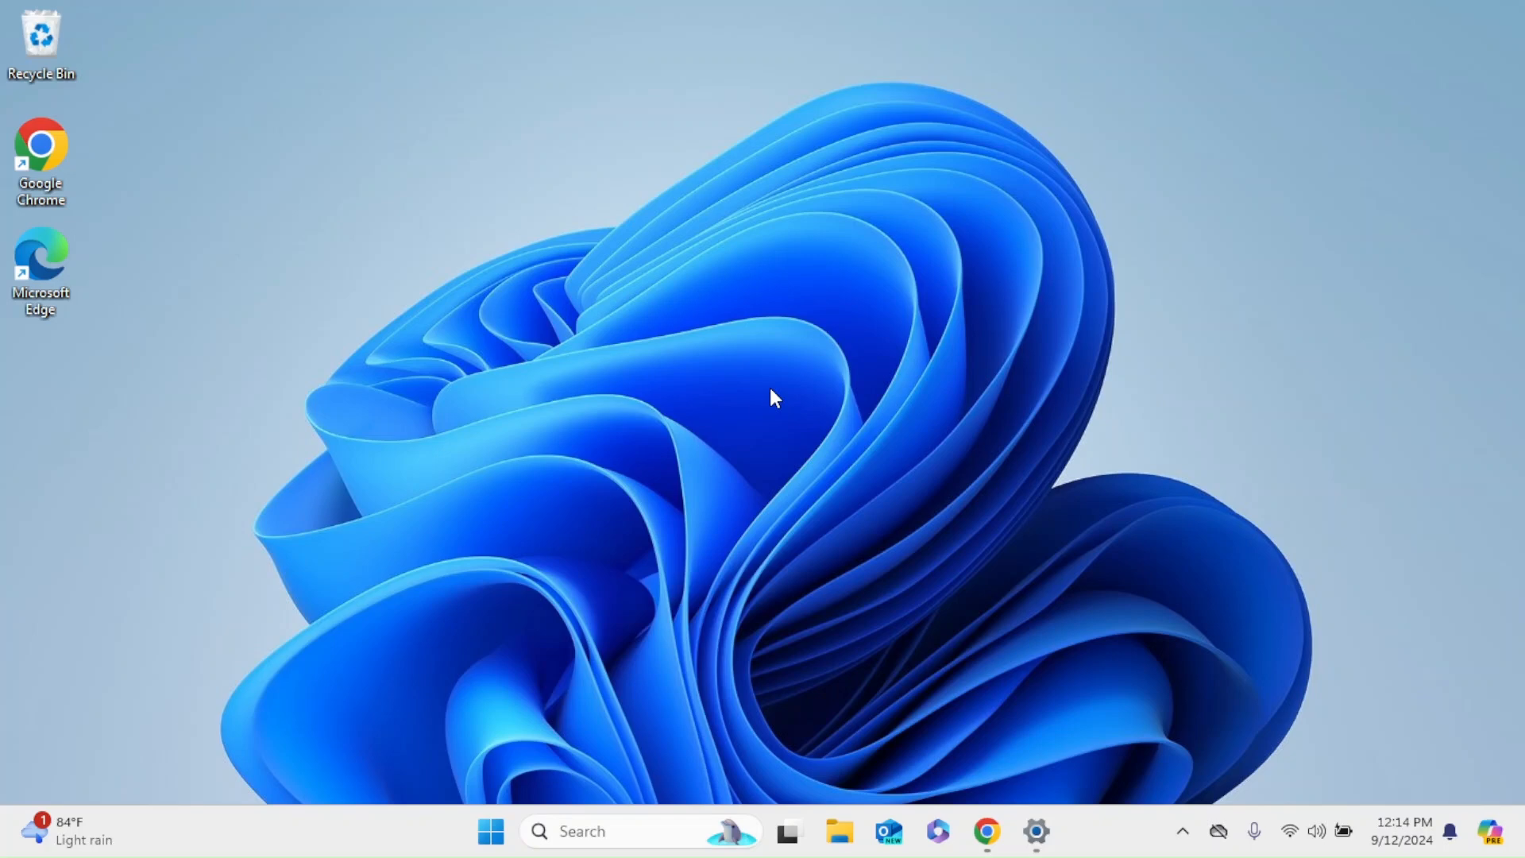
Set the desktop icons to the small size and delete the Microsoft Edge shortcut.
right_click(770, 389)
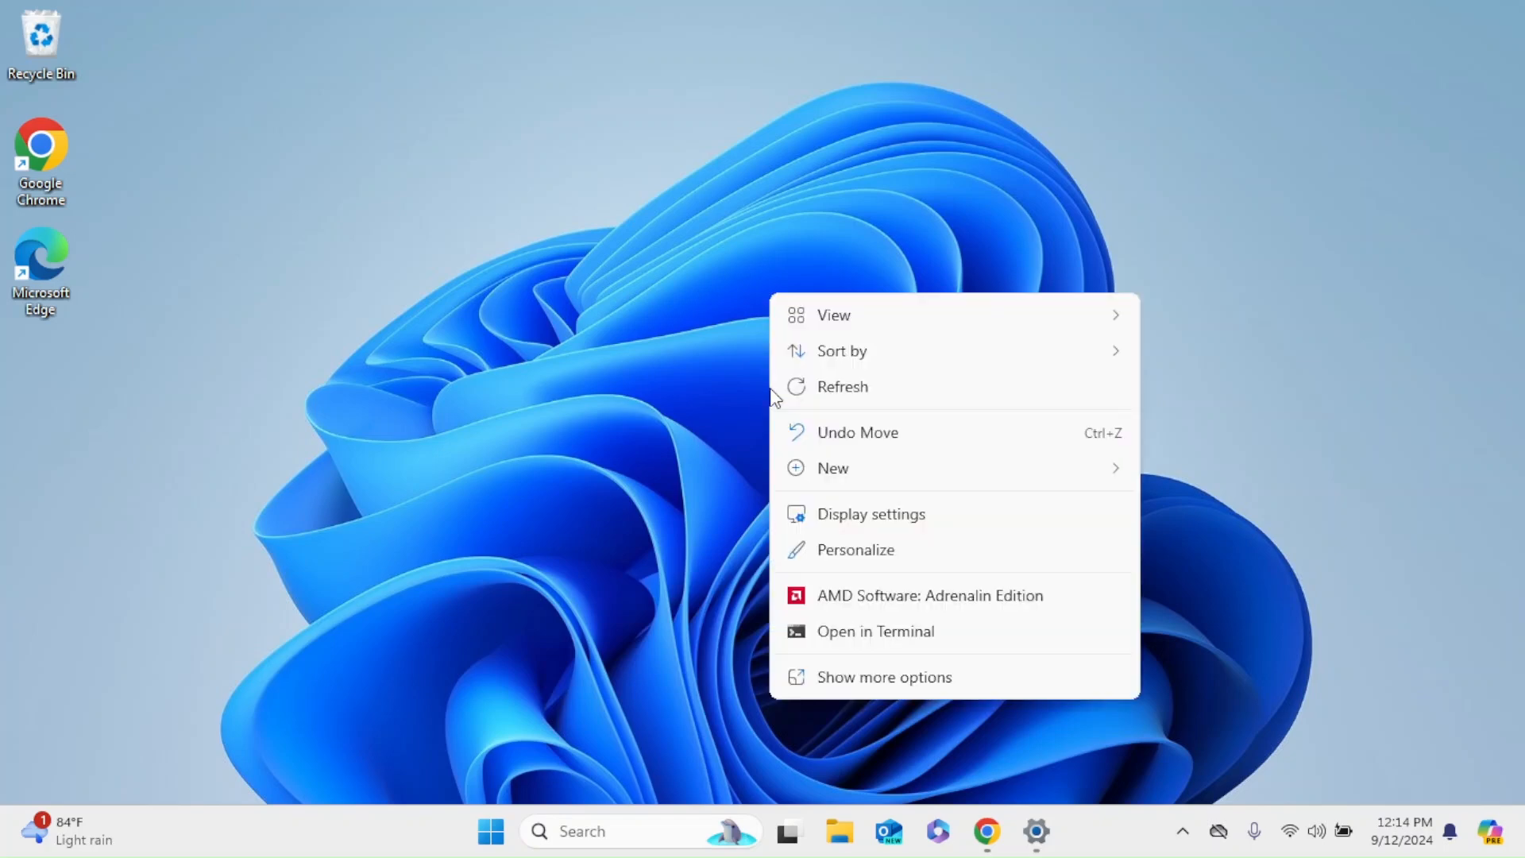
mouse_move(862, 322)
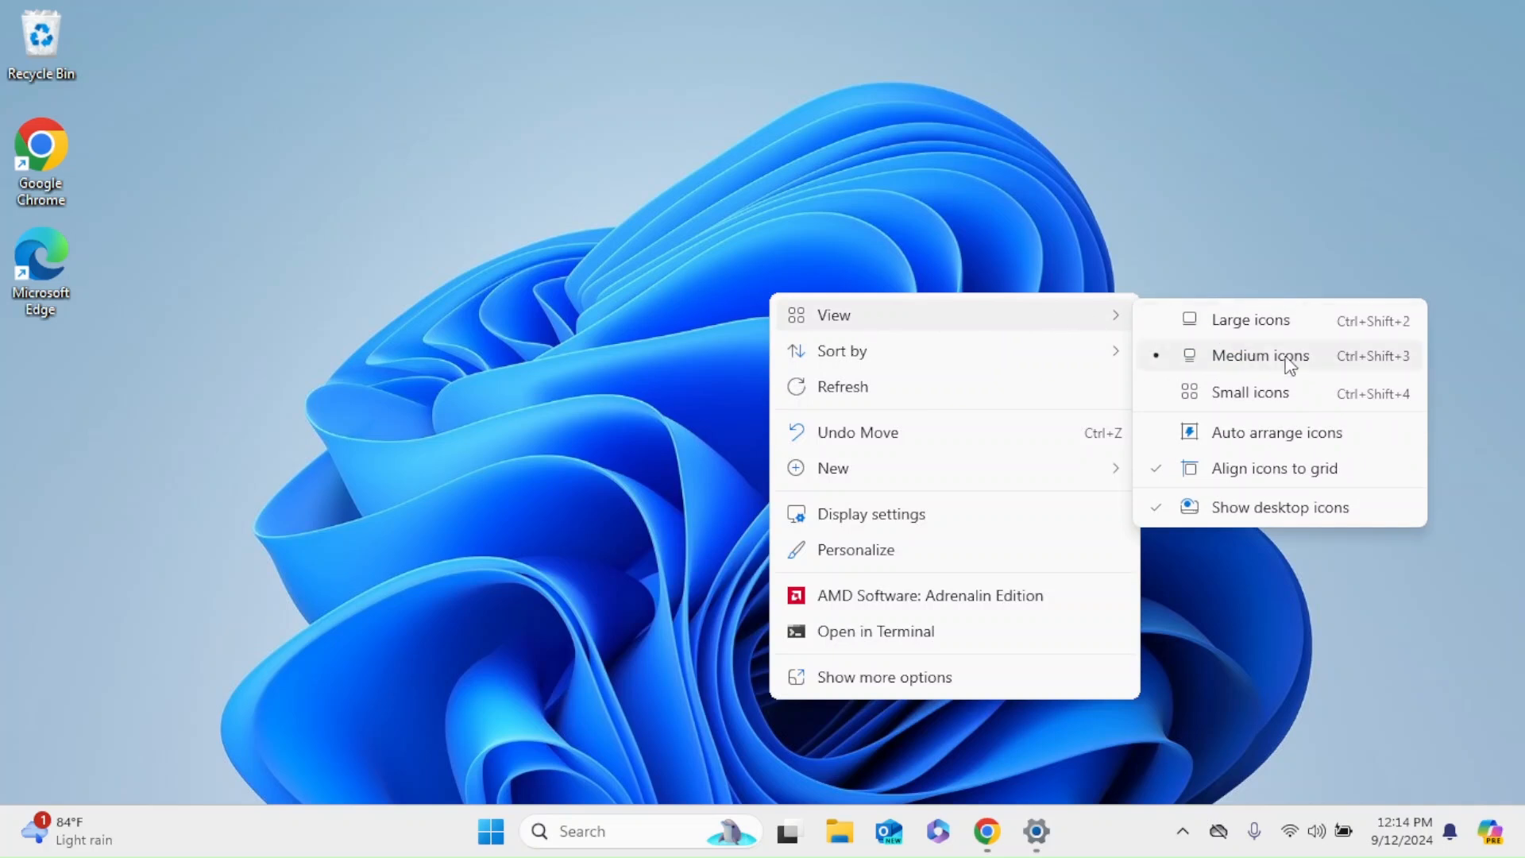
click(1278, 401)
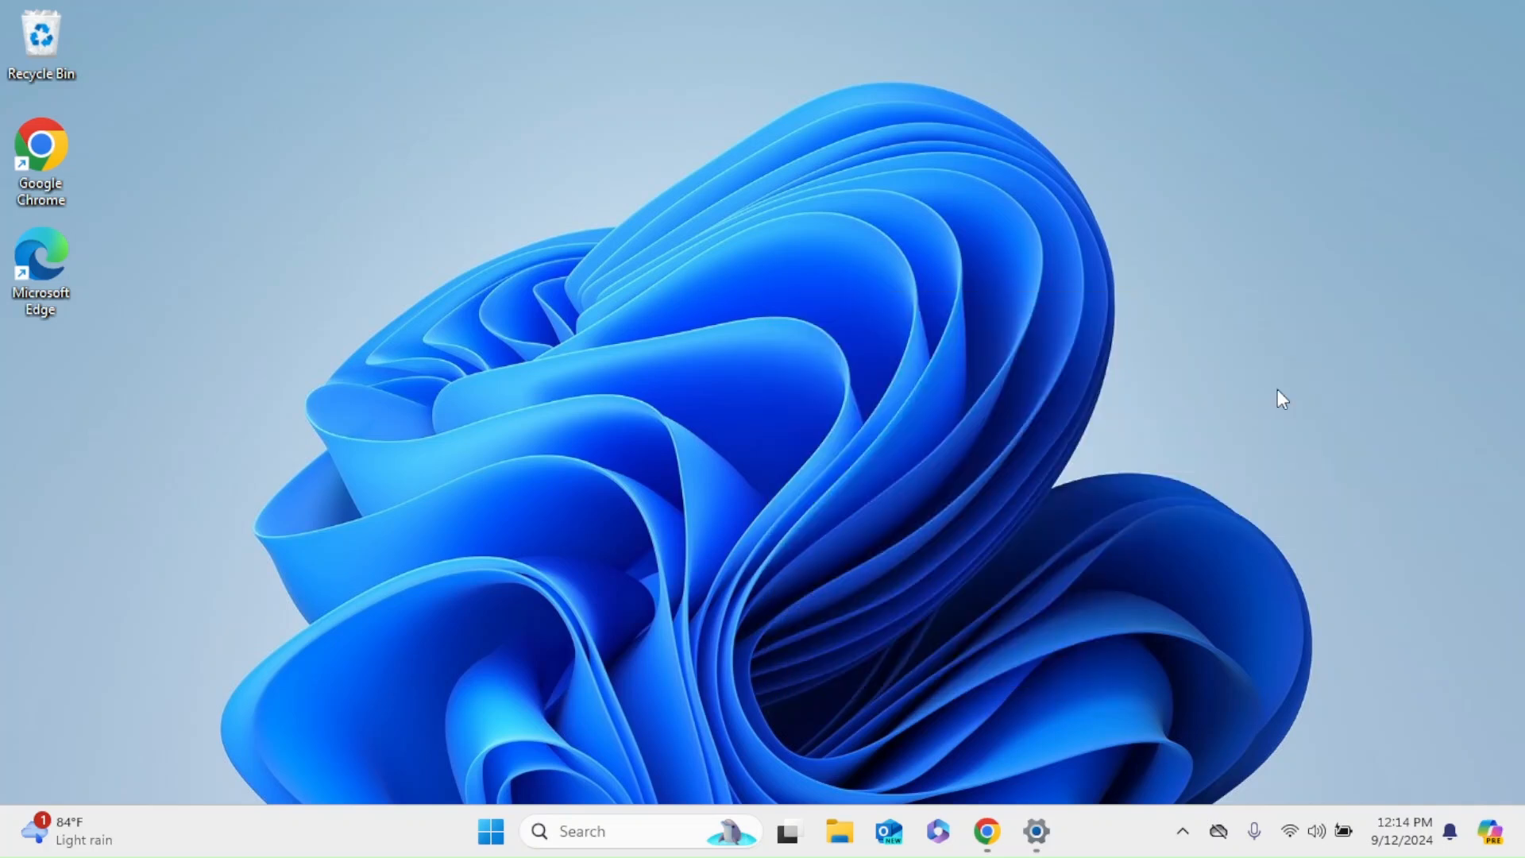
right_click(24, 247)
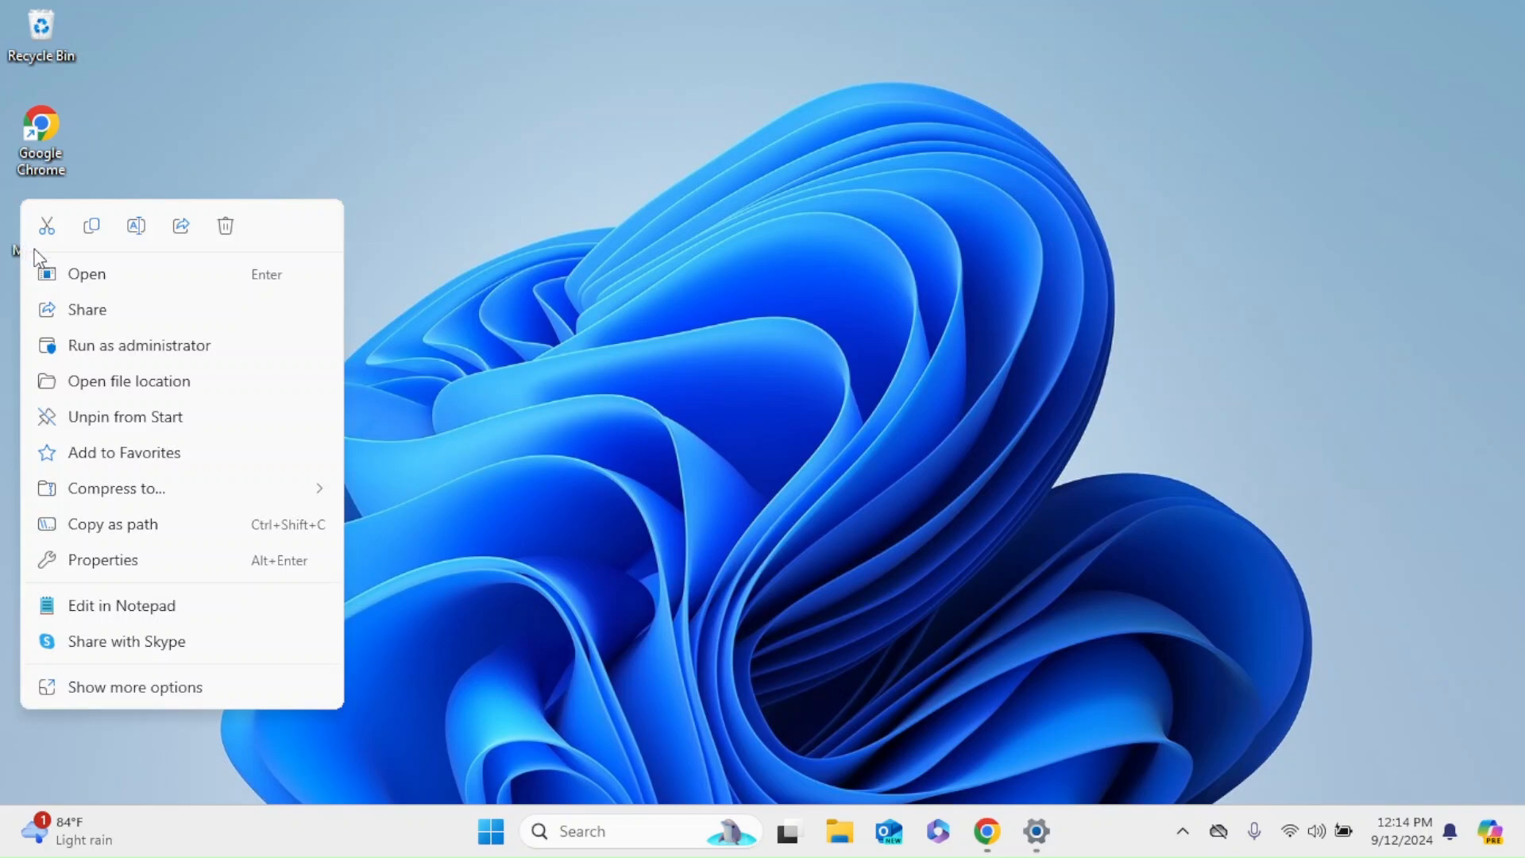
click(225, 225)
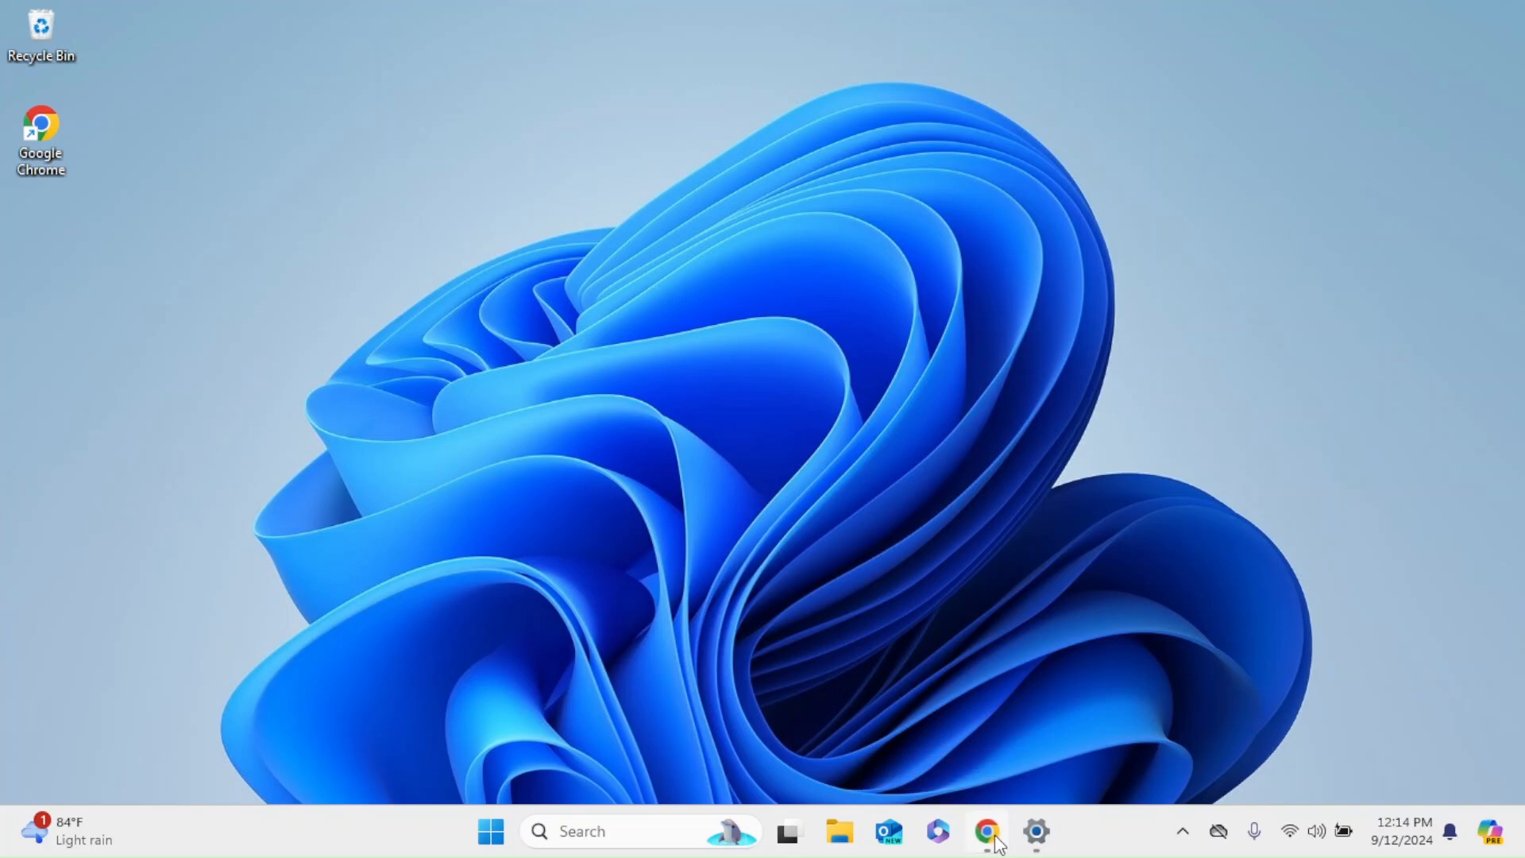
Unpin Microsoft 365 (Office) and the new Outlook from the taskbar.
right_click(939, 832)
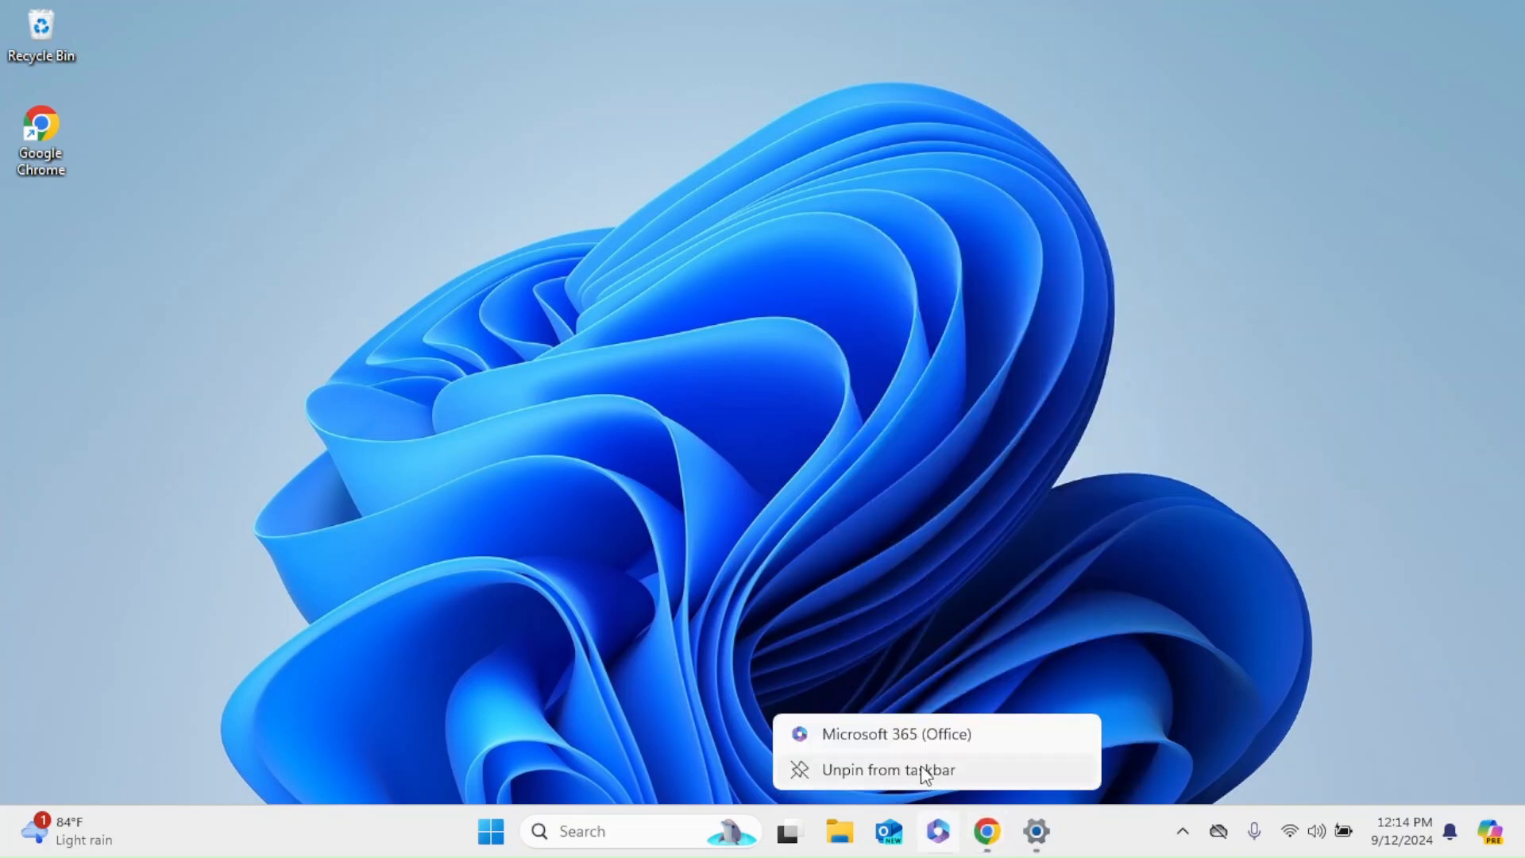
click(922, 765)
right_click(912, 831)
click(888, 770)
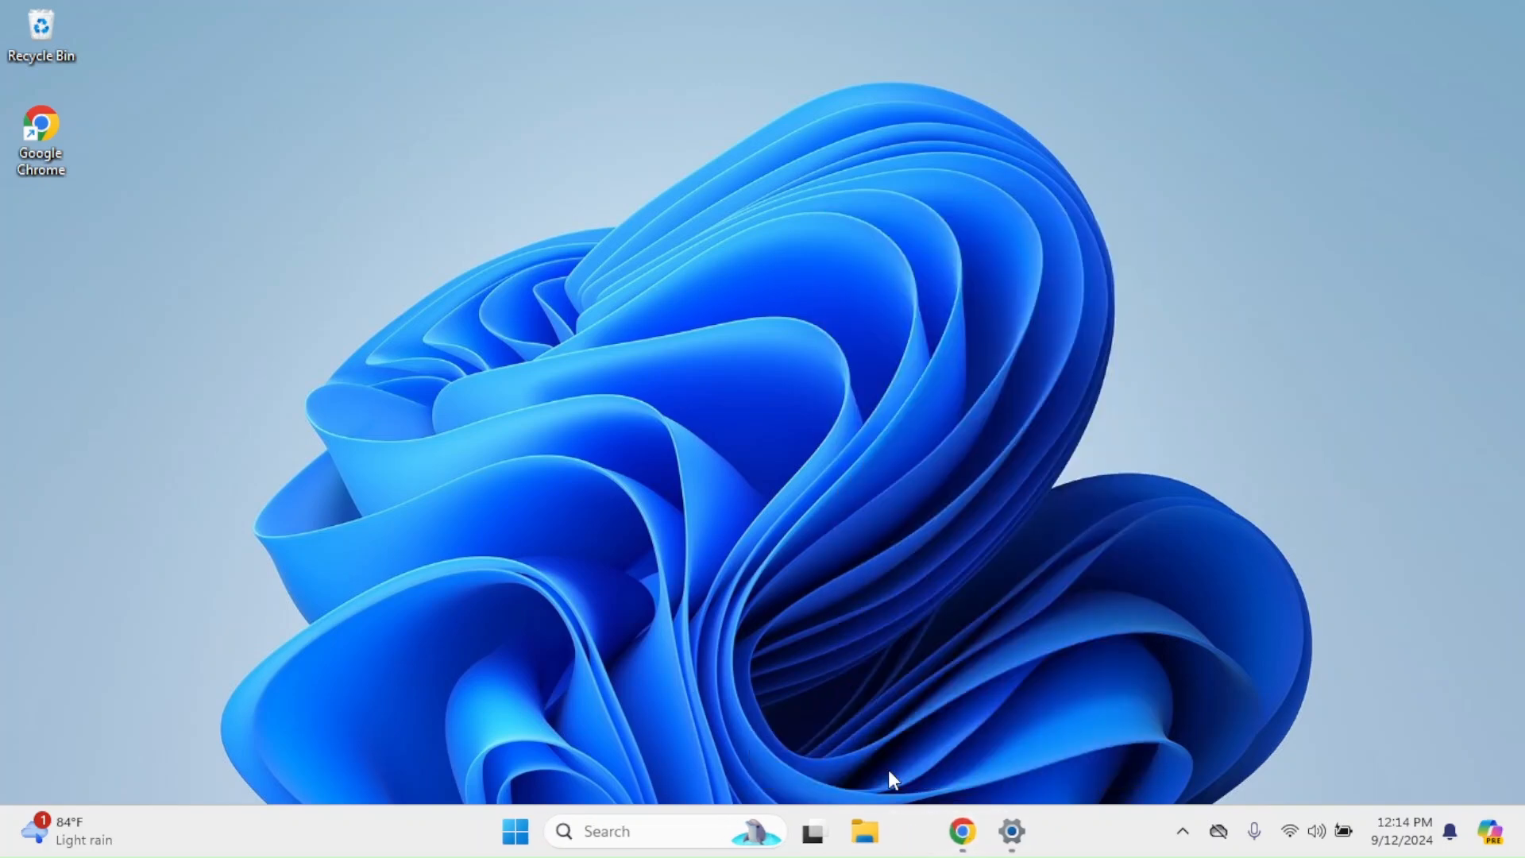
In the taskbar settings, hide Search and turn off Copilot in Windows (preview), Task view and Widgets.
right_click(1097, 831)
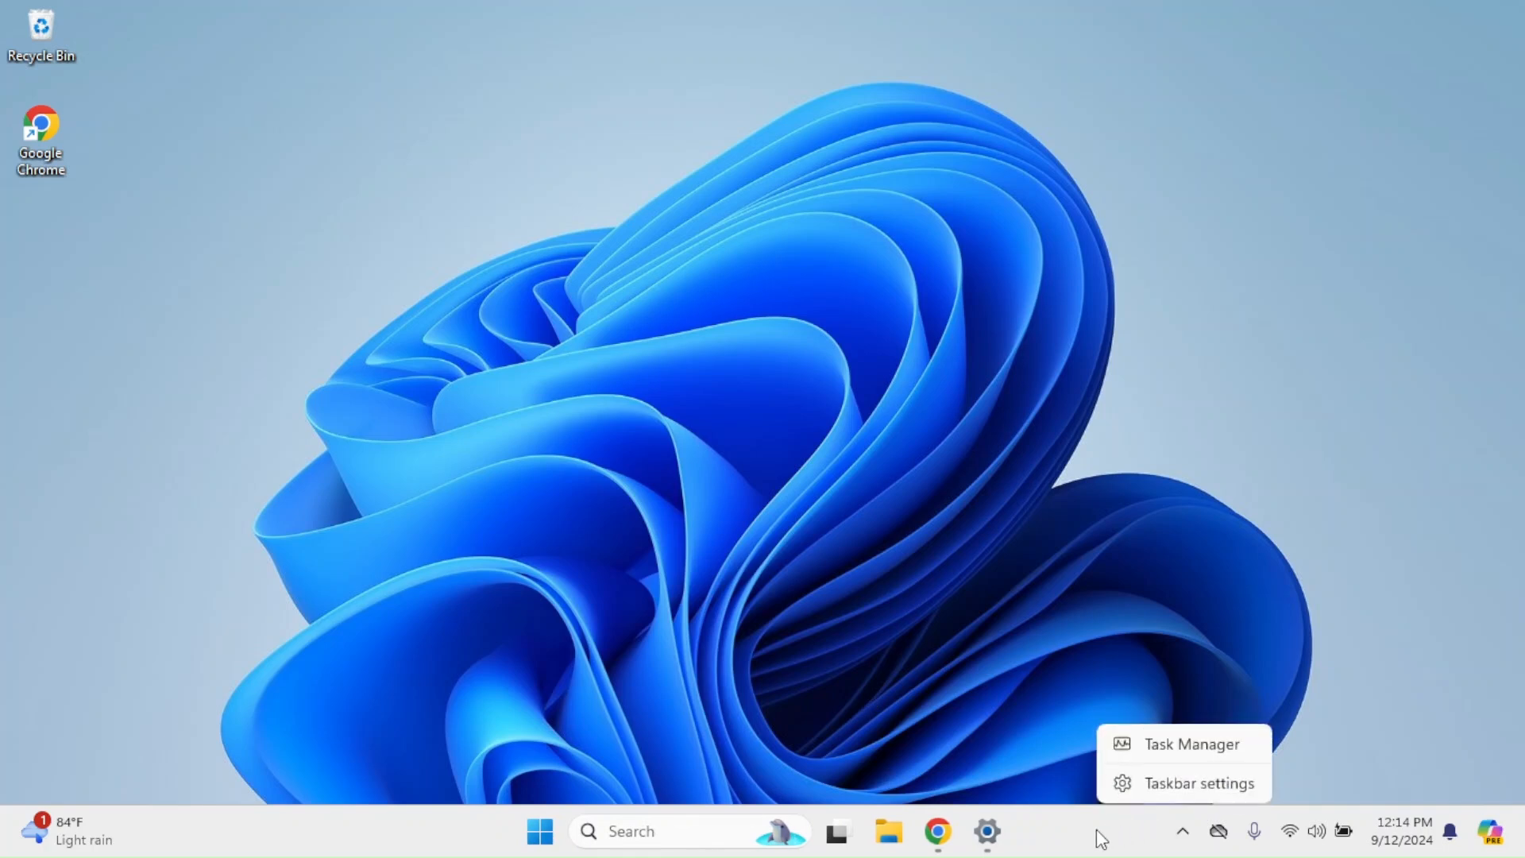
click(1147, 784)
click(1382, 243)
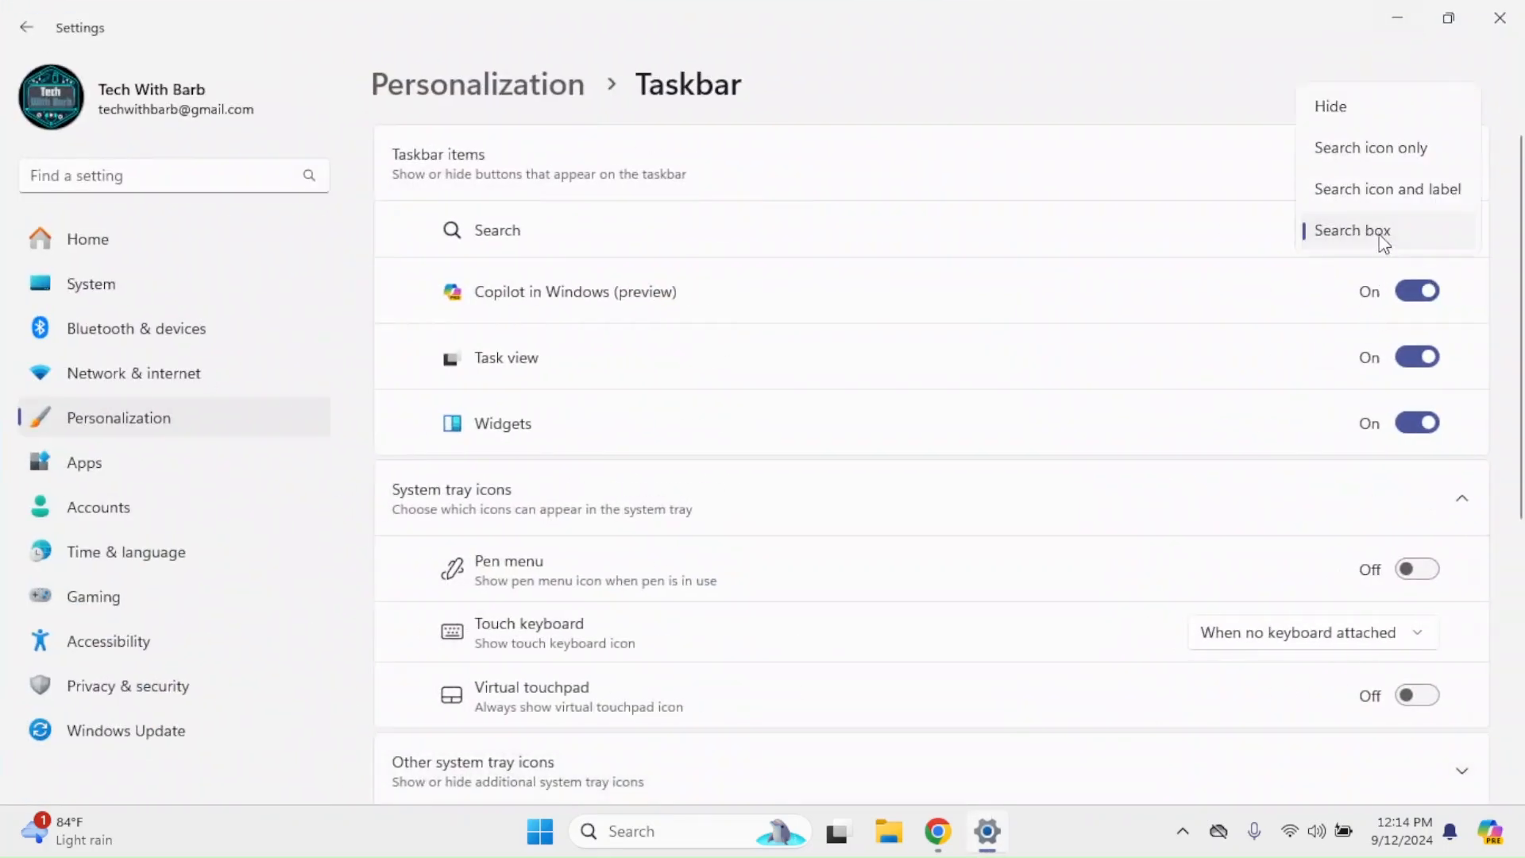
click(1387, 111)
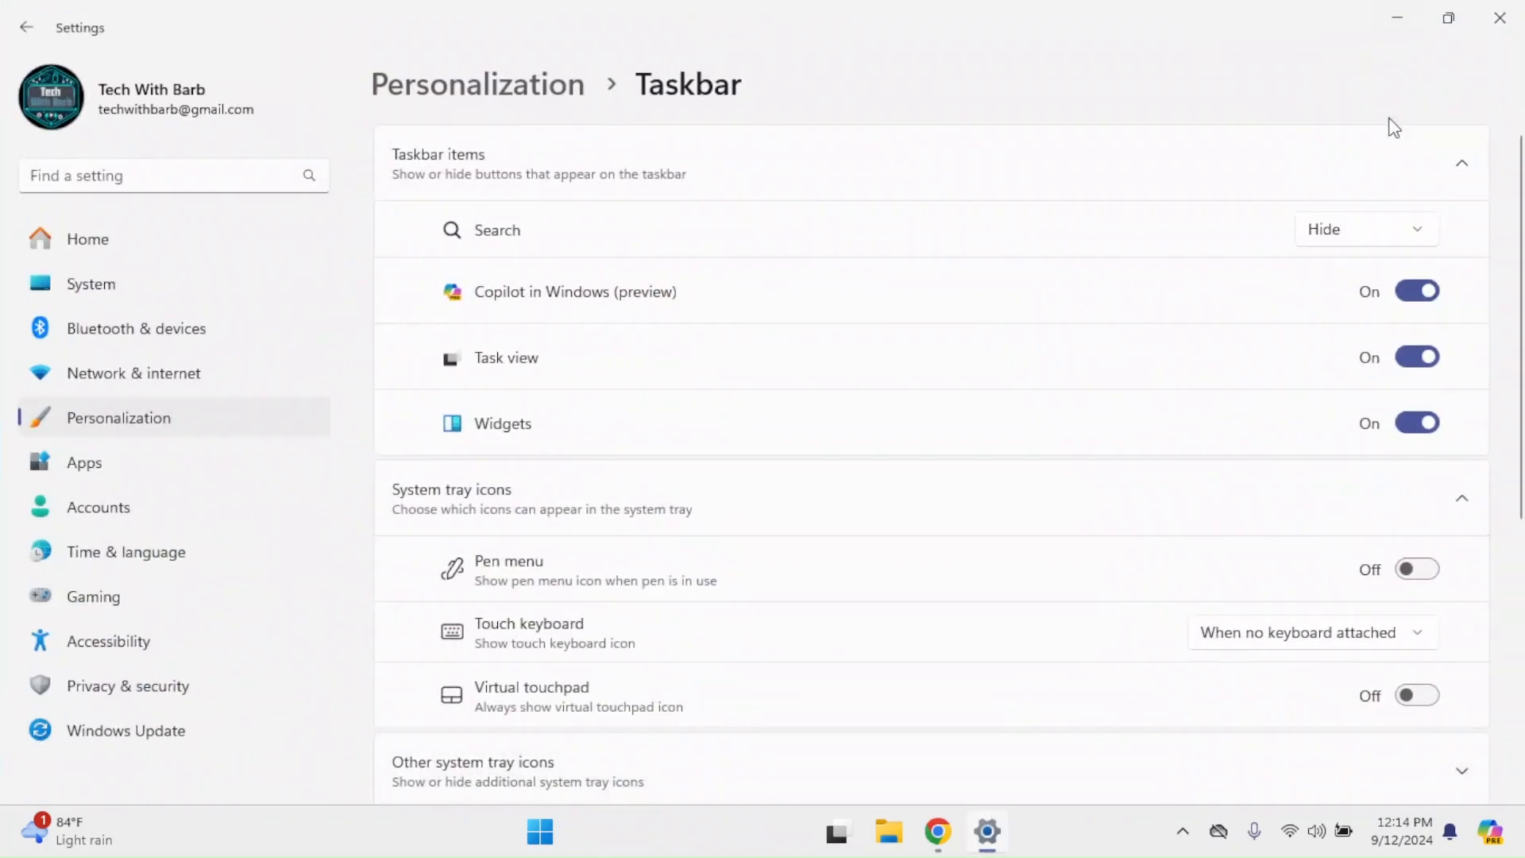
click(1404, 297)
click(1419, 364)
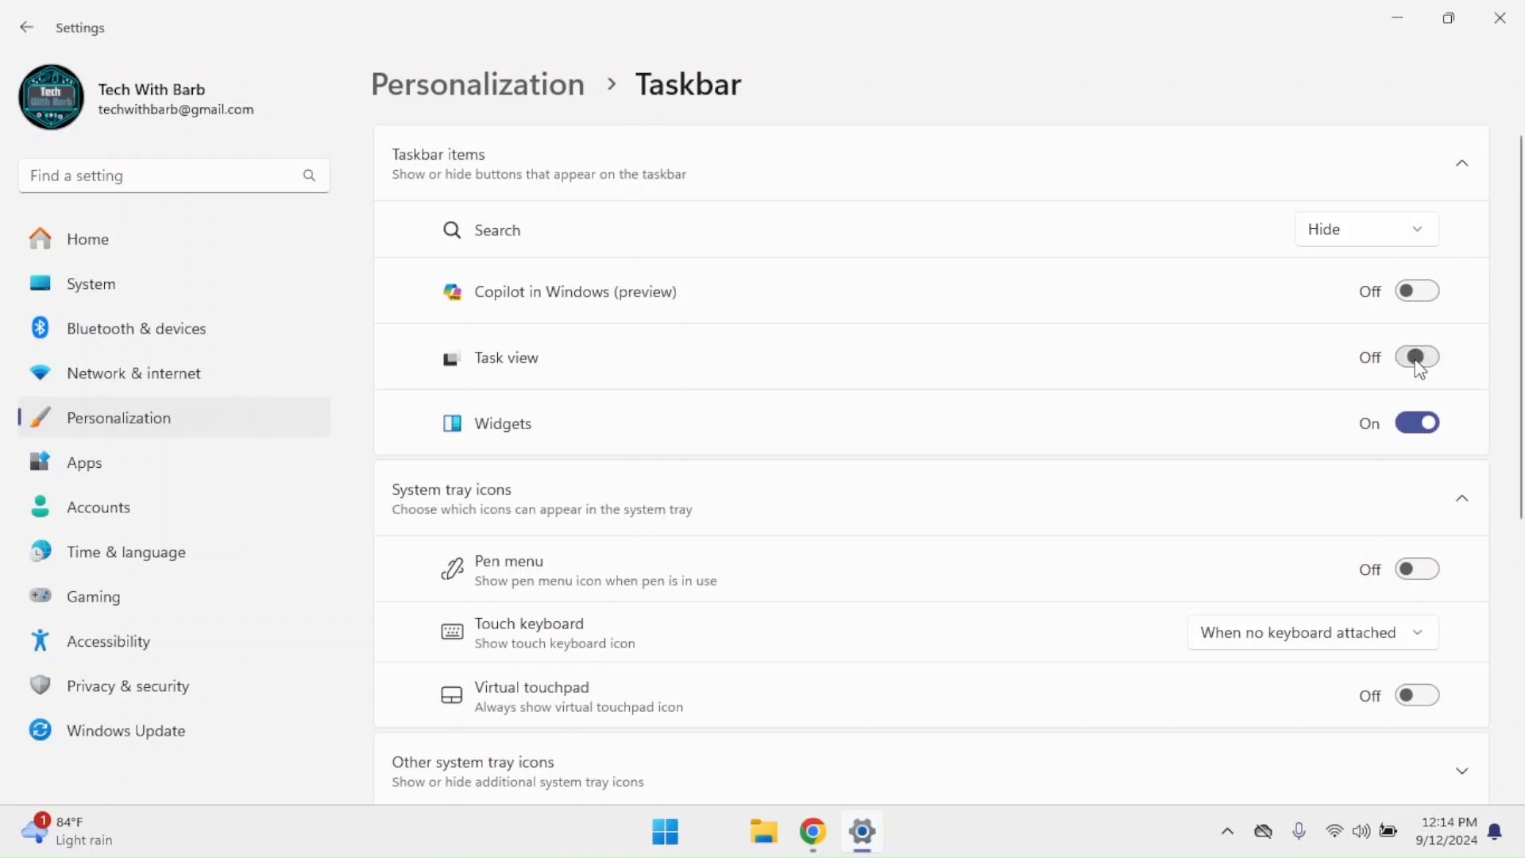
click(1411, 429)
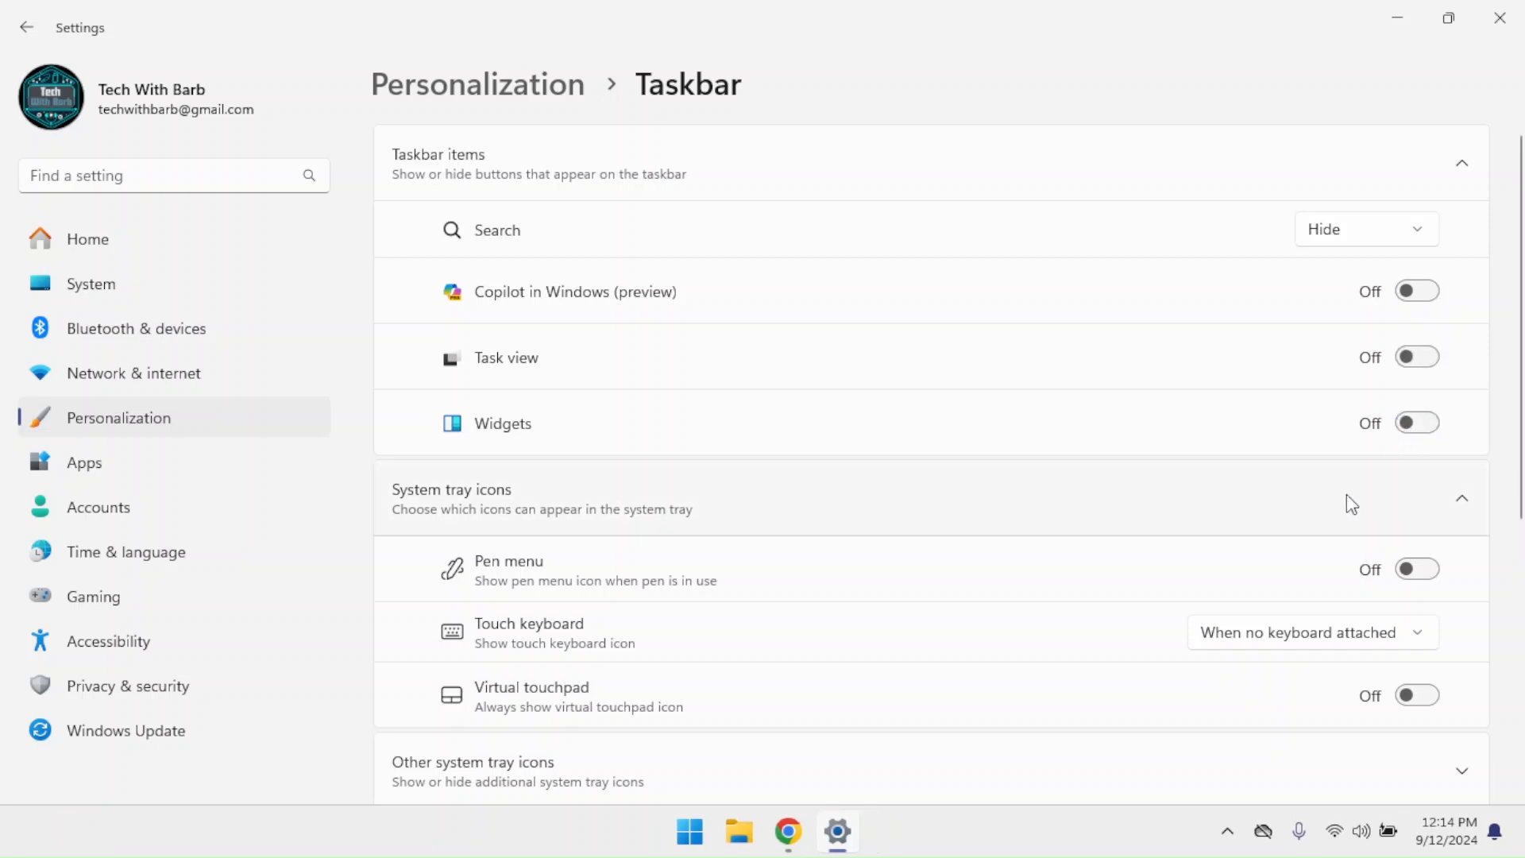
In the taskbar behaviors, choose Always for combining taskbar buttons and hiding labels, and close Settings.
scroll(1360, 490, down, 5)
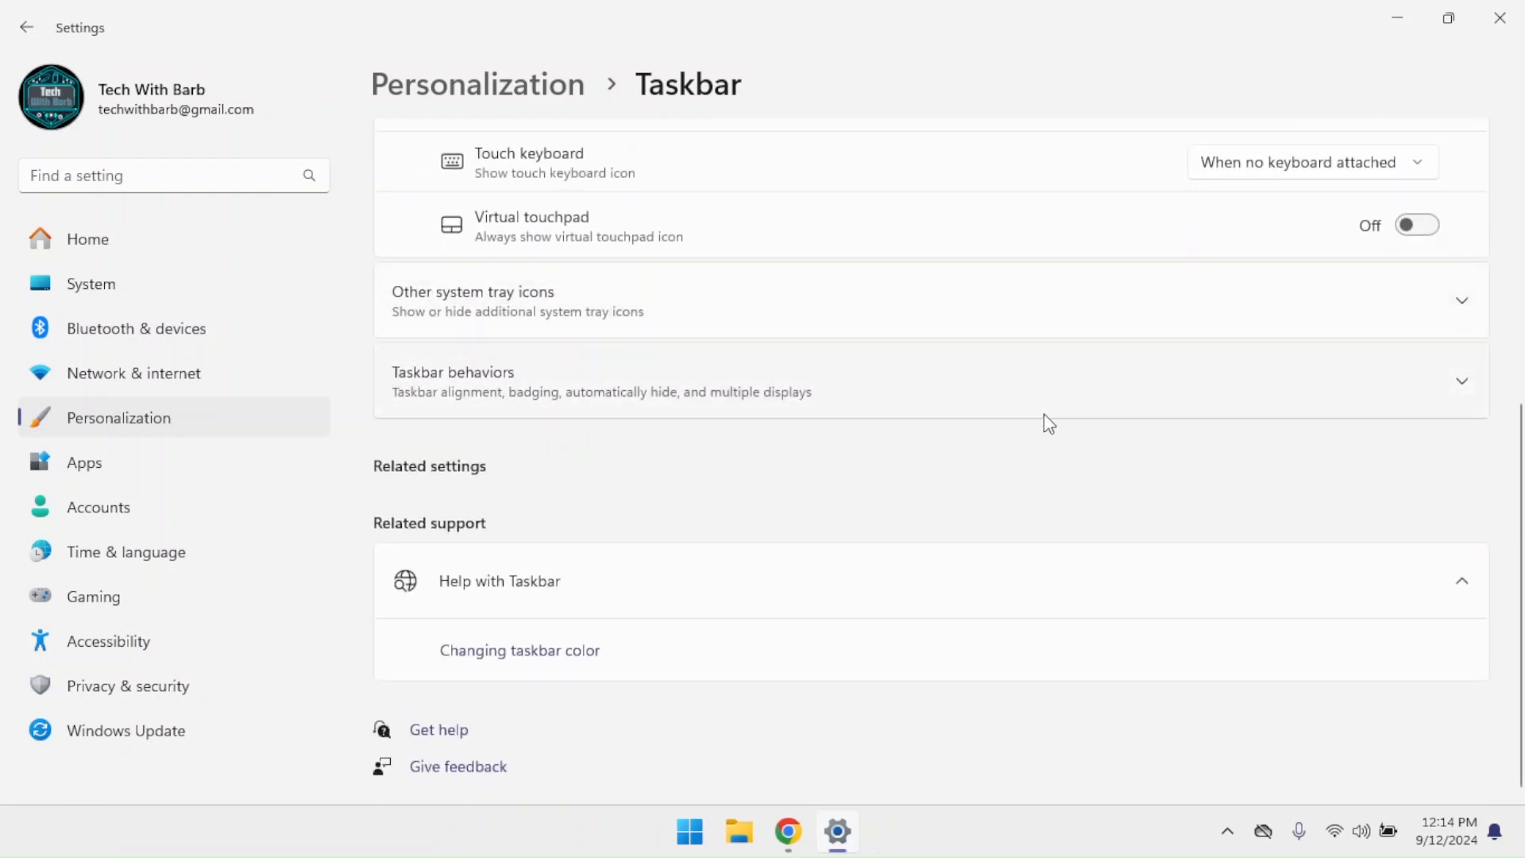
click(1041, 387)
scroll(1171, 552, down, 5)
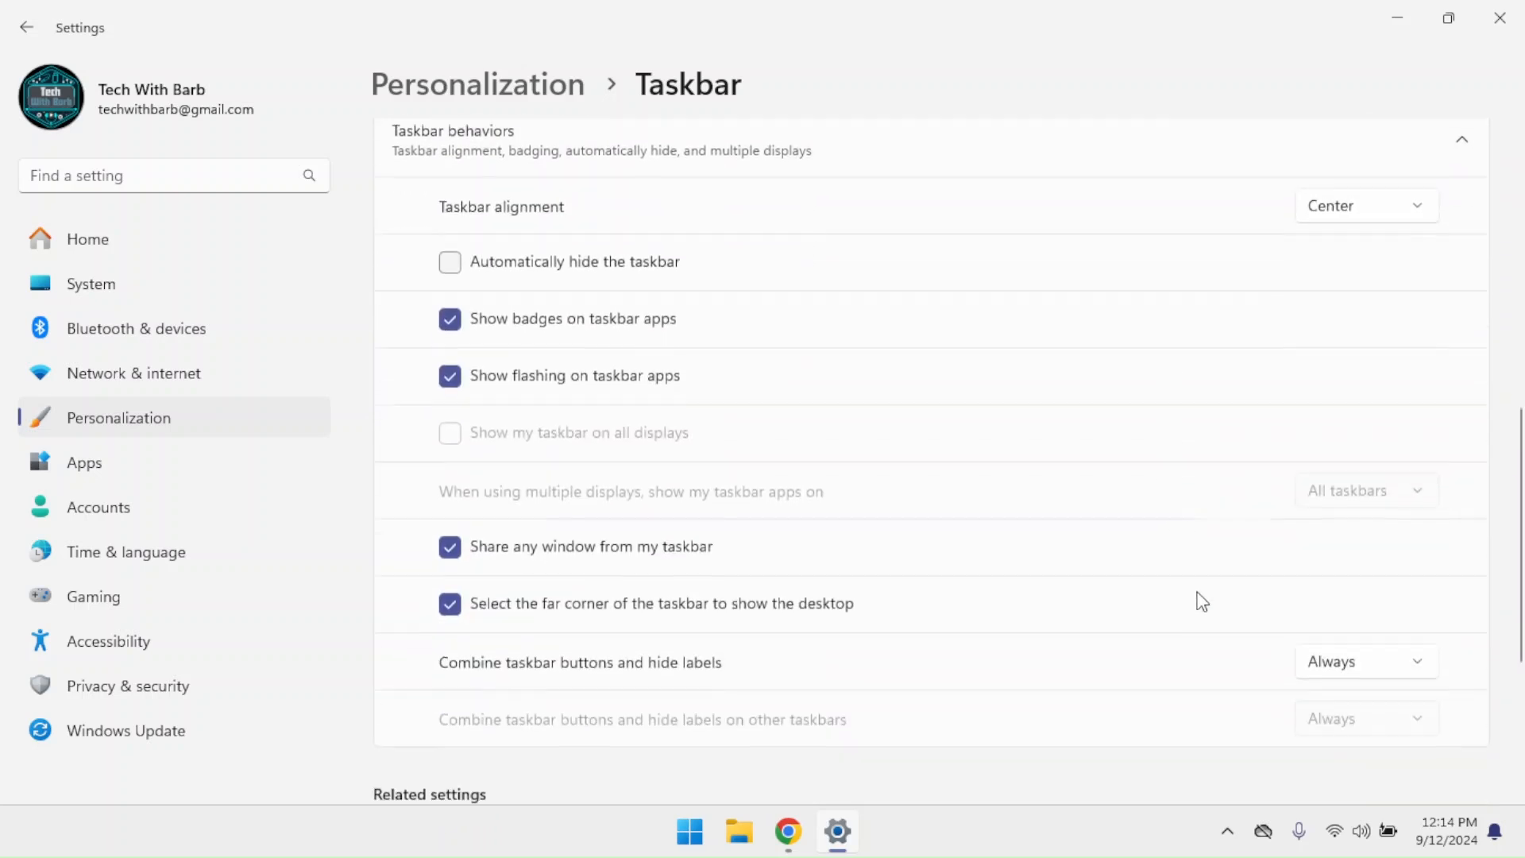
click(1328, 504)
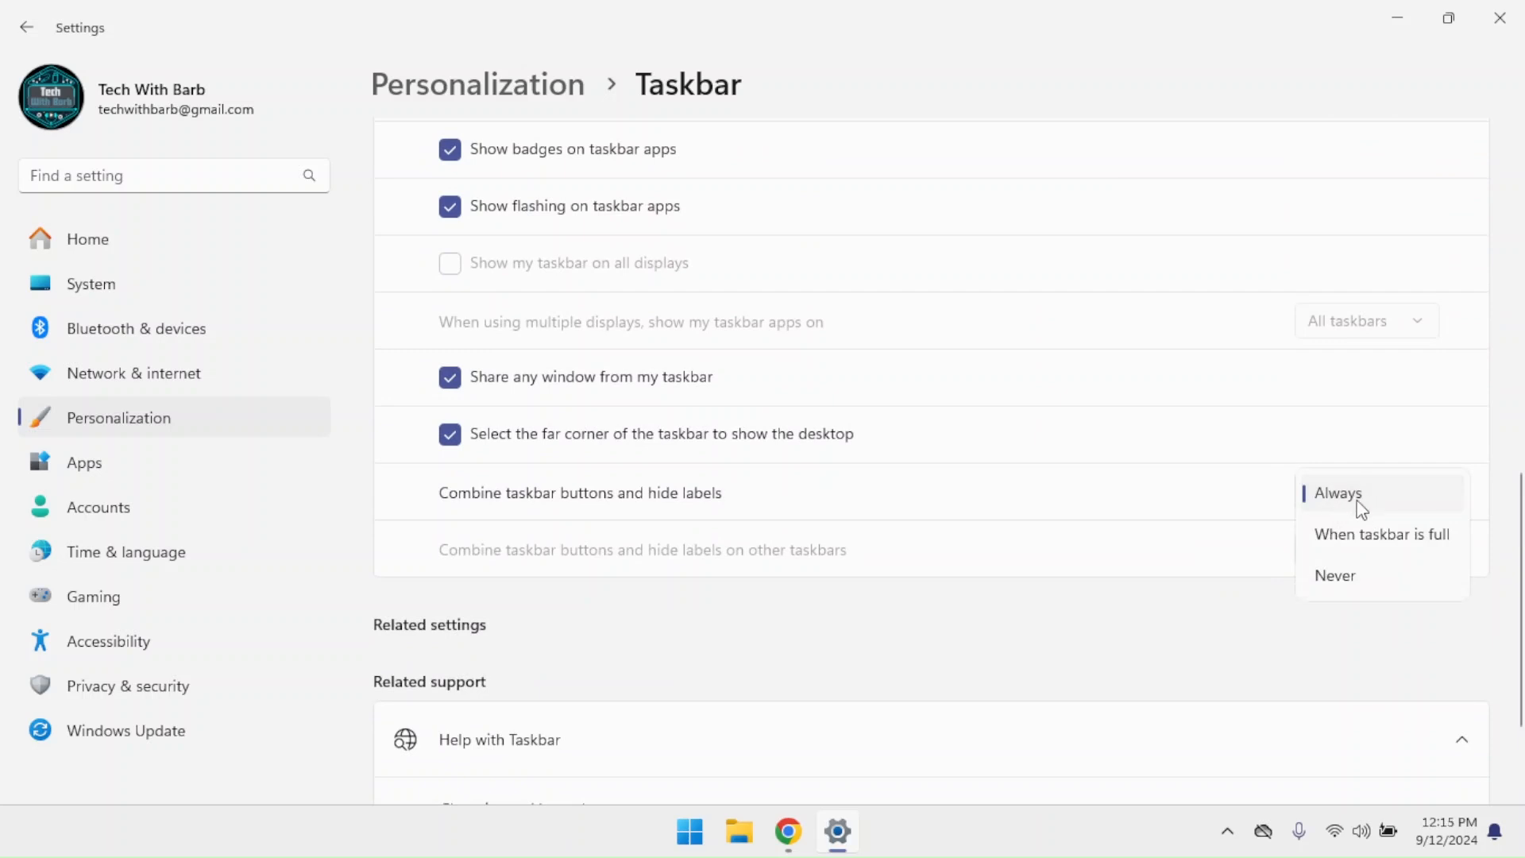
click(1360, 508)
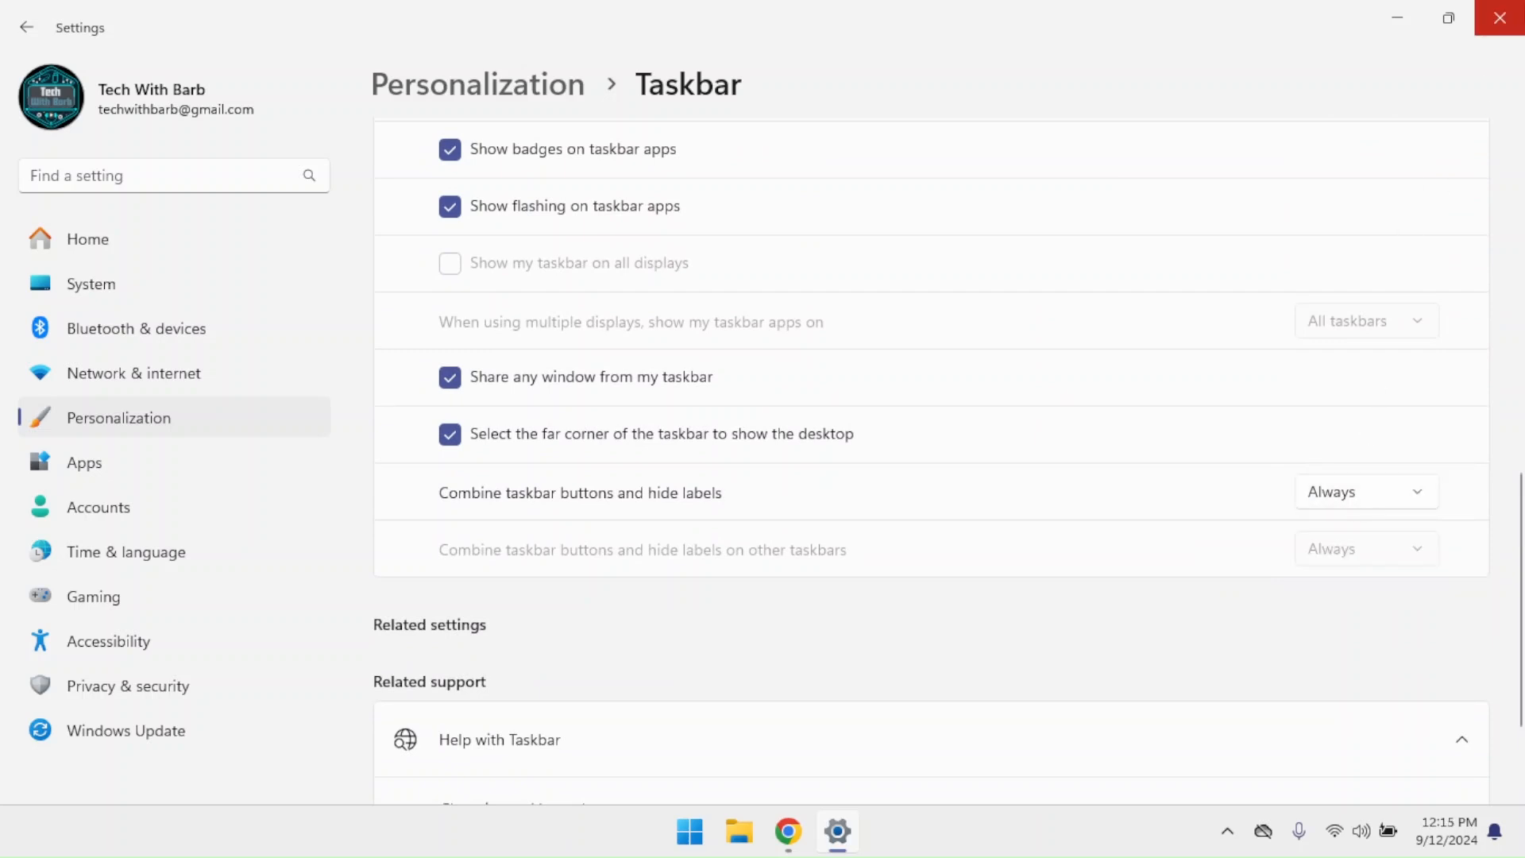
click(1499, 17)
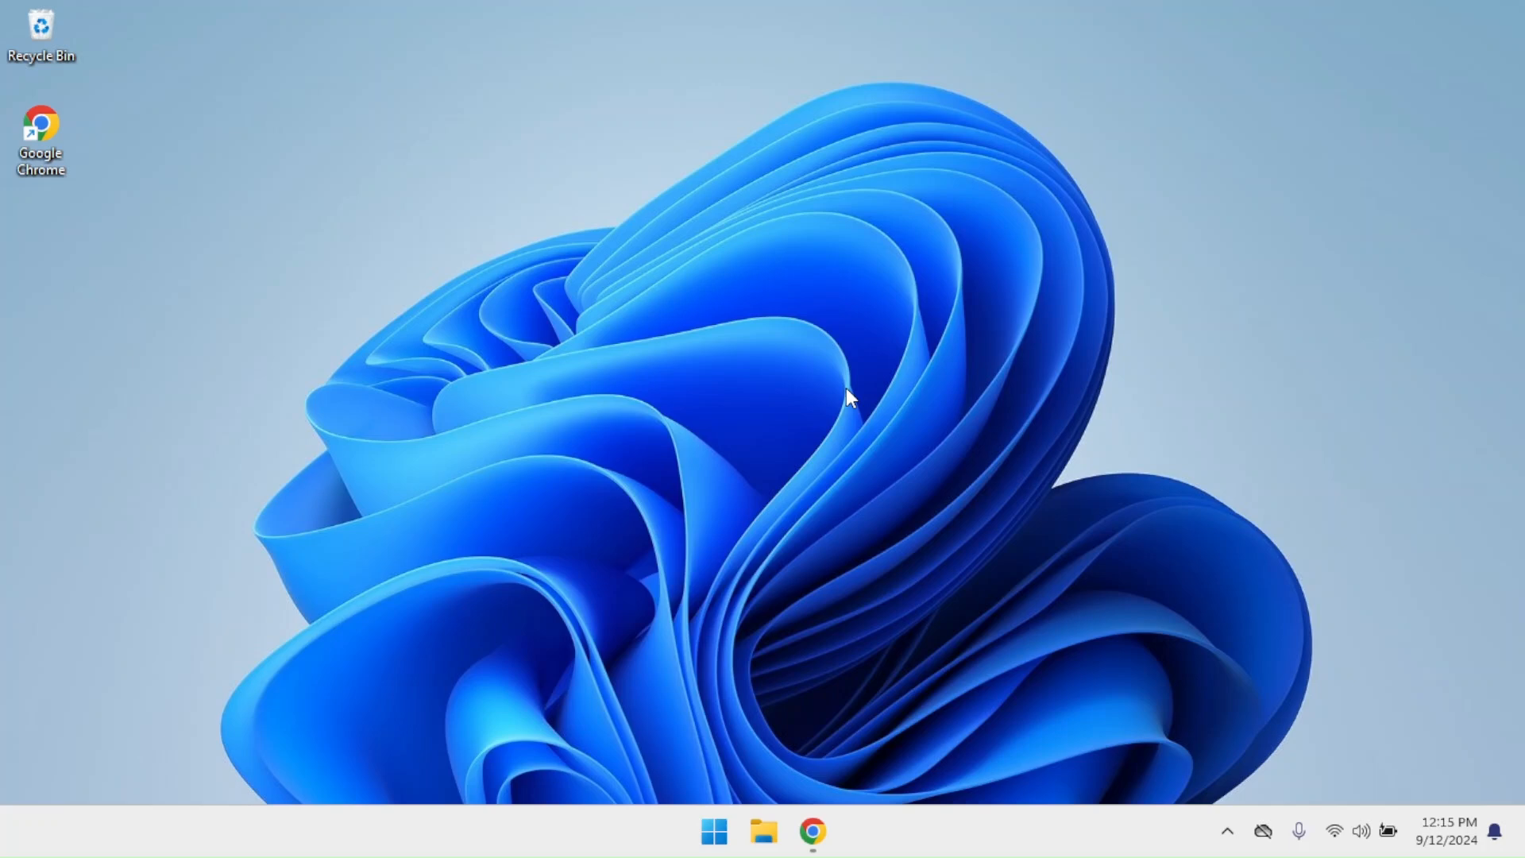
Switch the Windows color mode to Dark in the desktop's personalization settings.
right_click(851, 397)
click(909, 551)
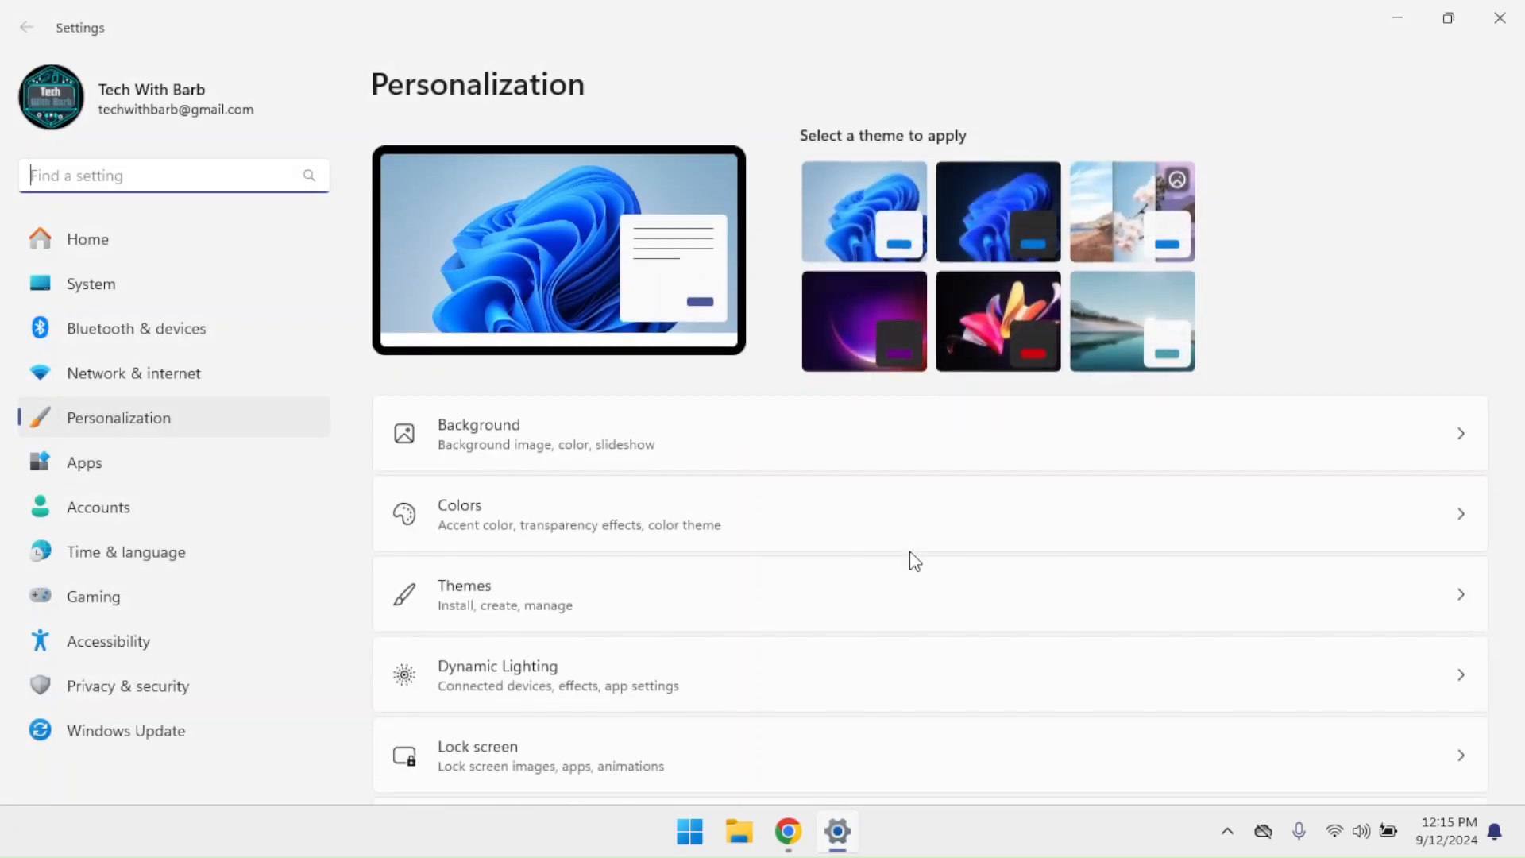
click(830, 525)
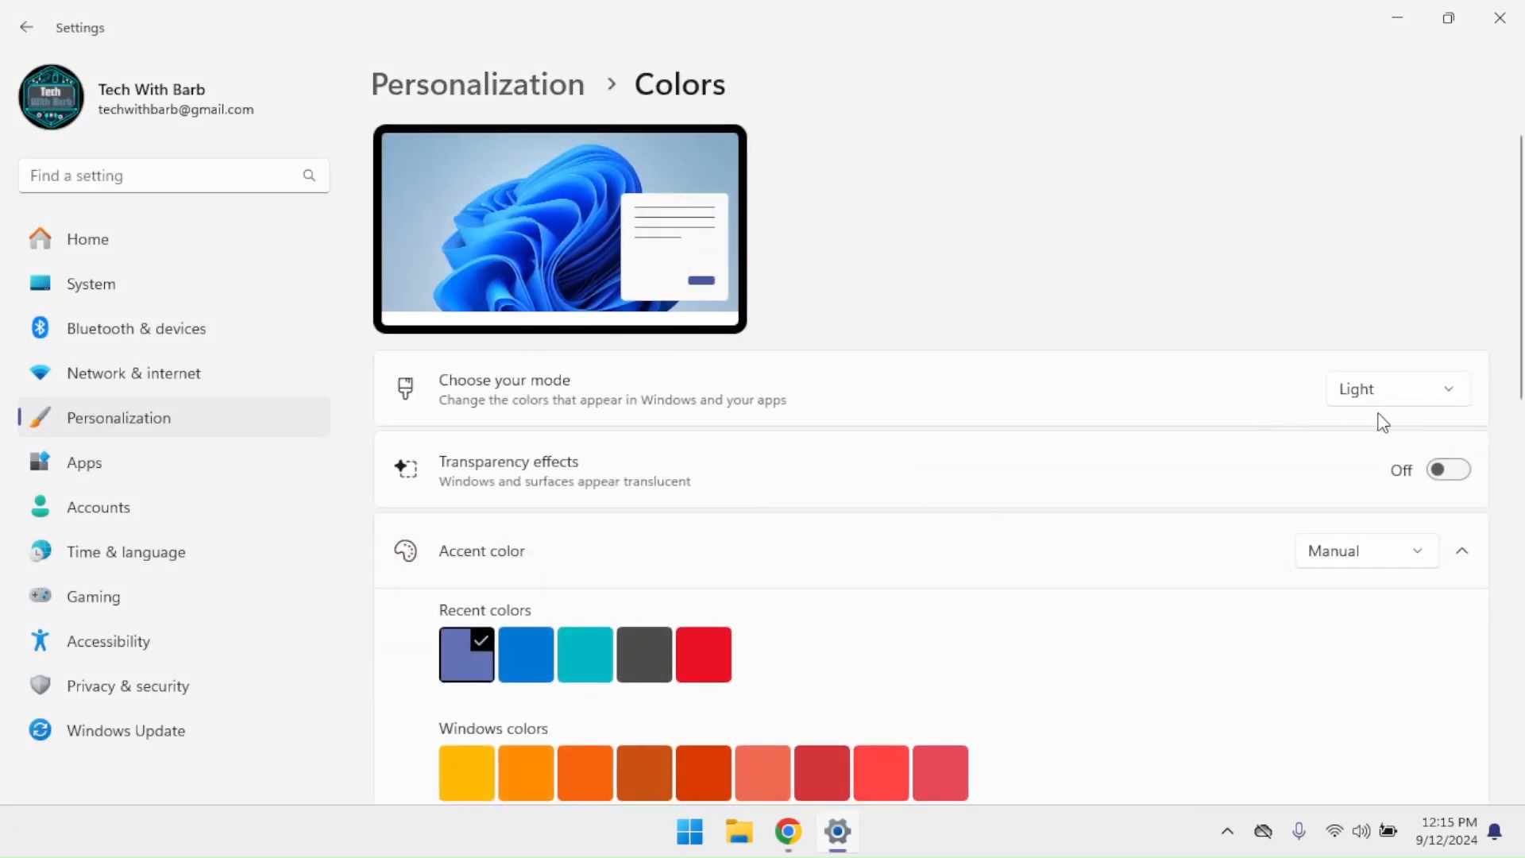
click(1379, 399)
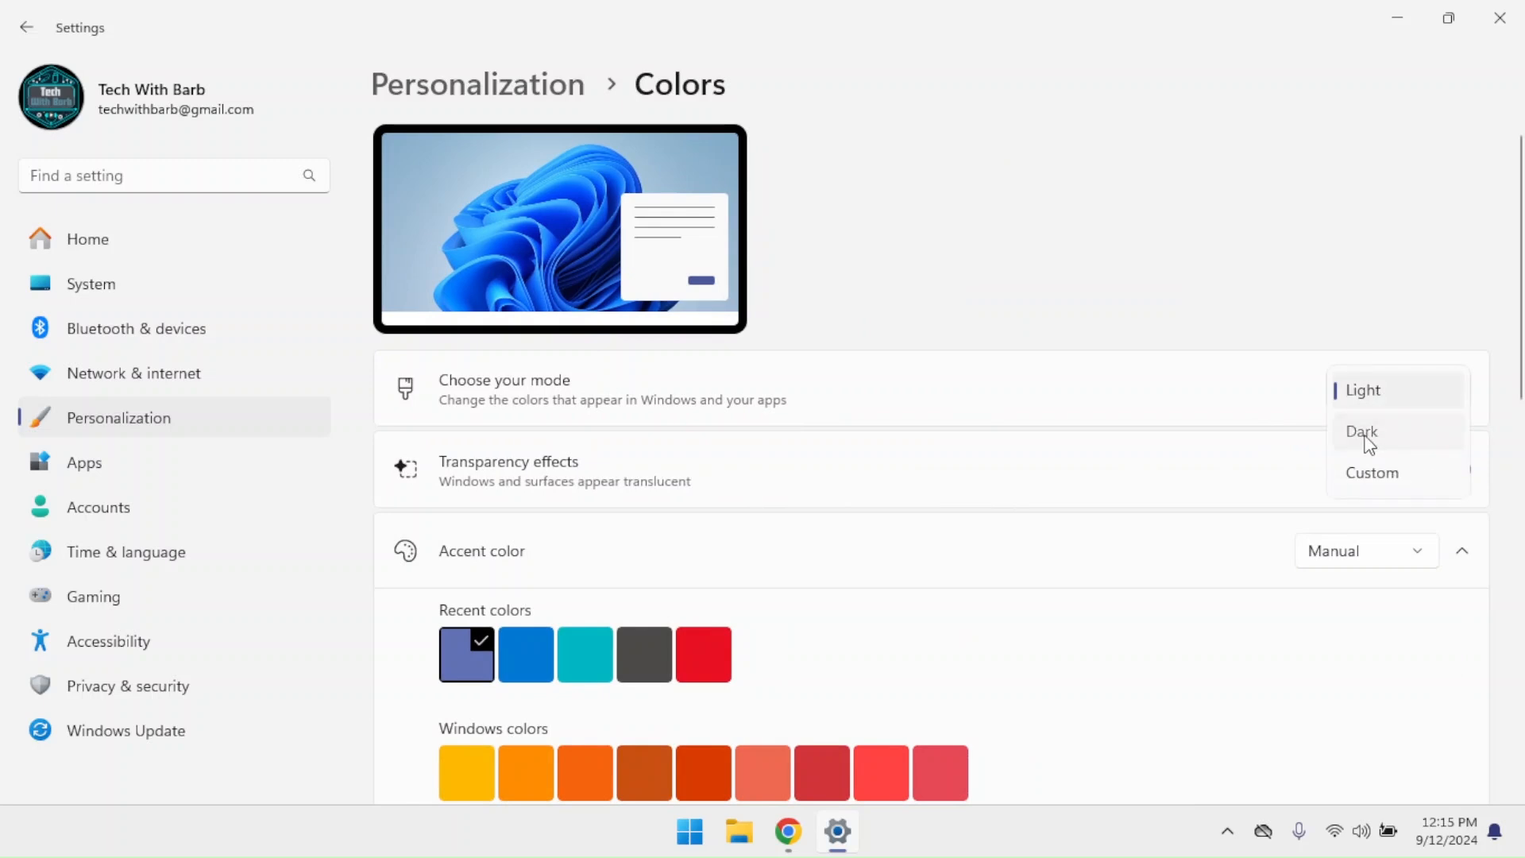
click(1365, 434)
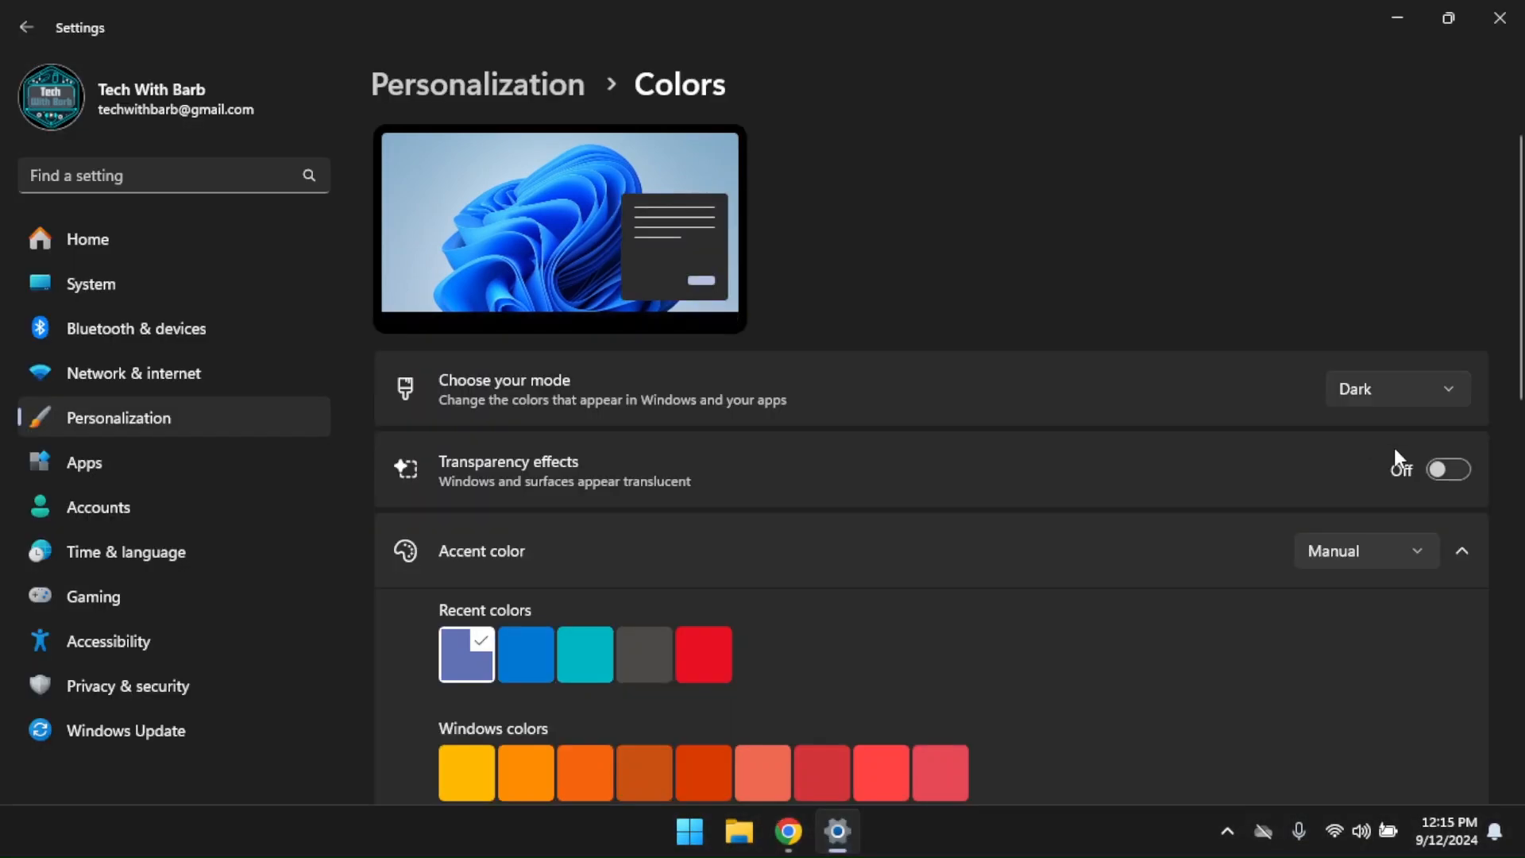
Turn on transparency effects, set the accent color to Automatic, and close Settings.
click(1443, 470)
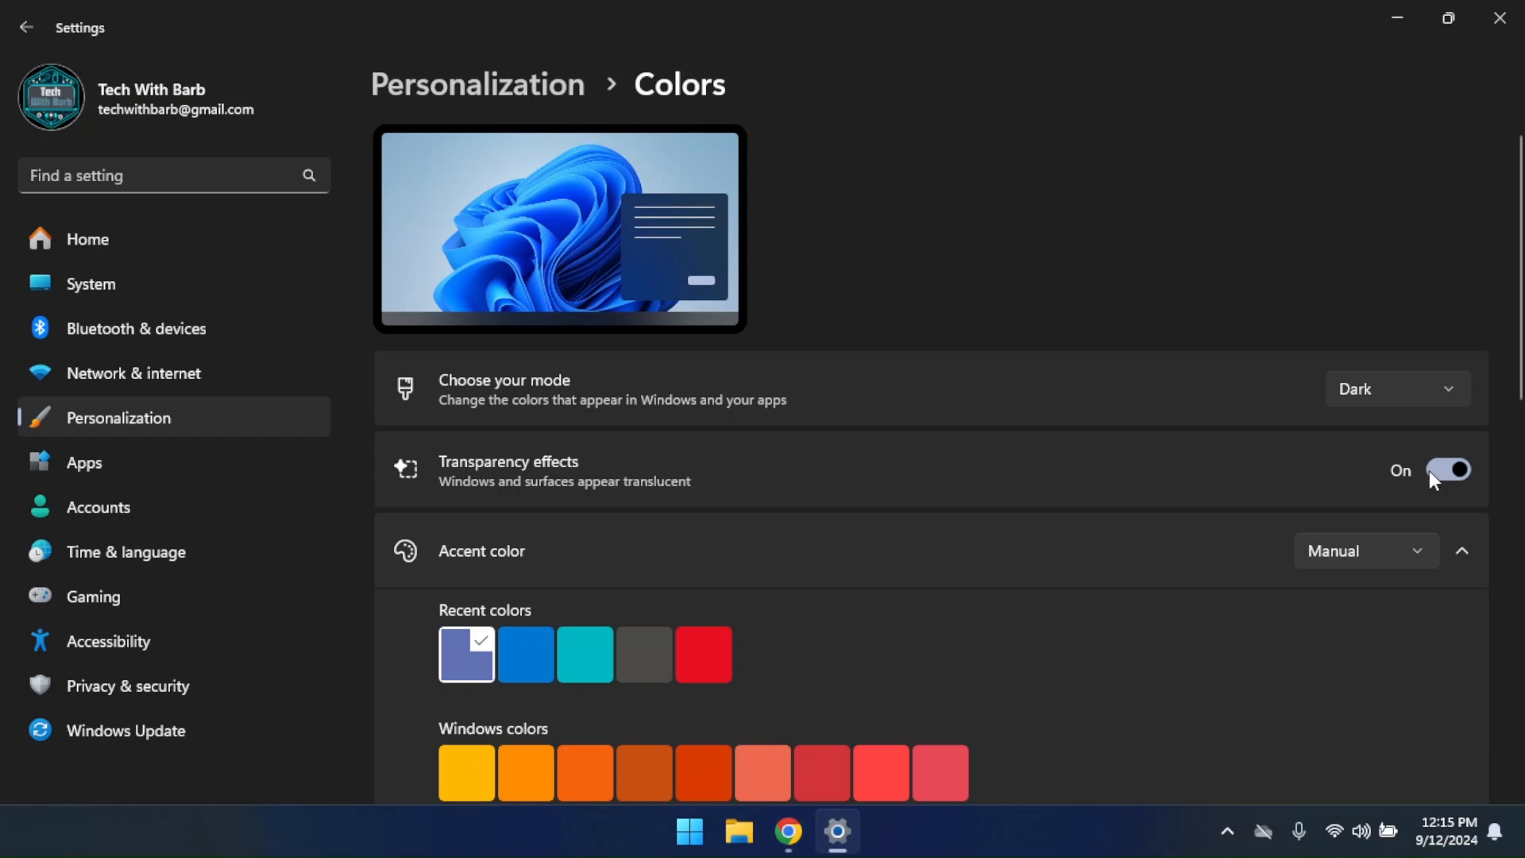
click(1348, 555)
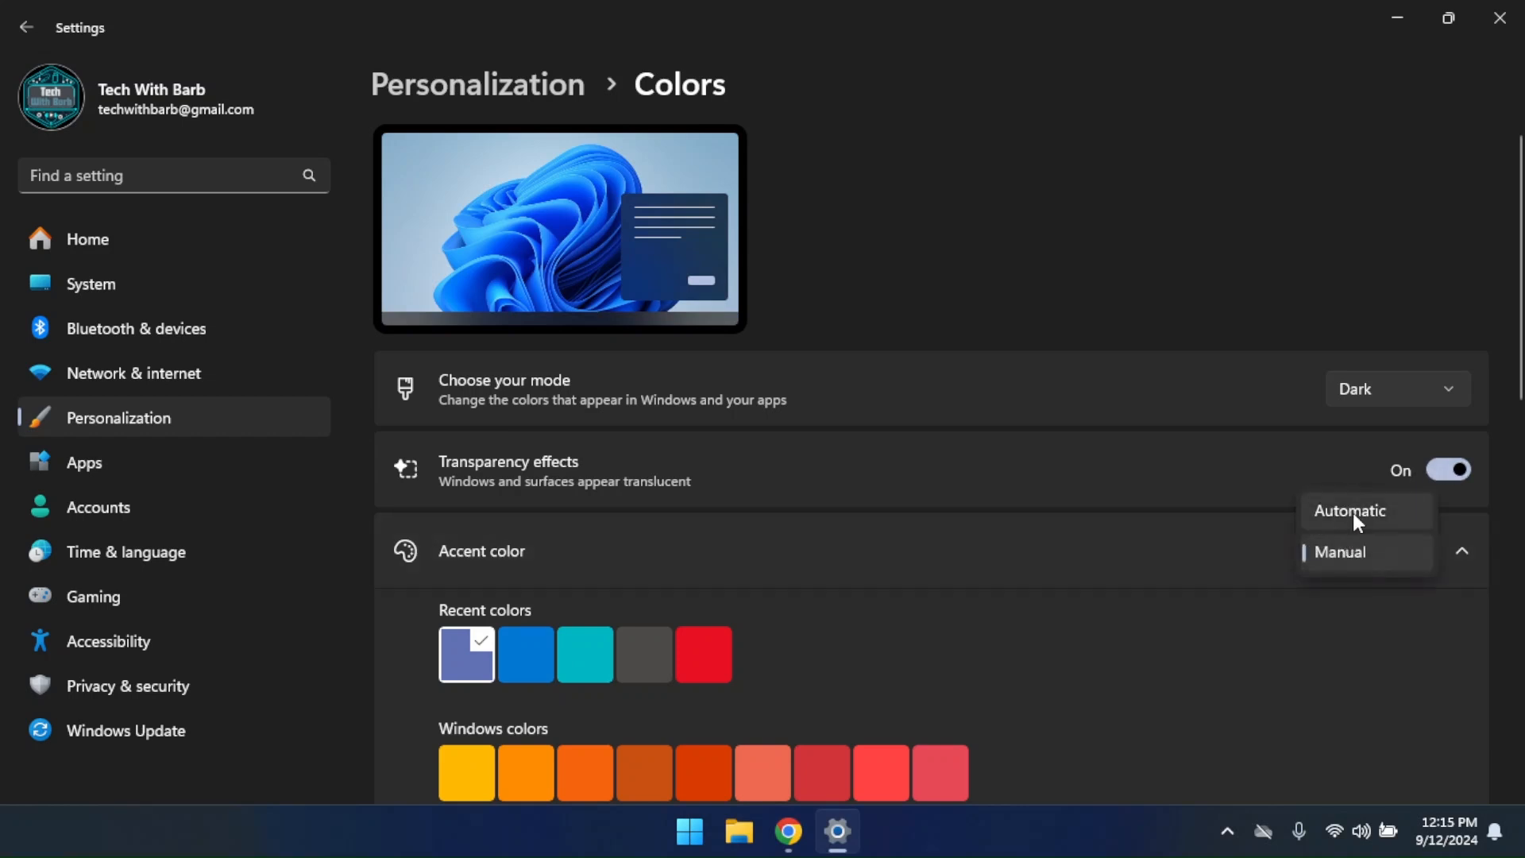
click(1354, 513)
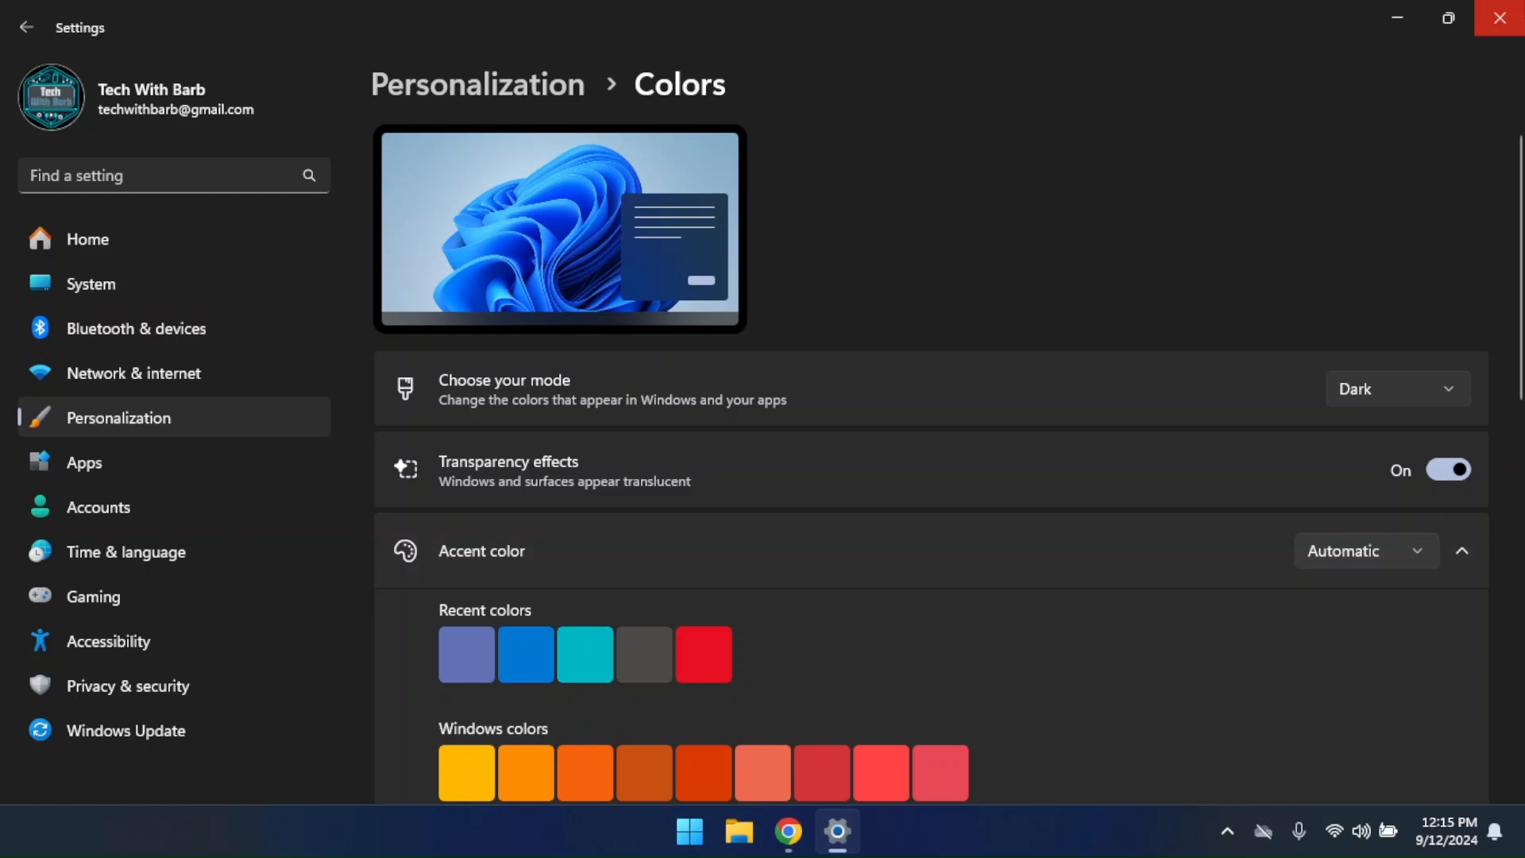
click(1500, 18)
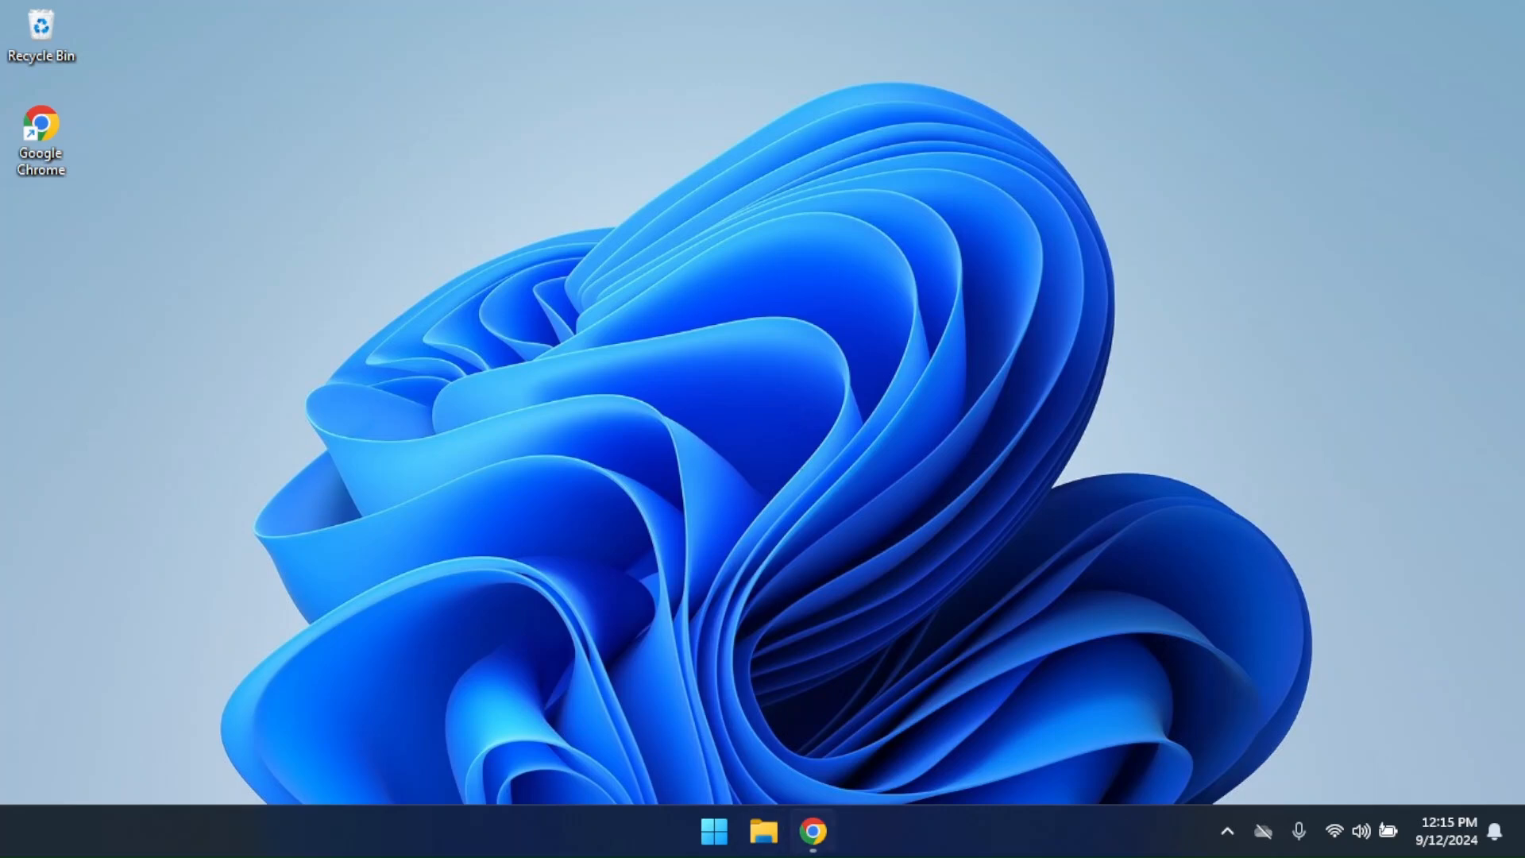
Switch to Chrome, download RoundedTB_canary20231016_2.7z from the latest release's assets, and show the downloaded archive in its folder.
click(814, 831)
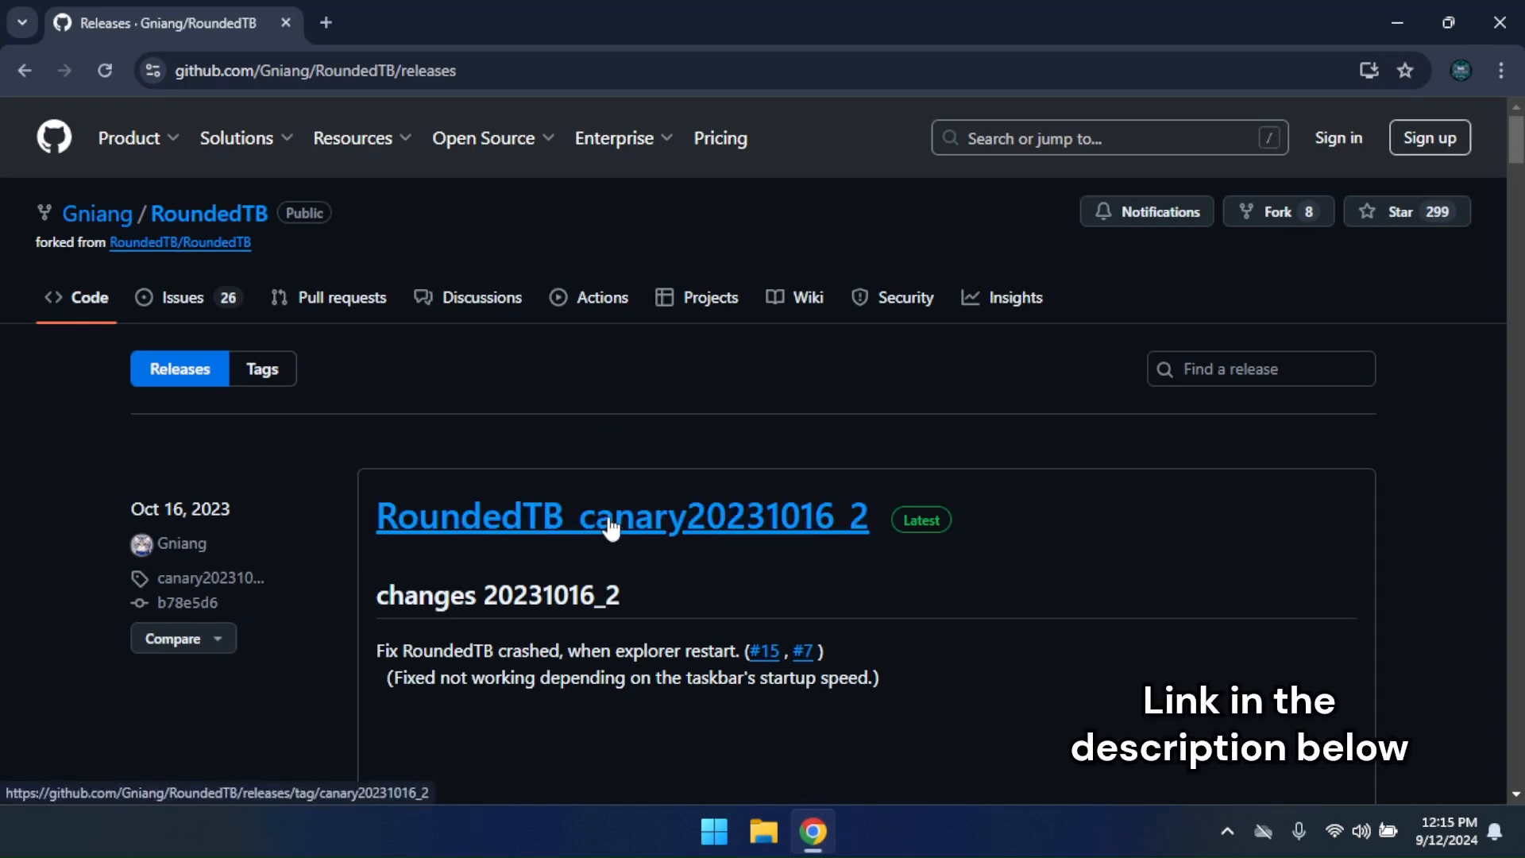
middle_click(1014, 493)
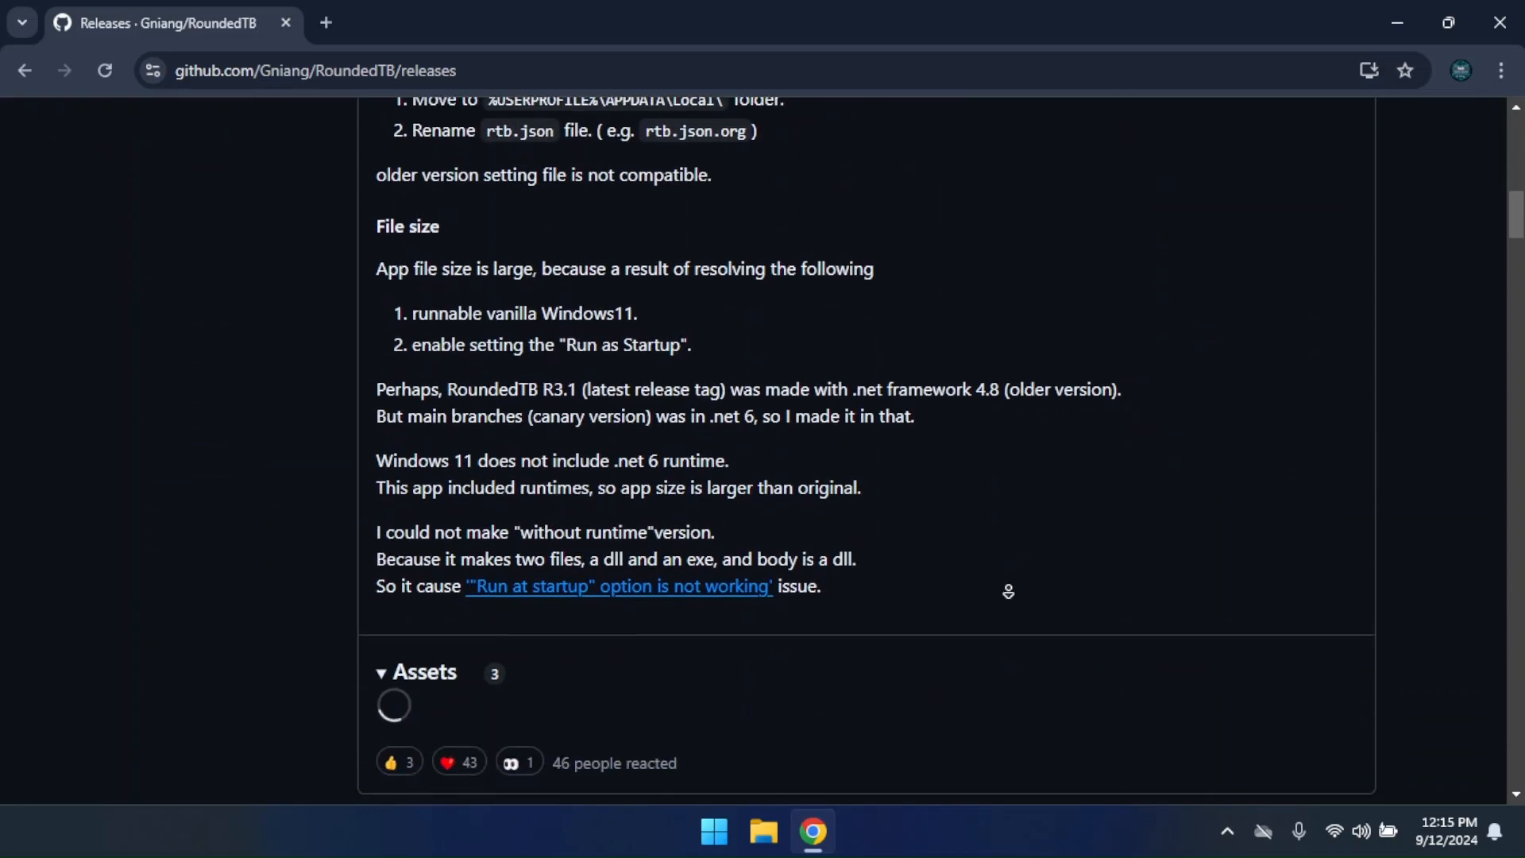
middle_click(1021, 566)
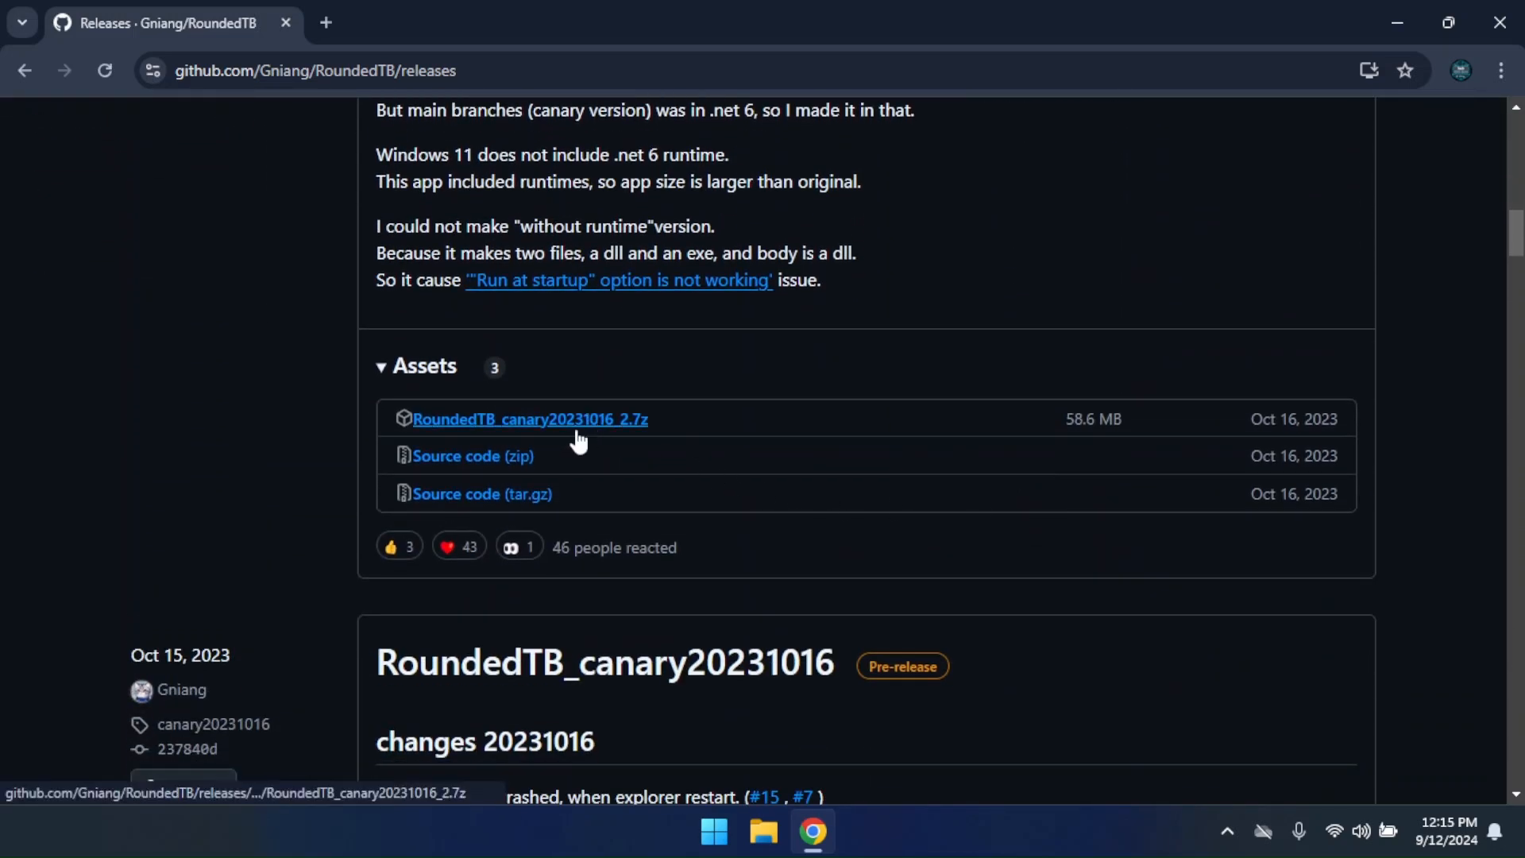
click(624, 433)
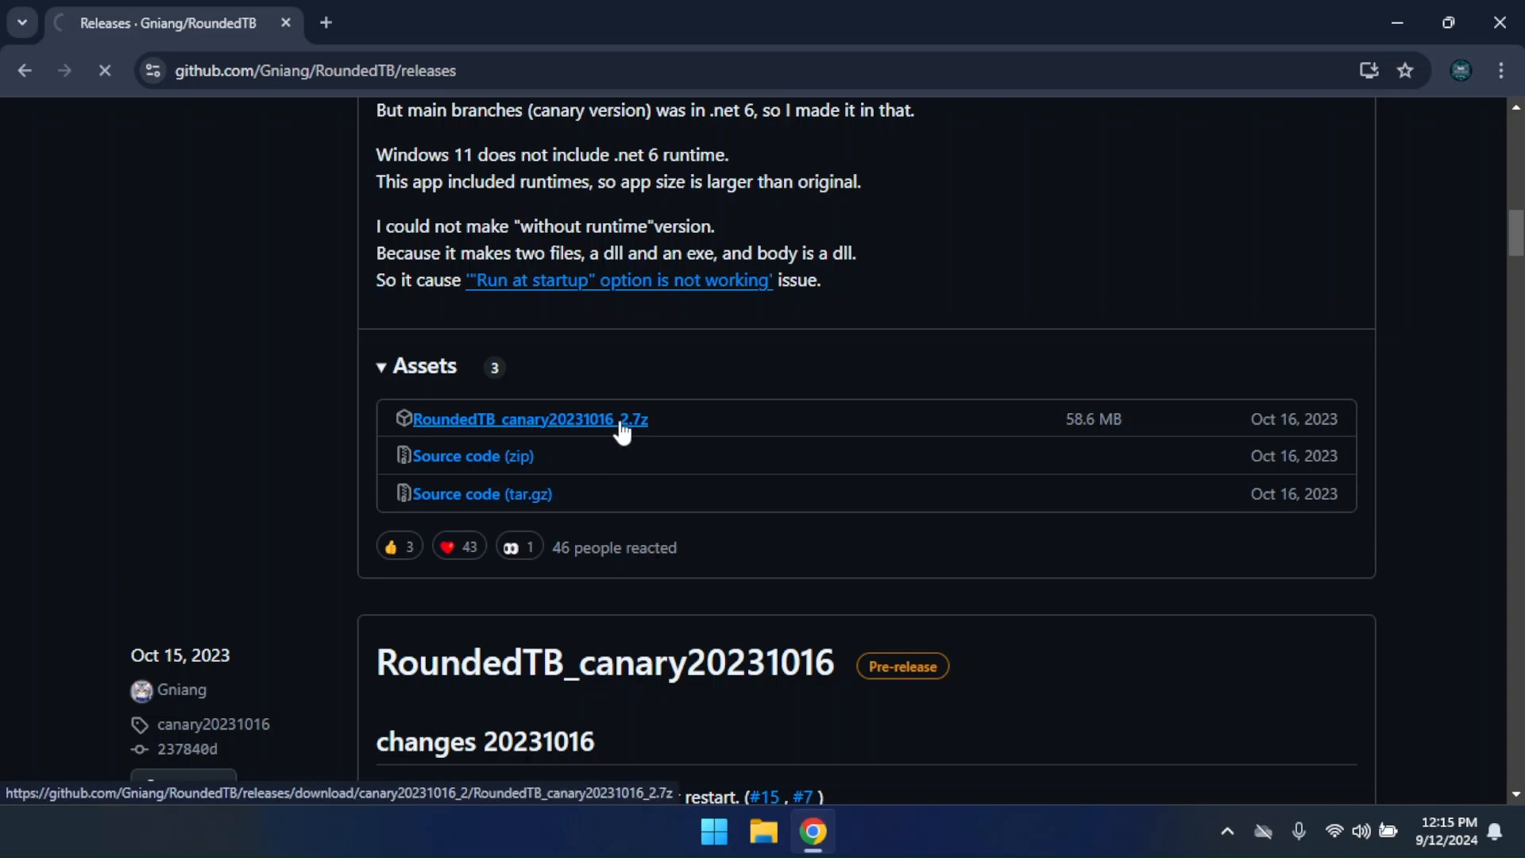
key(ctrl+j)
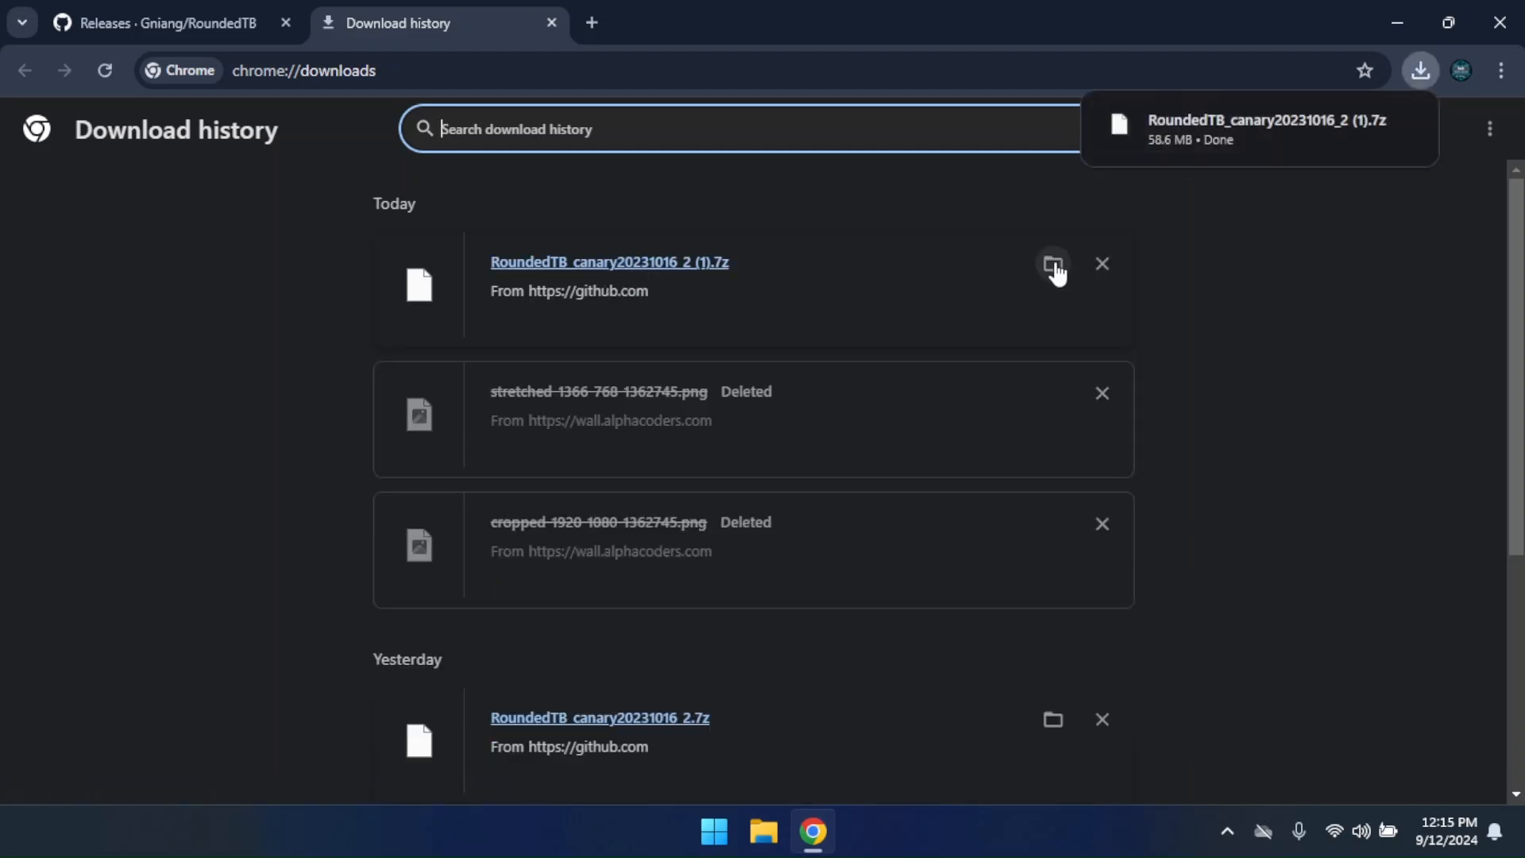
click(1053, 268)
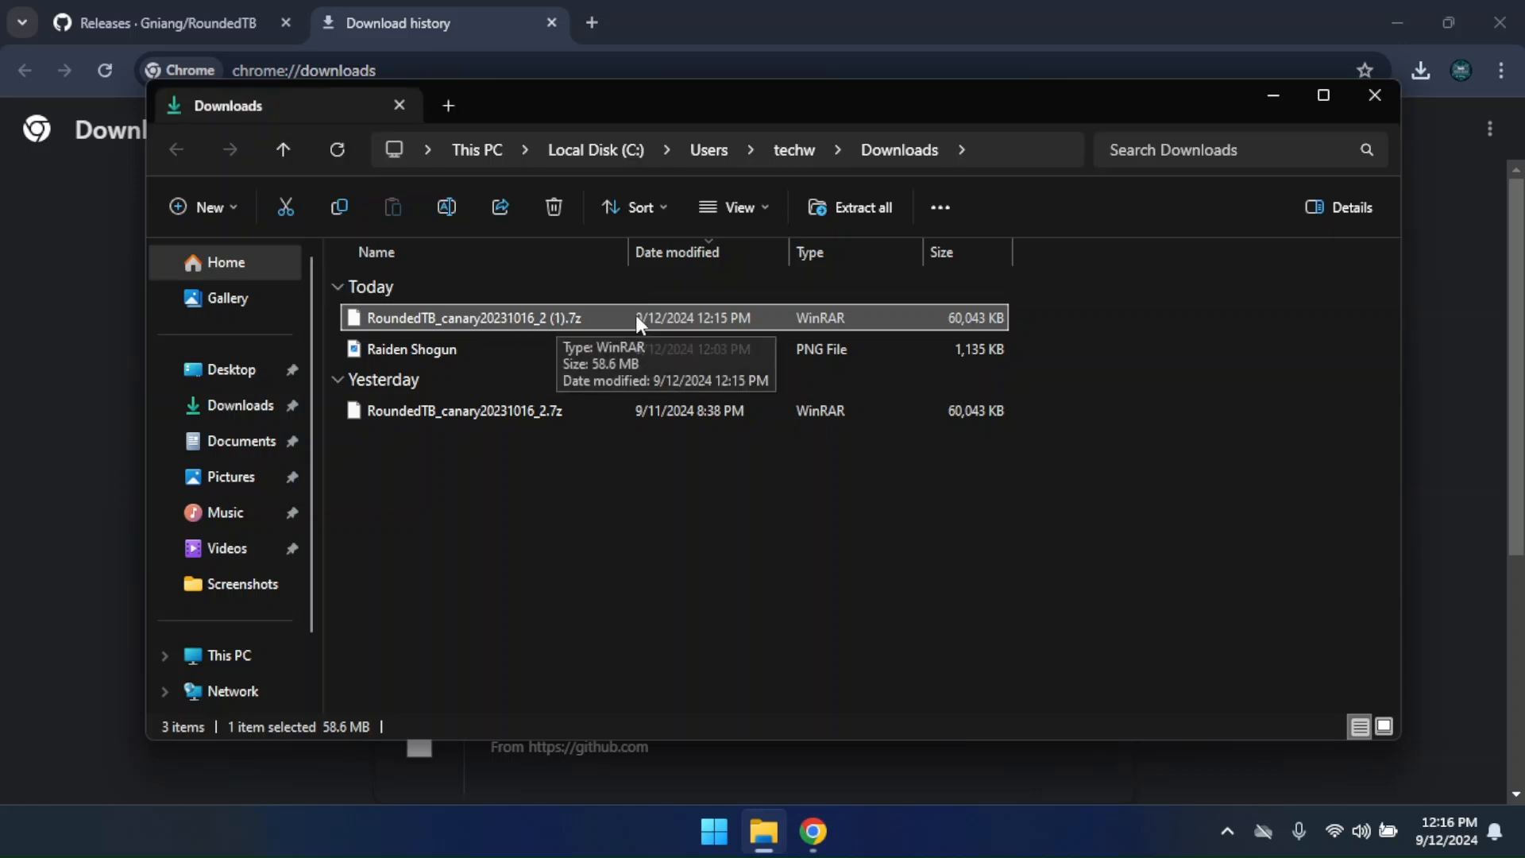
Extract the downloaded RoundedTB archive to the root of Local Disk (C:), showing the extracted files when complete.
click(827, 208)
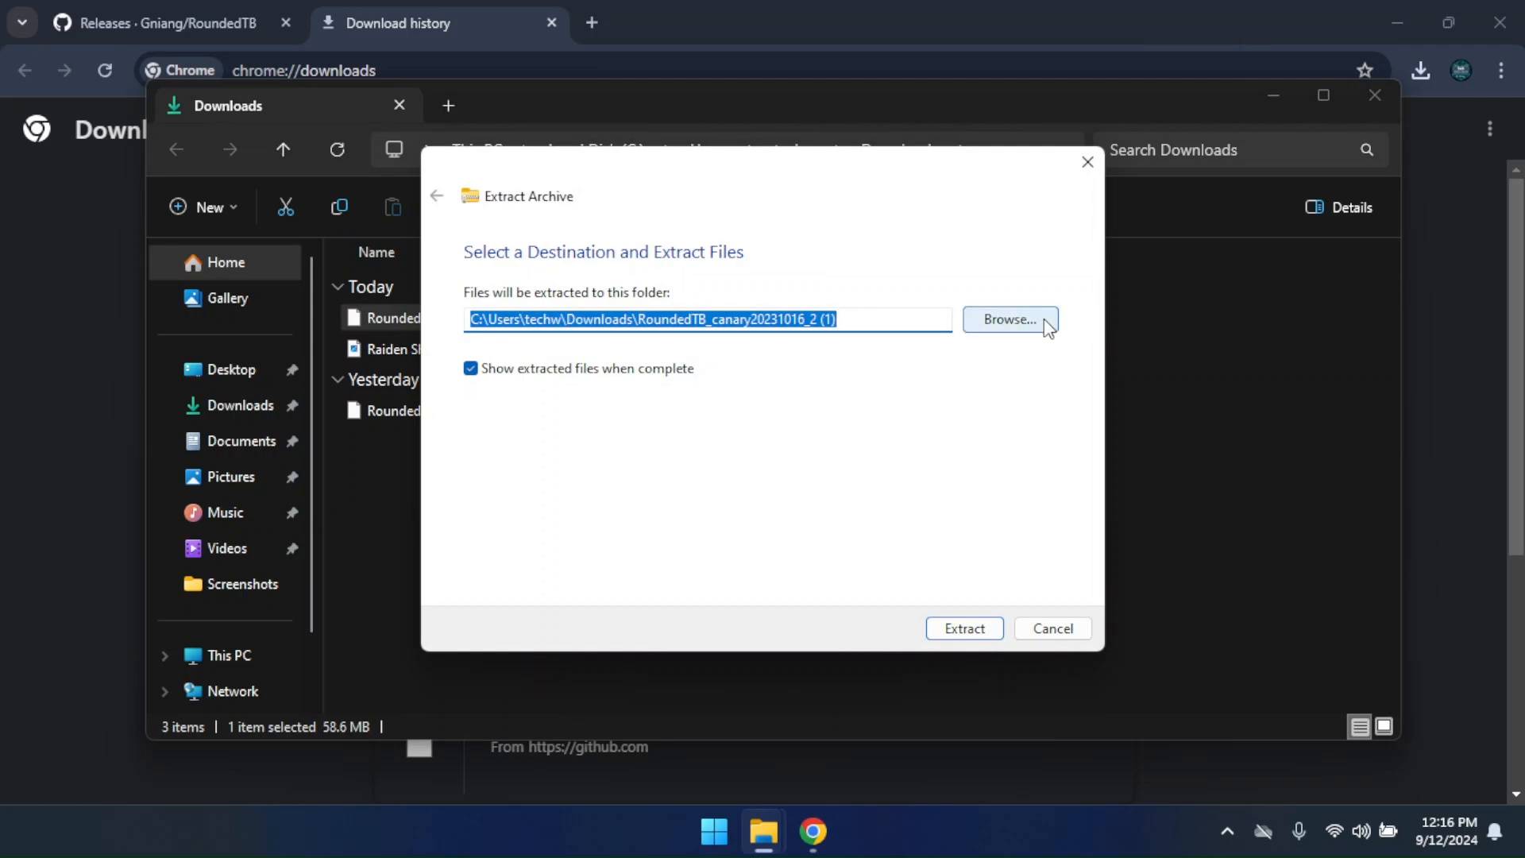
click(1041, 321)
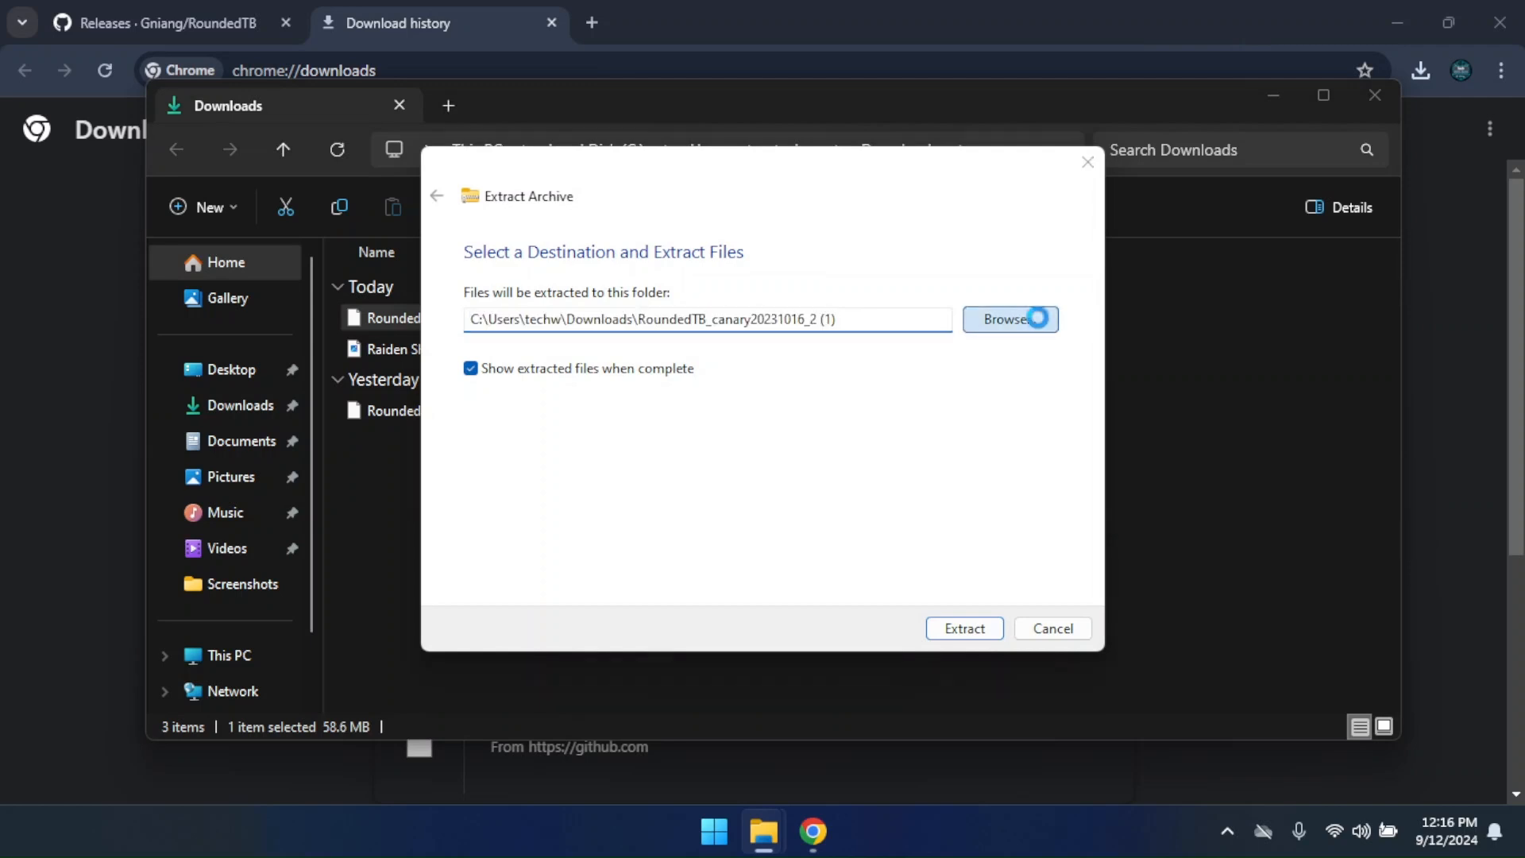
scroll(536, 477, down, 2)
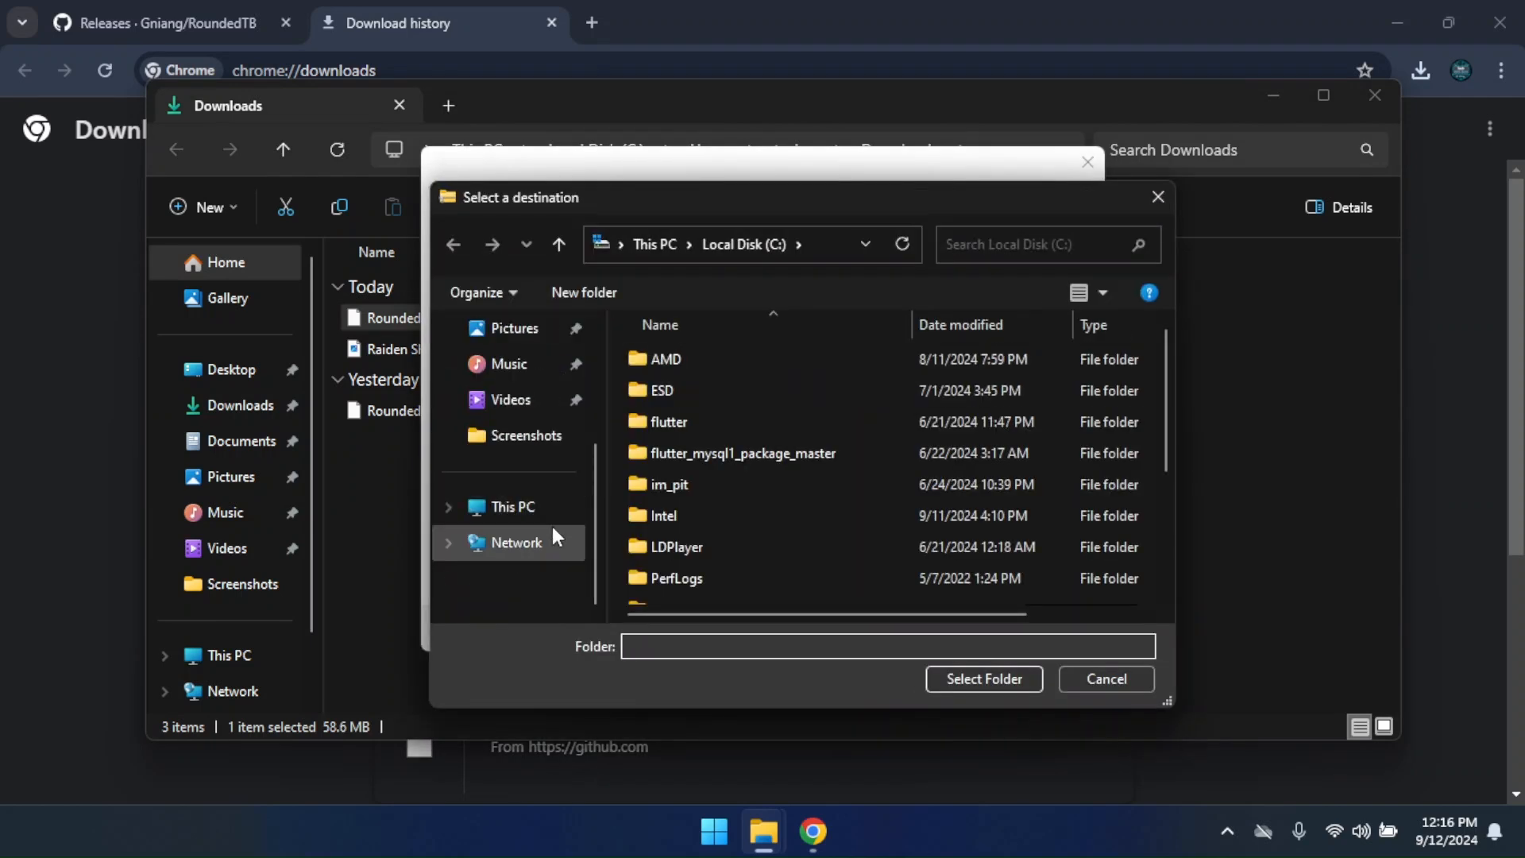
click(540, 507)
double_click(742, 371)
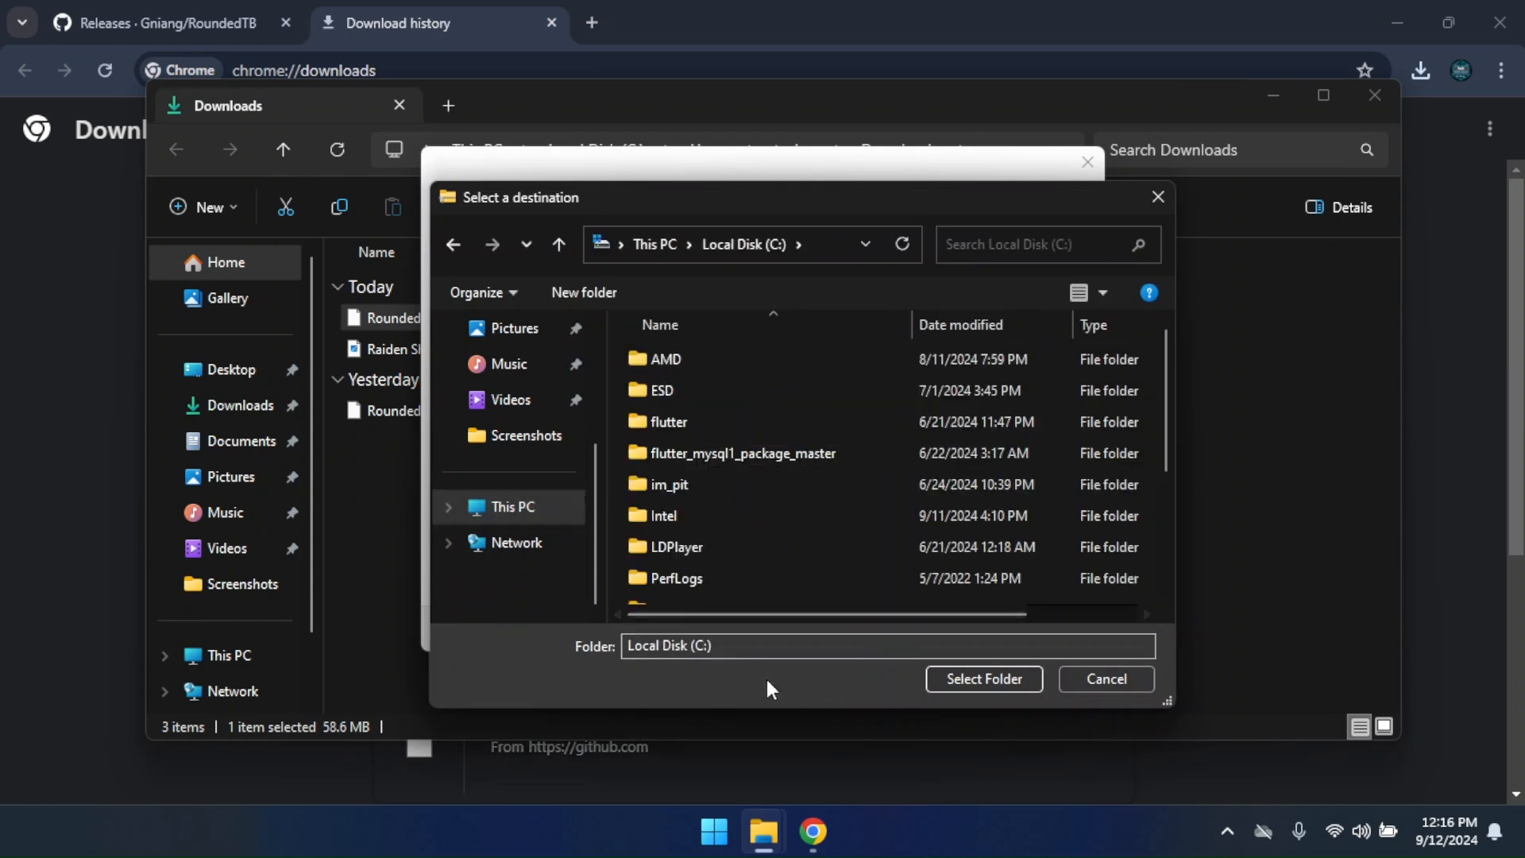
click(970, 680)
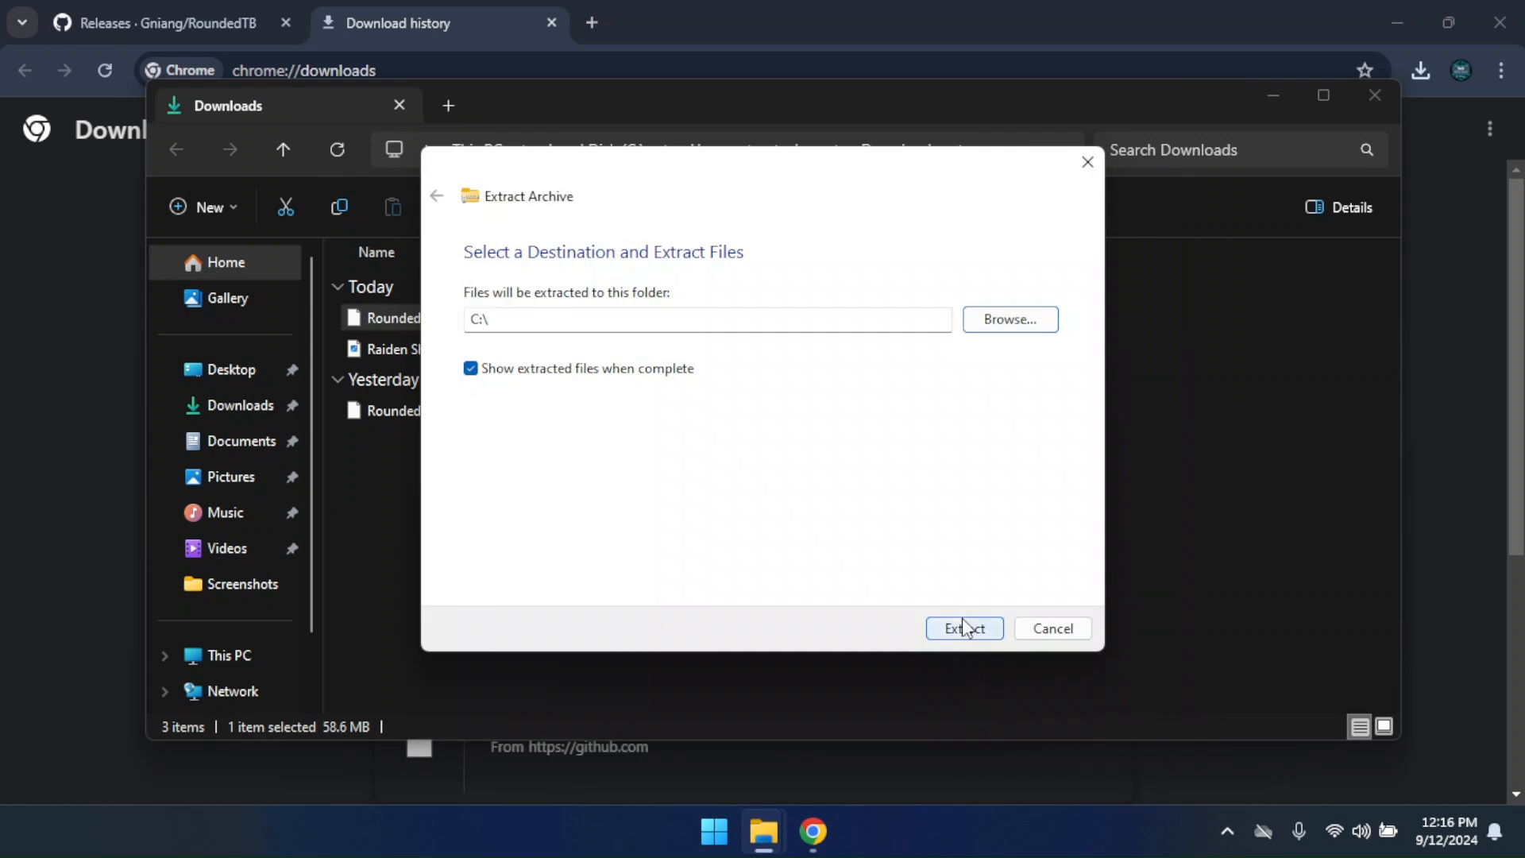
click(964, 629)
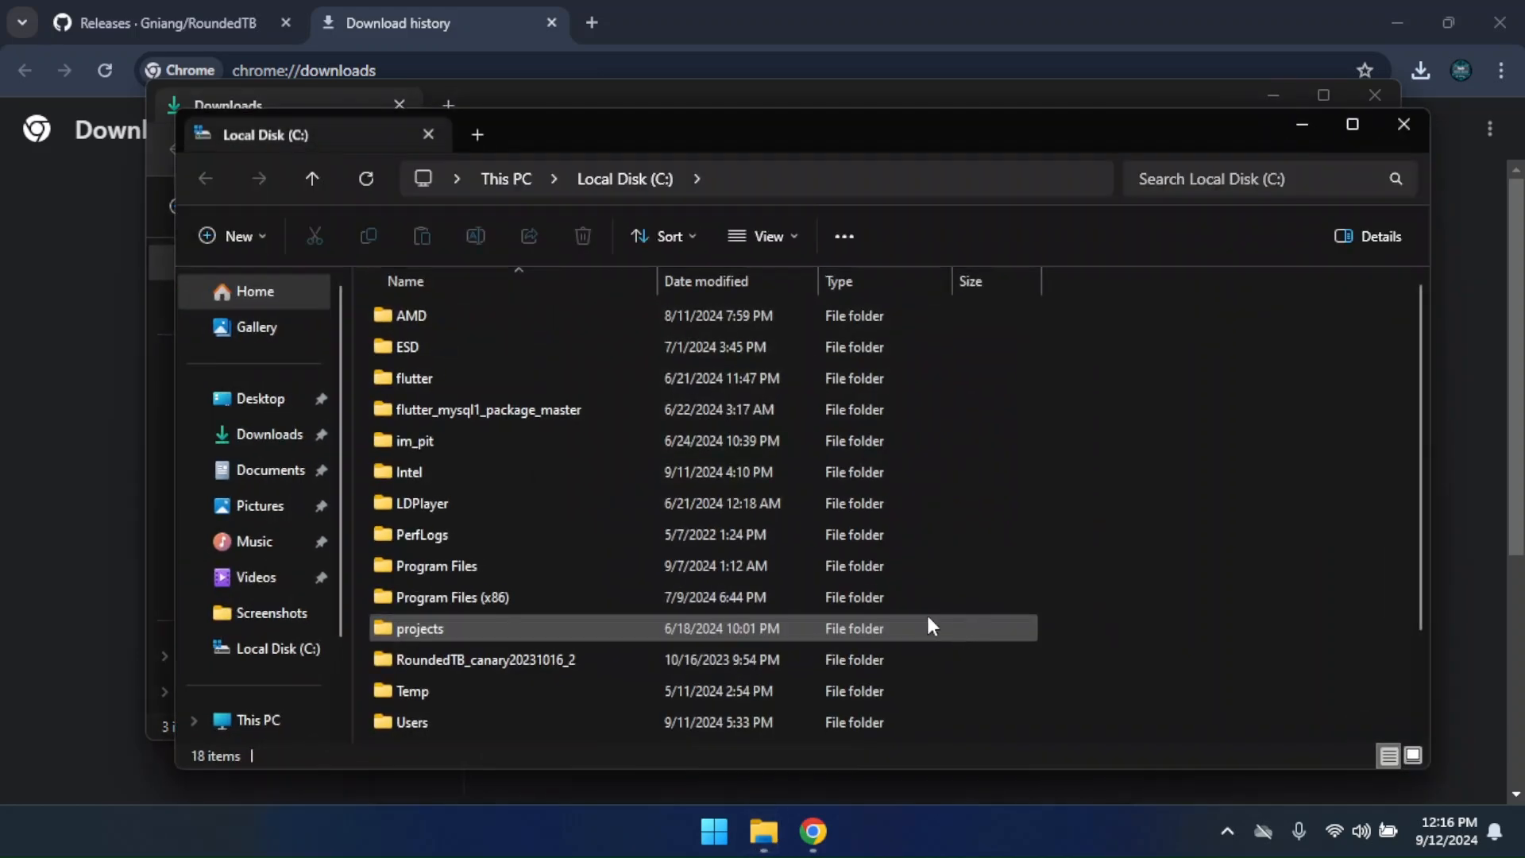
Open the RoundedTB folder inside RoundedTB_canary20231016_2 on Local Disk (C:).
scroll(735, 594, down, 2)
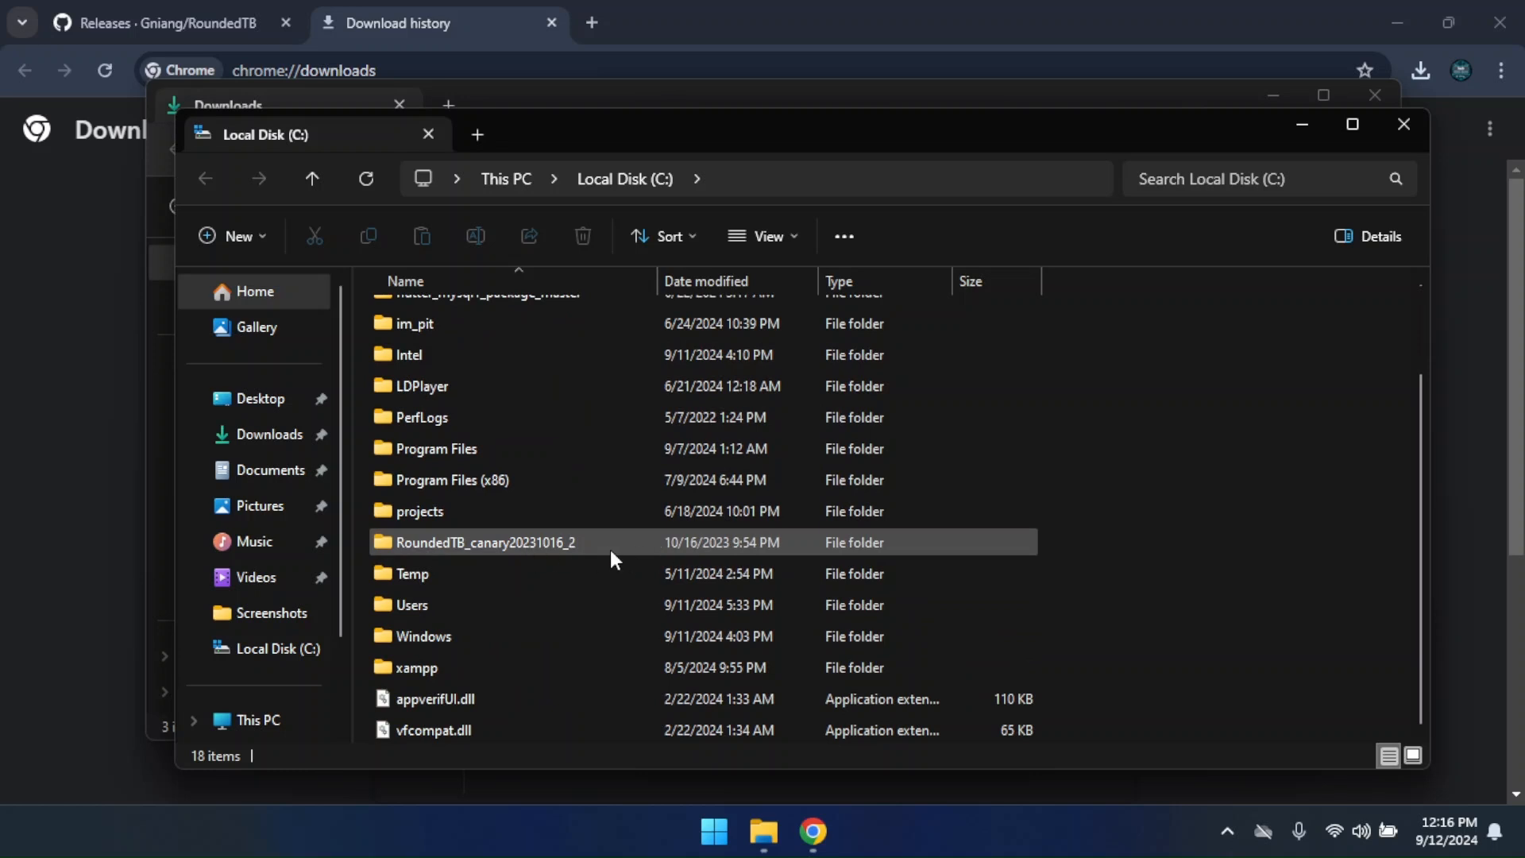
scroll(552, 556, up, 2)
scroll(560, 548, down, 2)
click(562, 545)
double_click(560, 542)
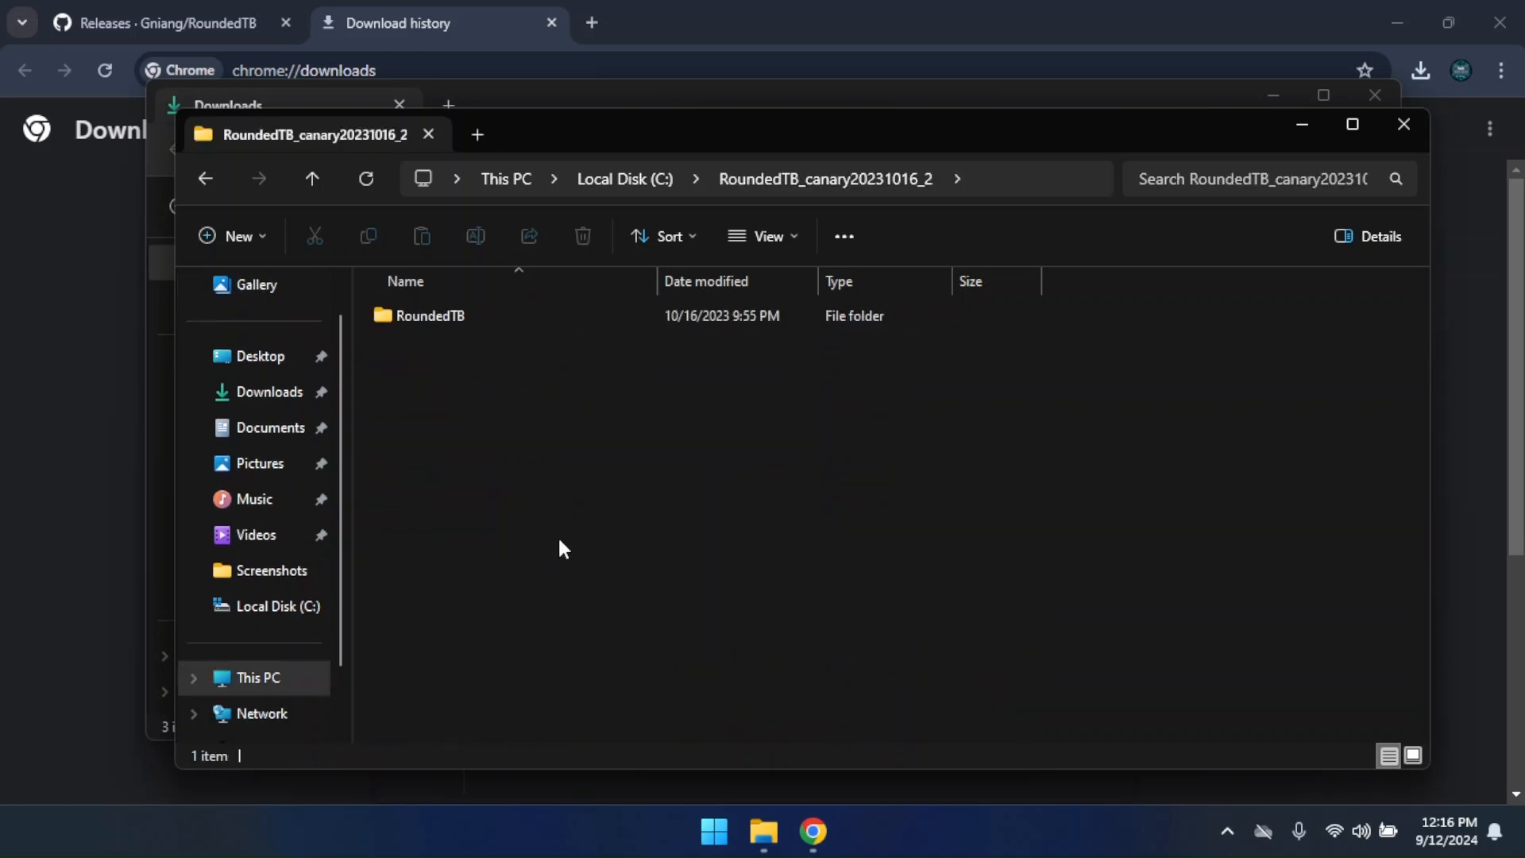
double_click(508, 320)
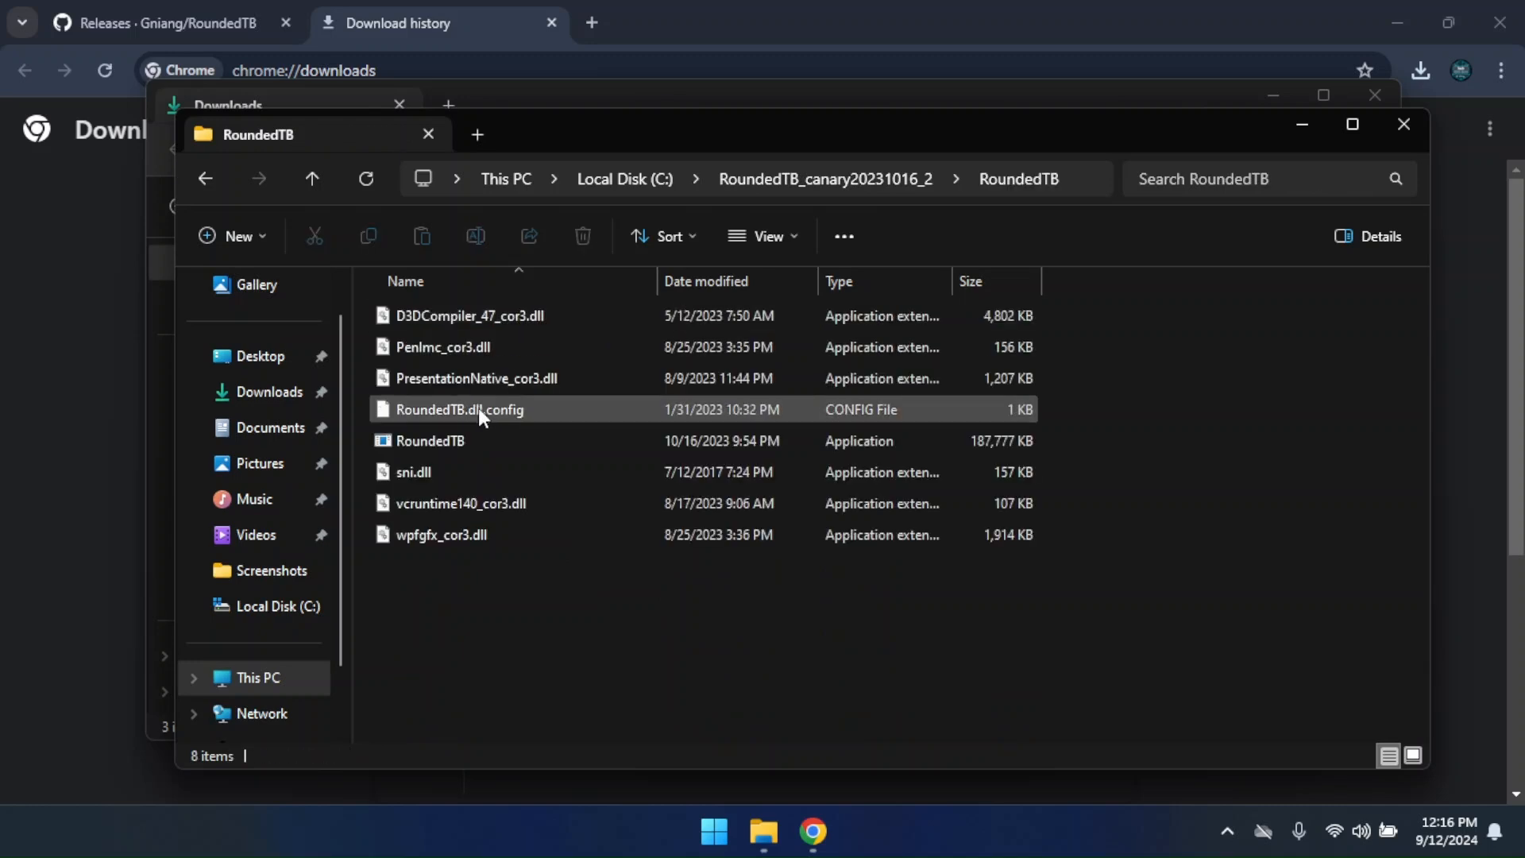
Make sure Run this program as an administrator is enabled in the RoundedTB application's compatibility properties, and close the properties.
click(468, 449)
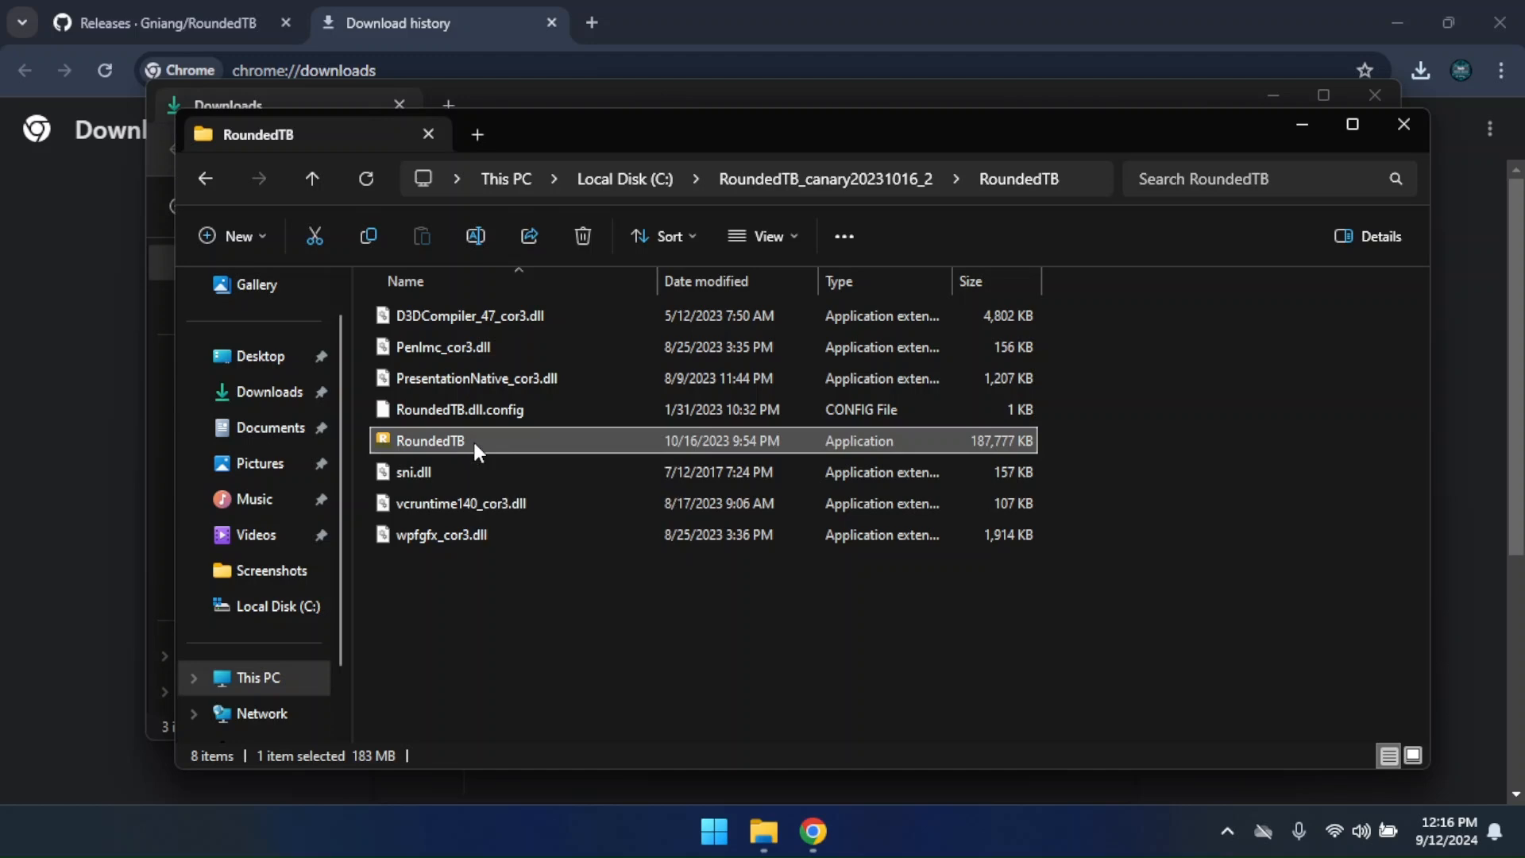
right_click(475, 445)
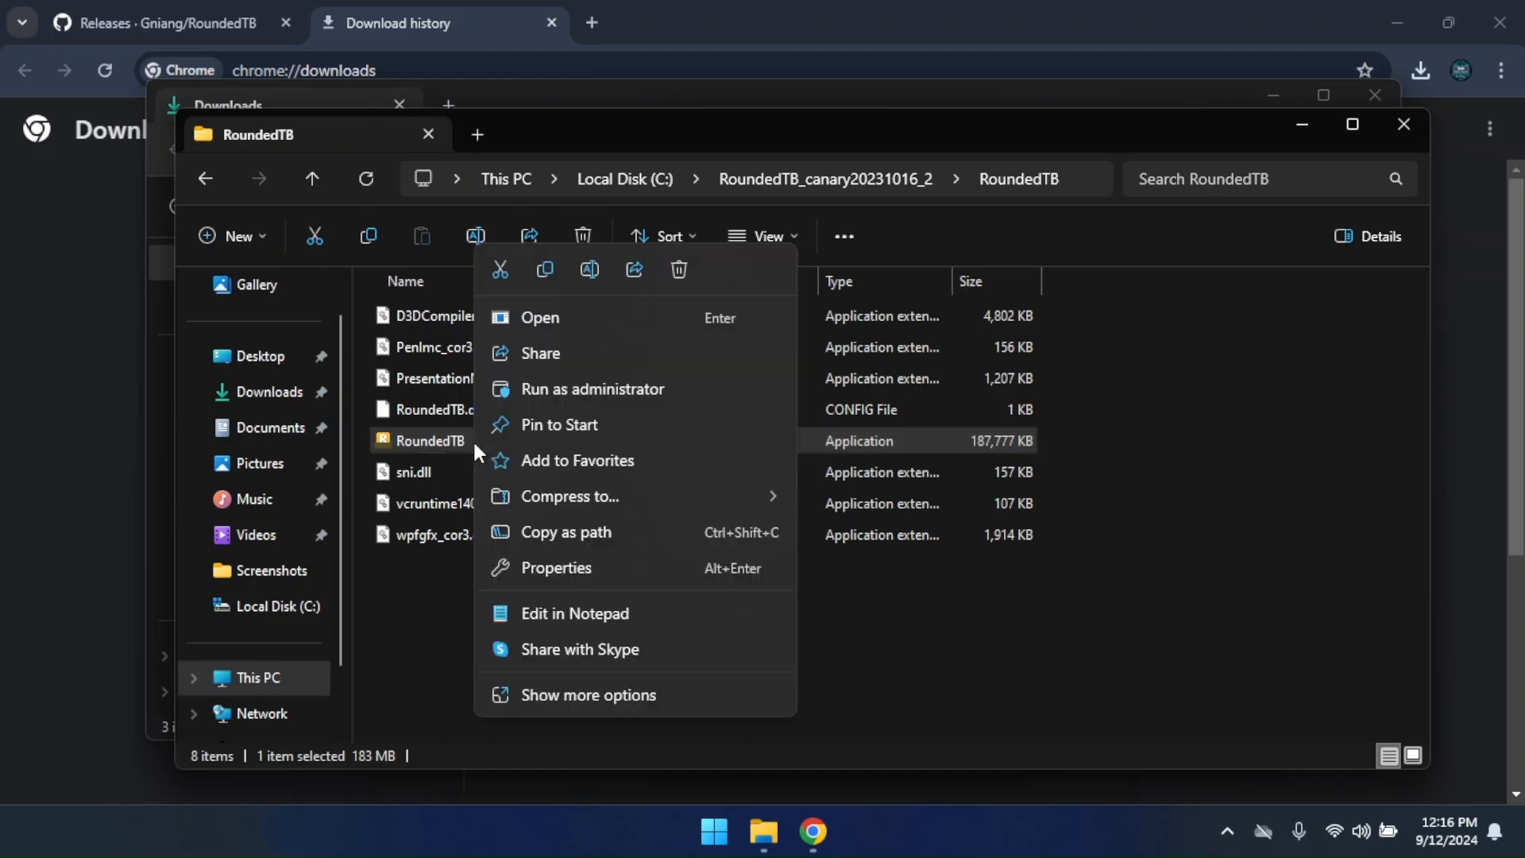
click(531, 568)
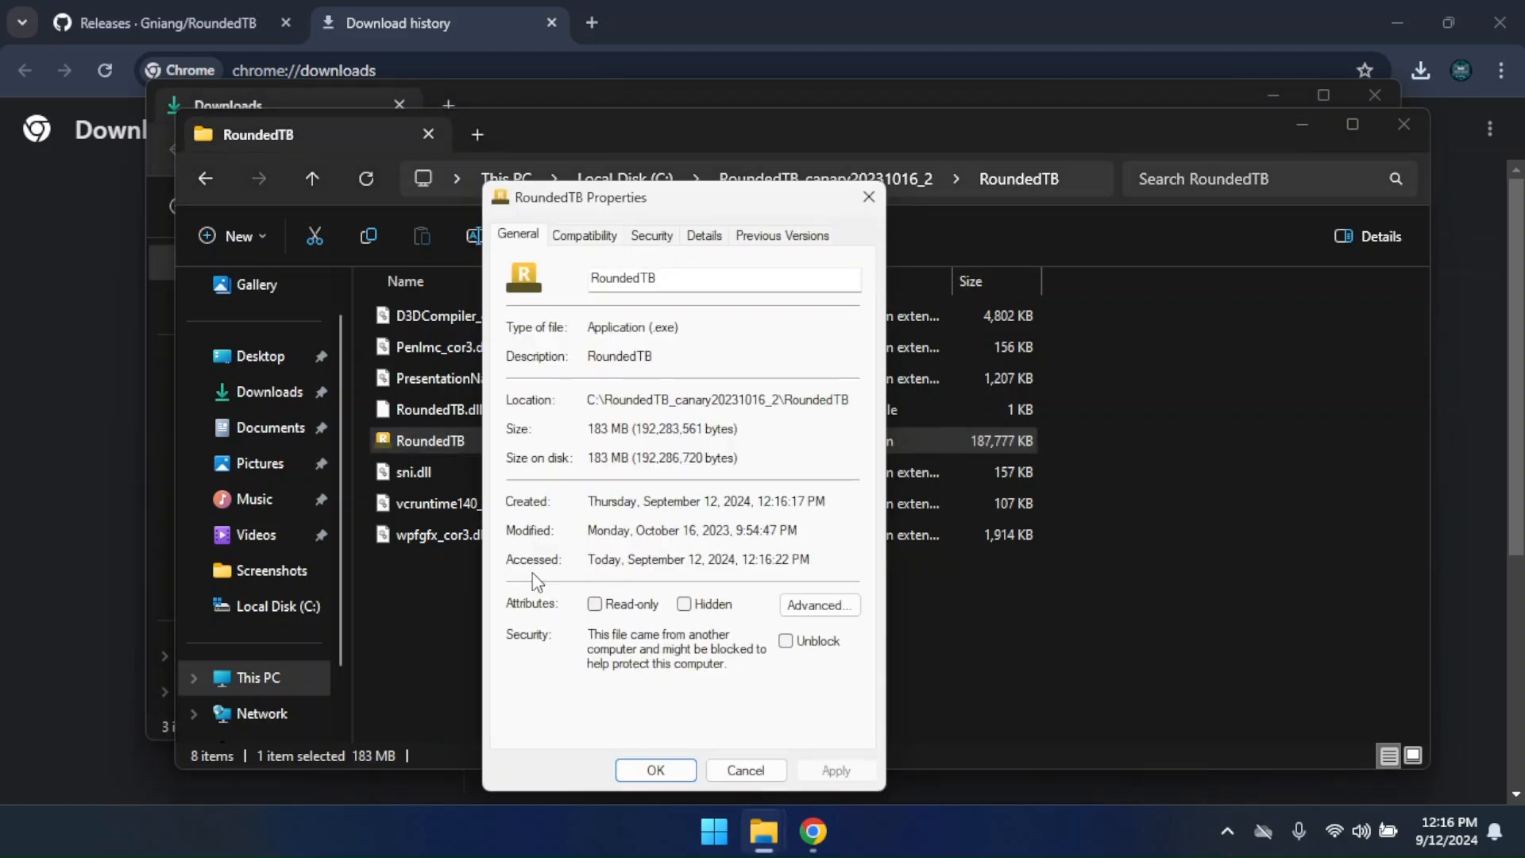
click(589, 237)
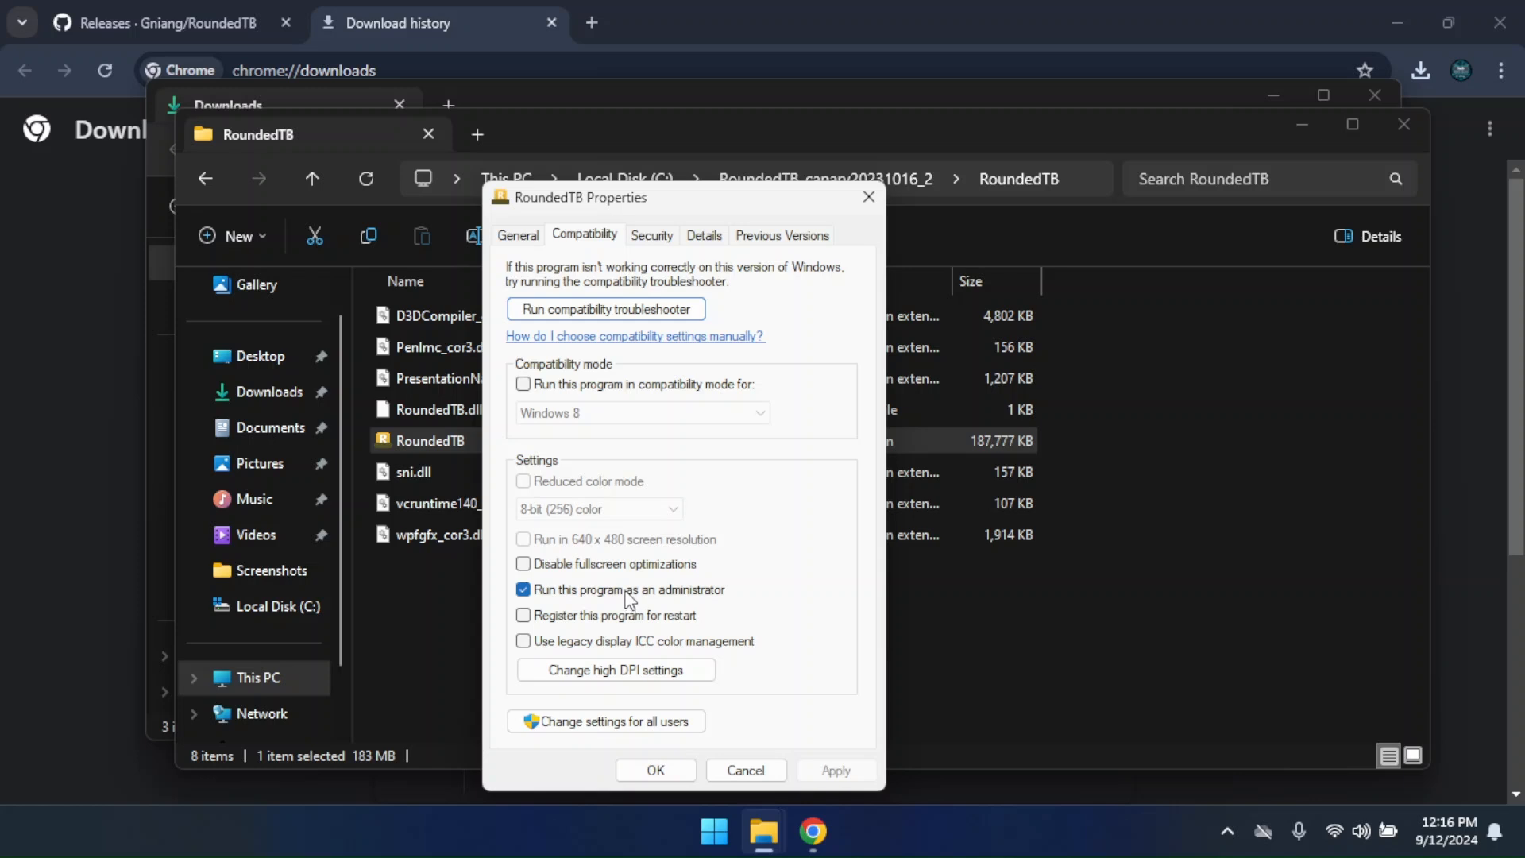
click(870, 197)
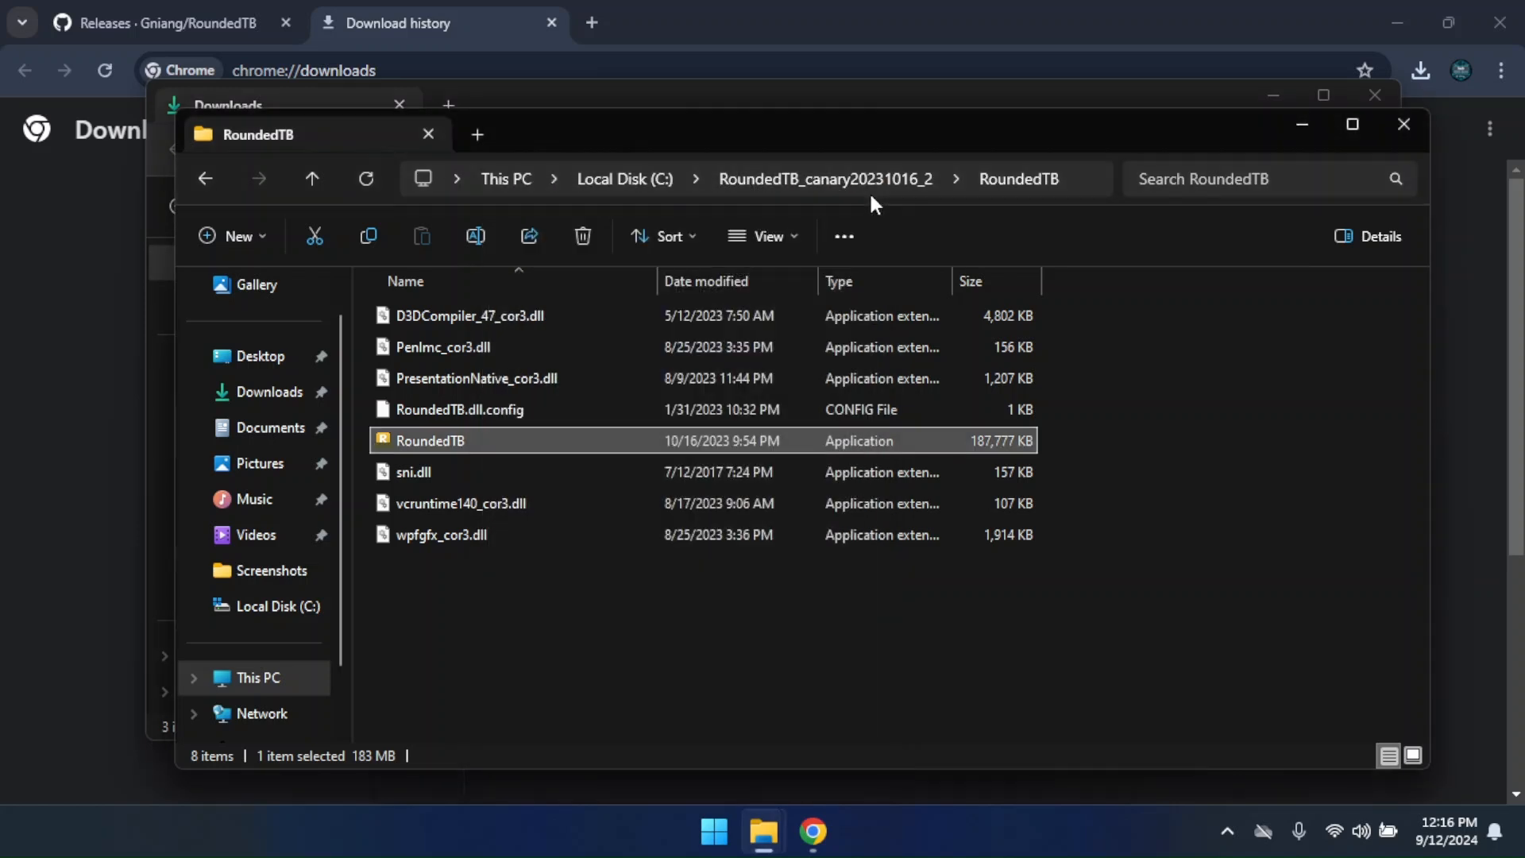
Launch RoundedTB, clear the File Explorer and Chrome windows off the desktop, and dismiss the RoundedTB welcome window.
double_click(784, 437)
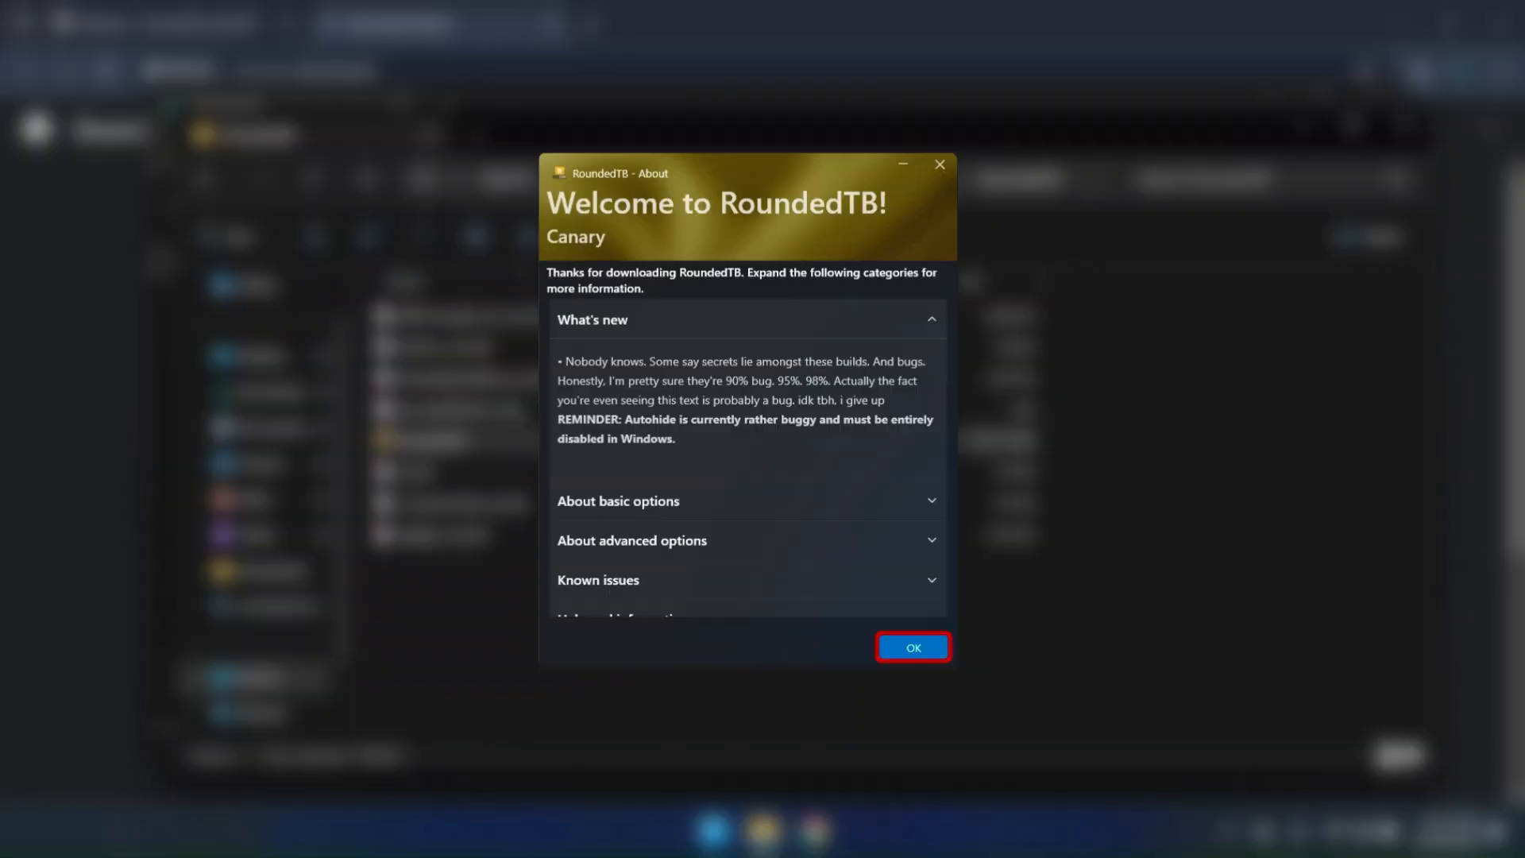
click(1301, 125)
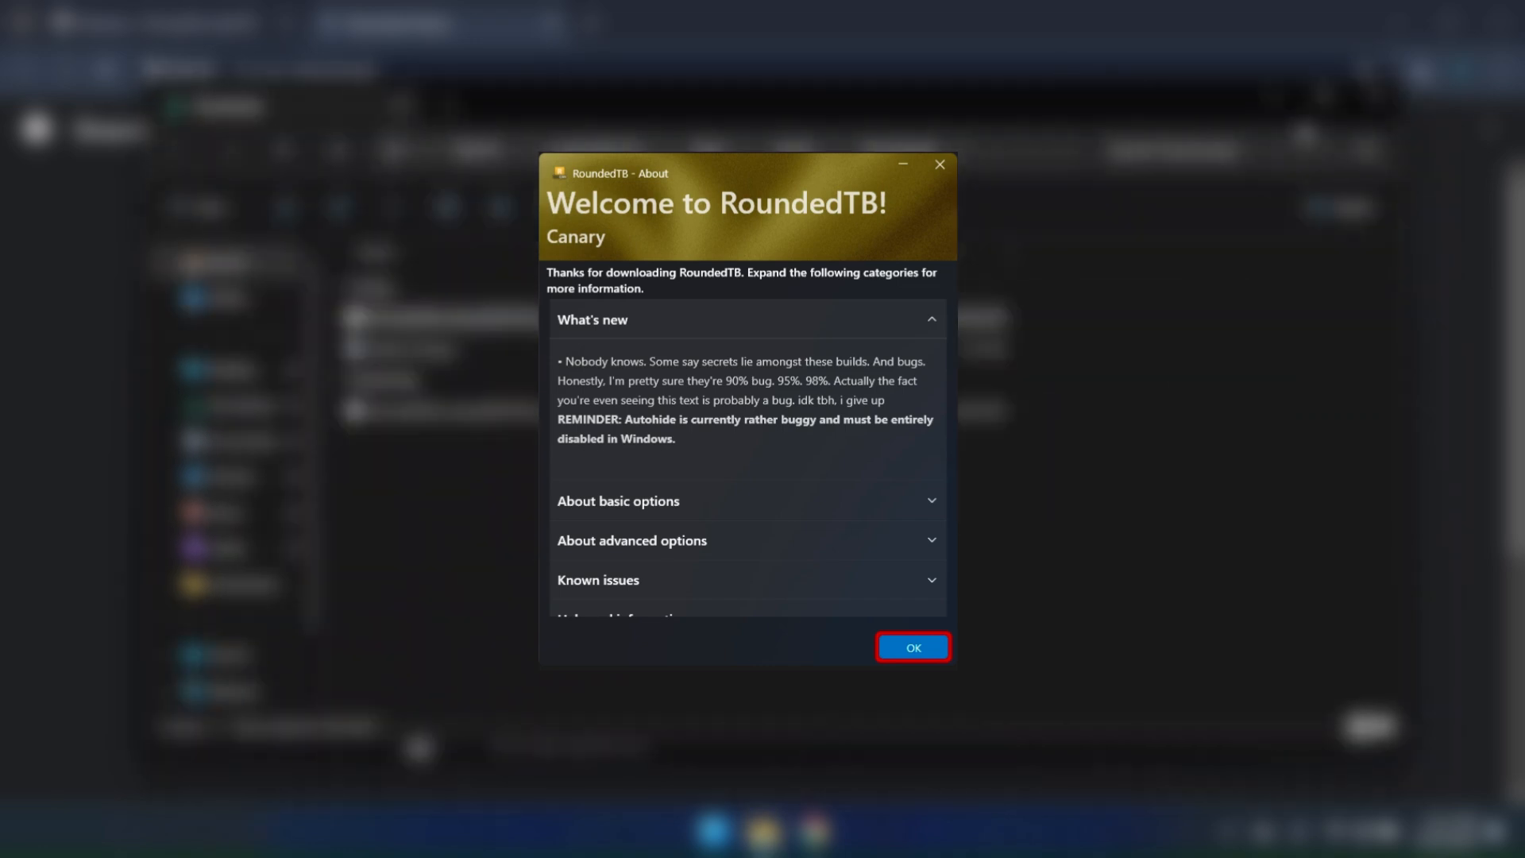
click(1377, 97)
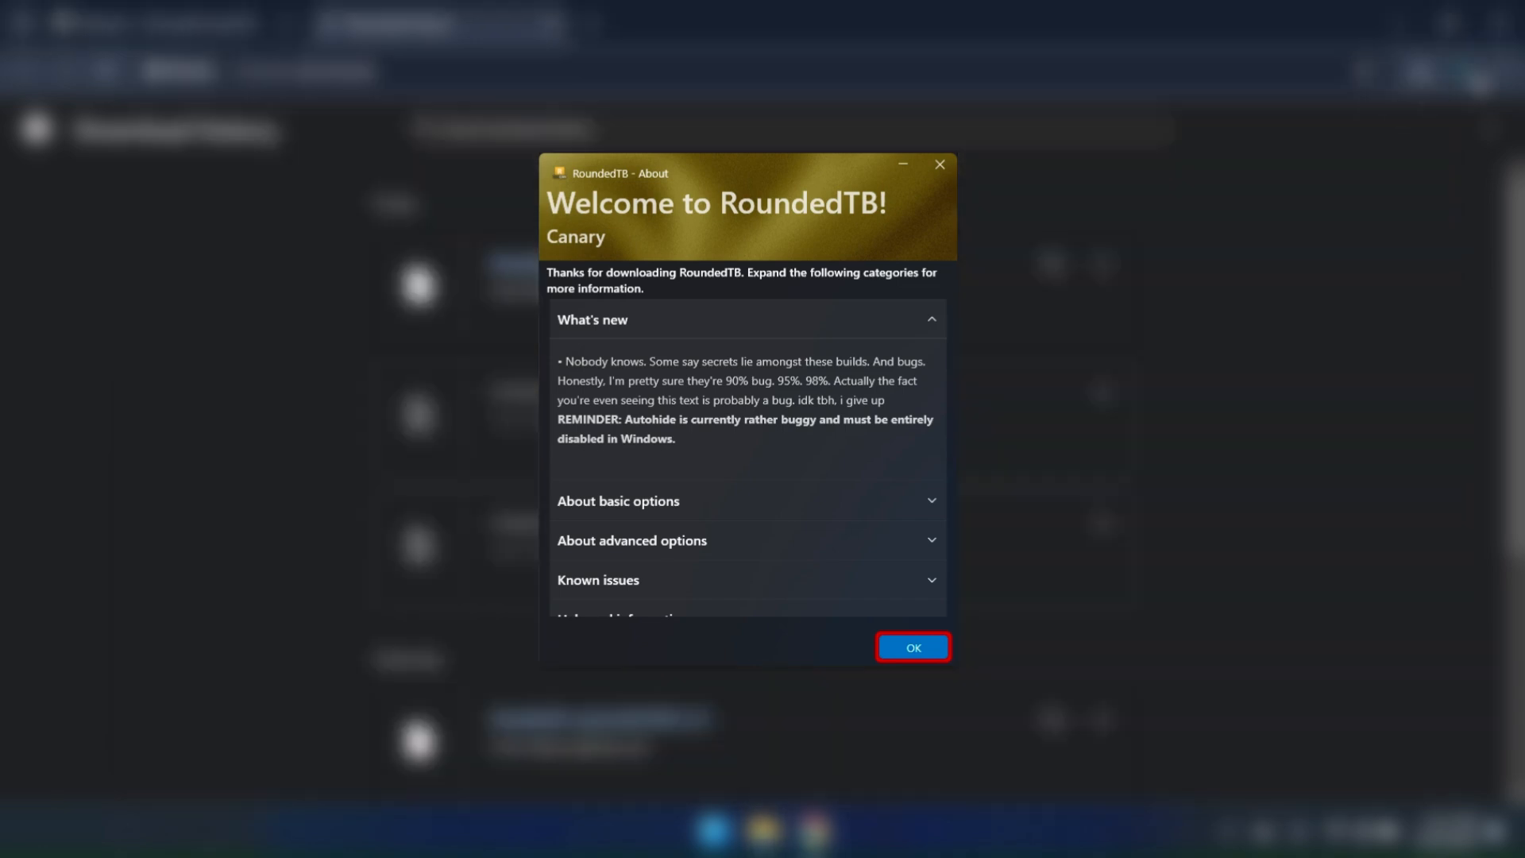
click(1396, 25)
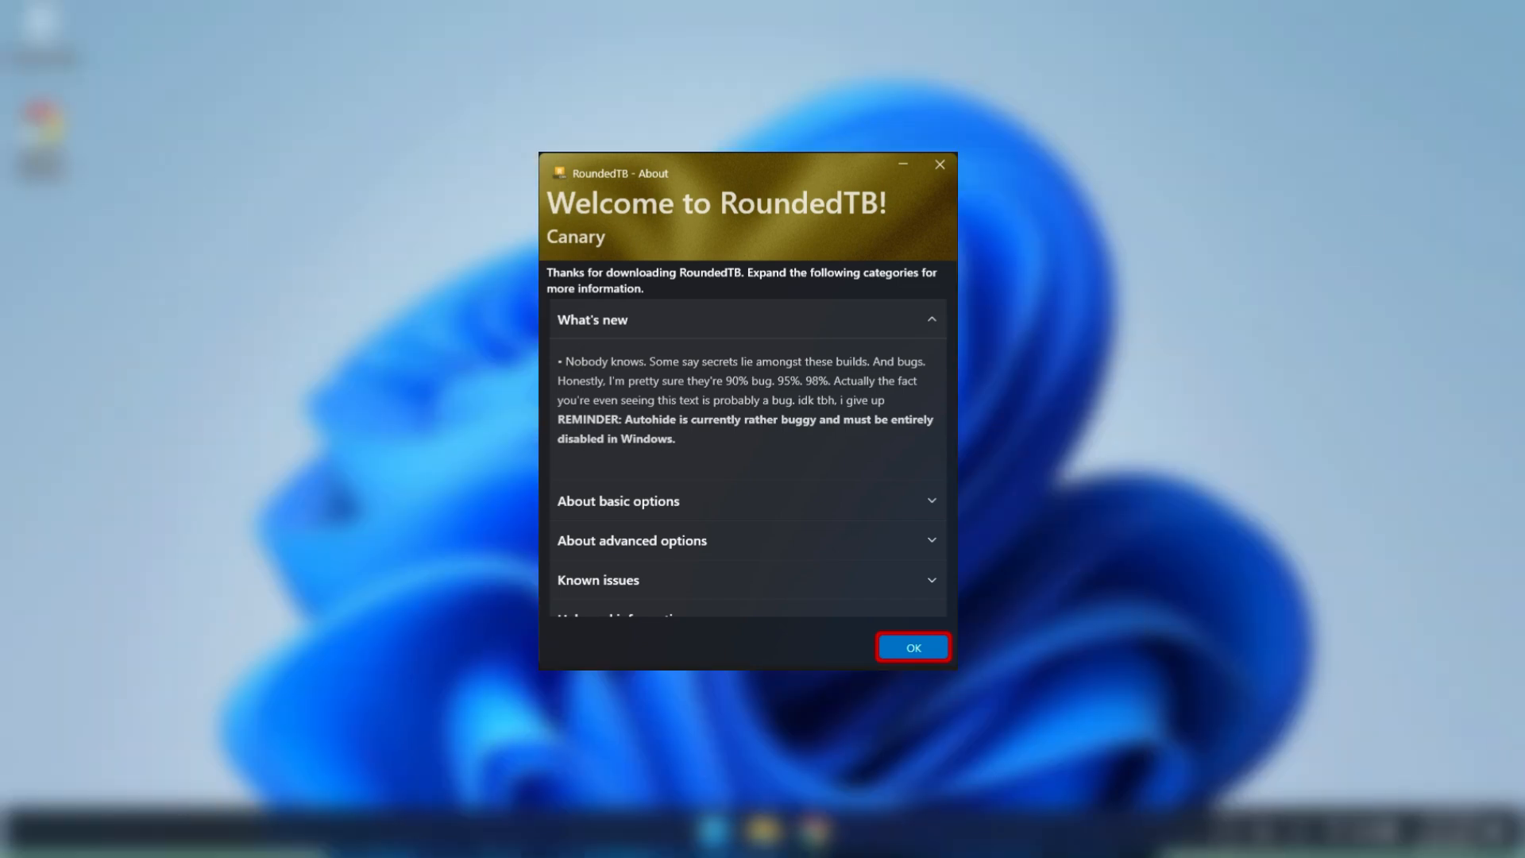
click(913, 647)
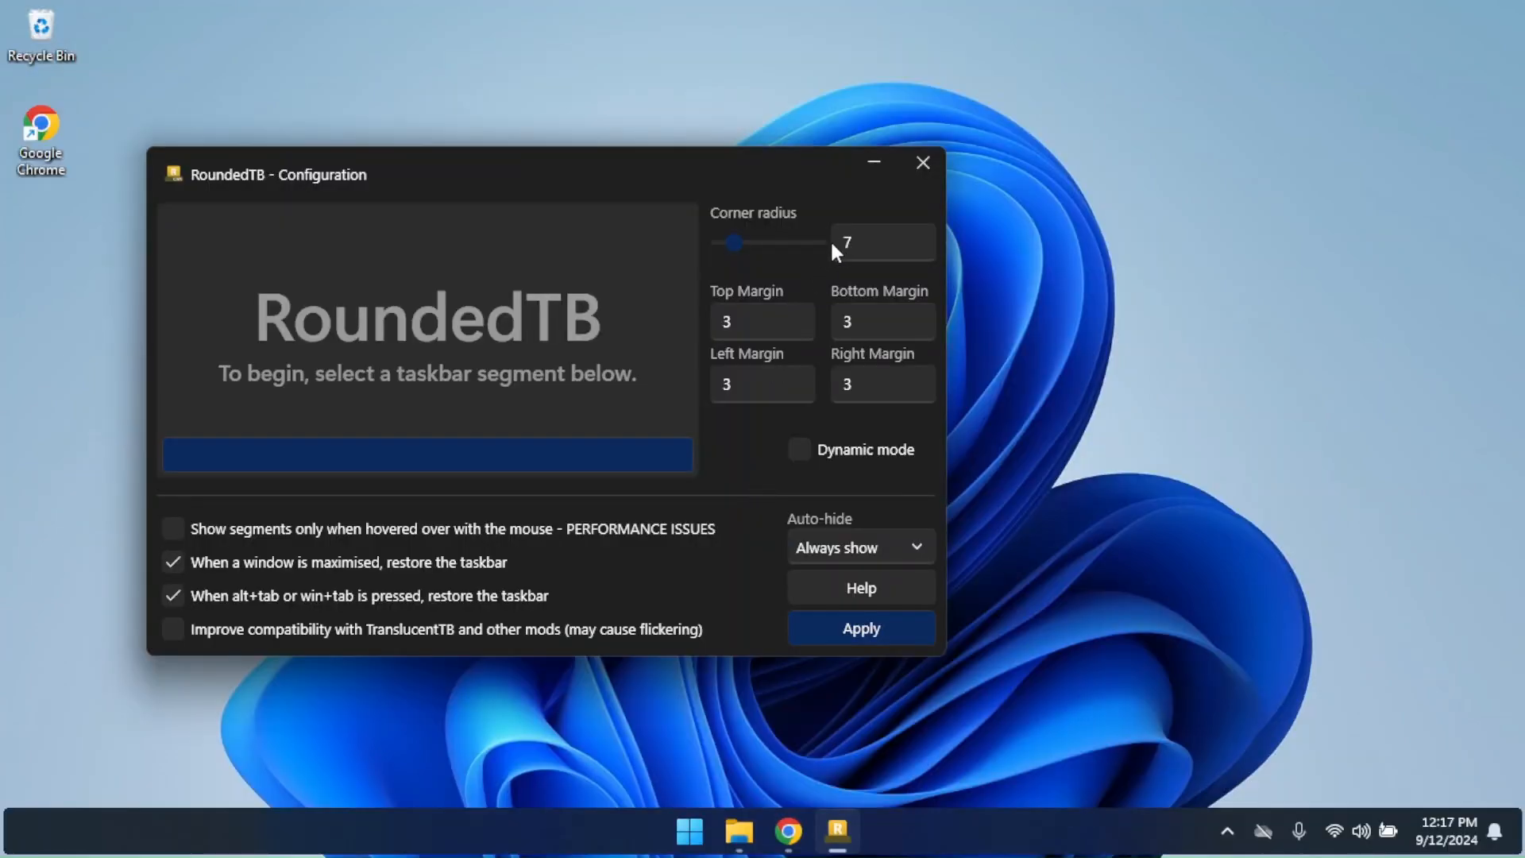
In the RoundedTB configuration, enable Dynamic mode, turn off restoring the taskbar on alt+tab or win+tab, and apply the settings.
click(885, 239)
click(854, 383)
click(751, 386)
click(322, 610)
click(843, 640)
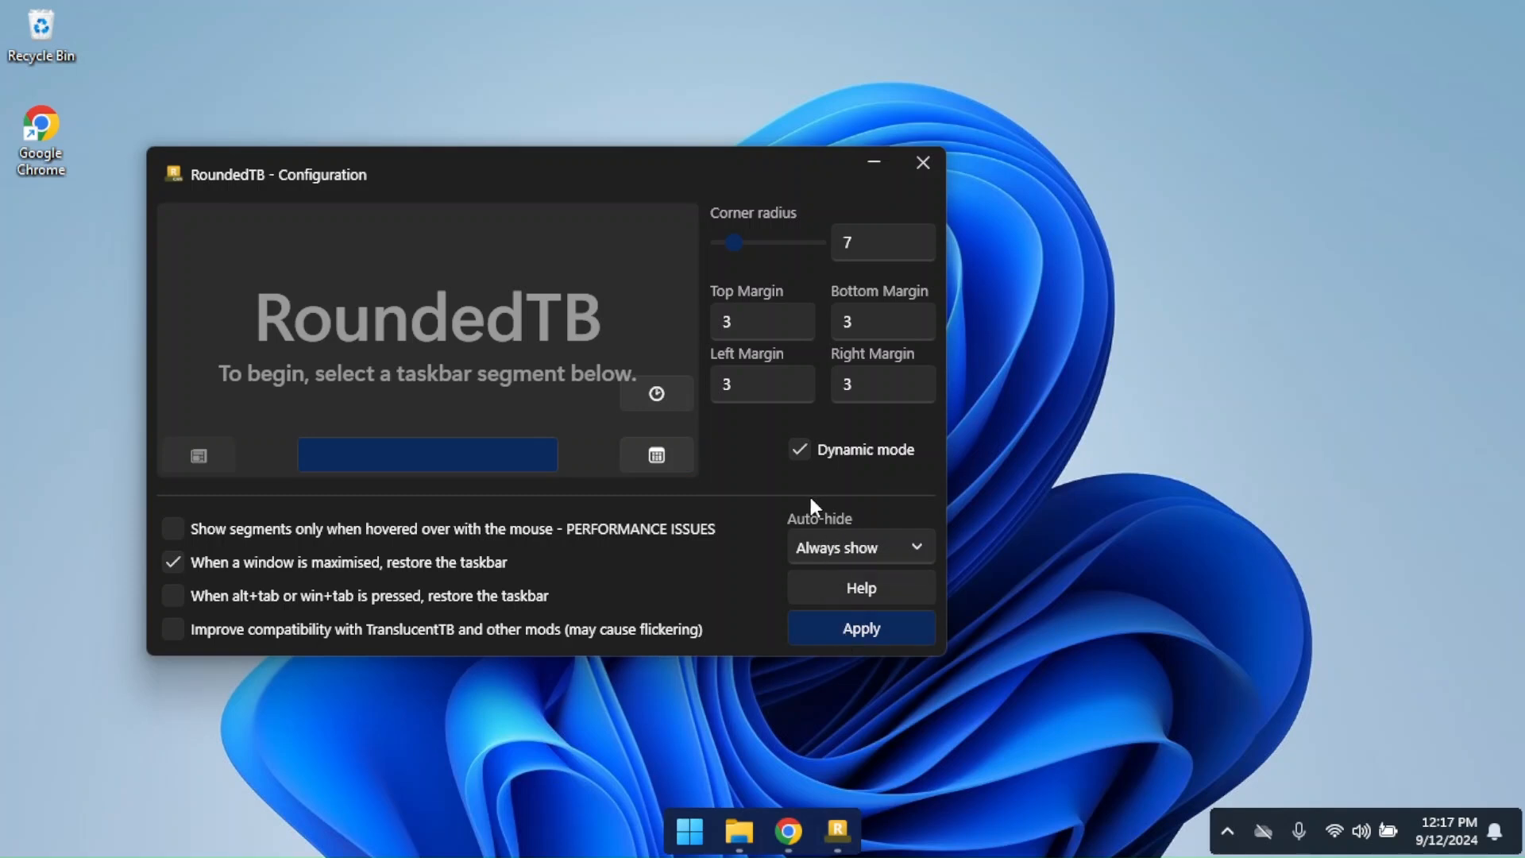
Open the Taskbar page of the desktop's personalization settings in a restored-down Settings window.
right_click(968, 758)
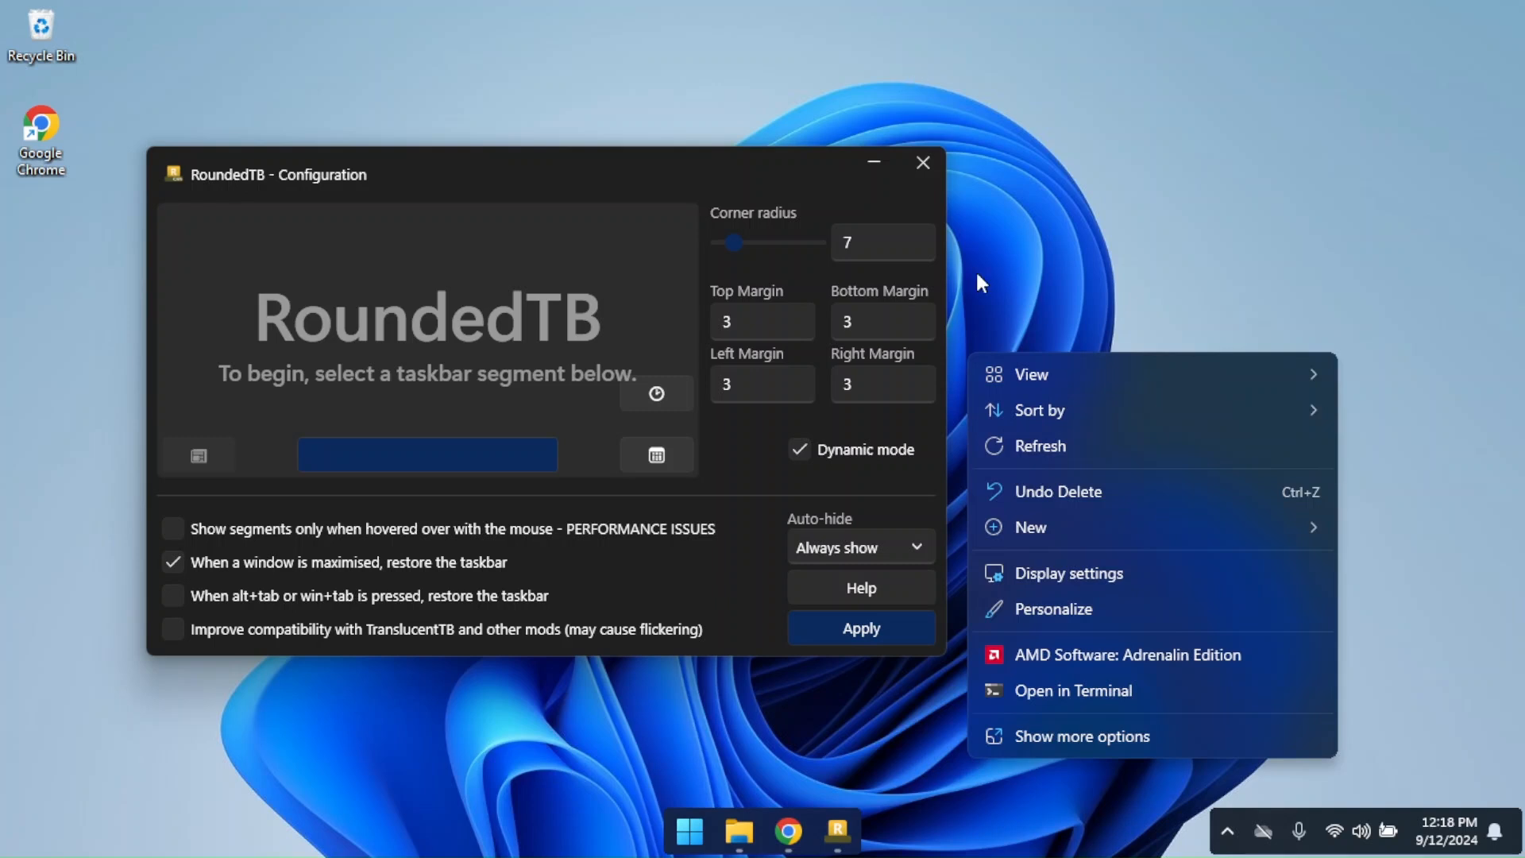
click(1080, 607)
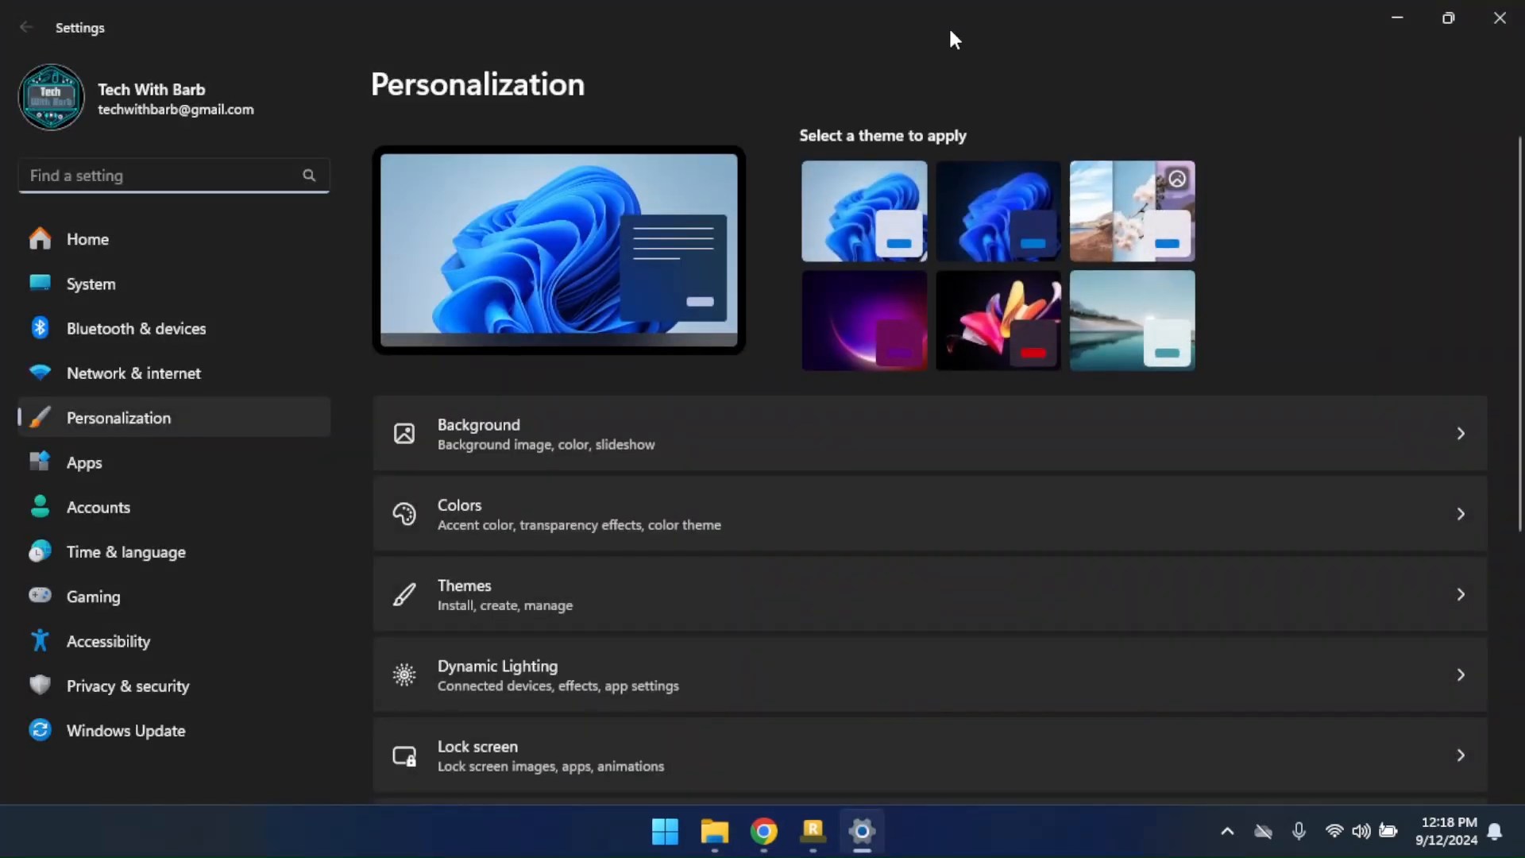
double_click(952, 36)
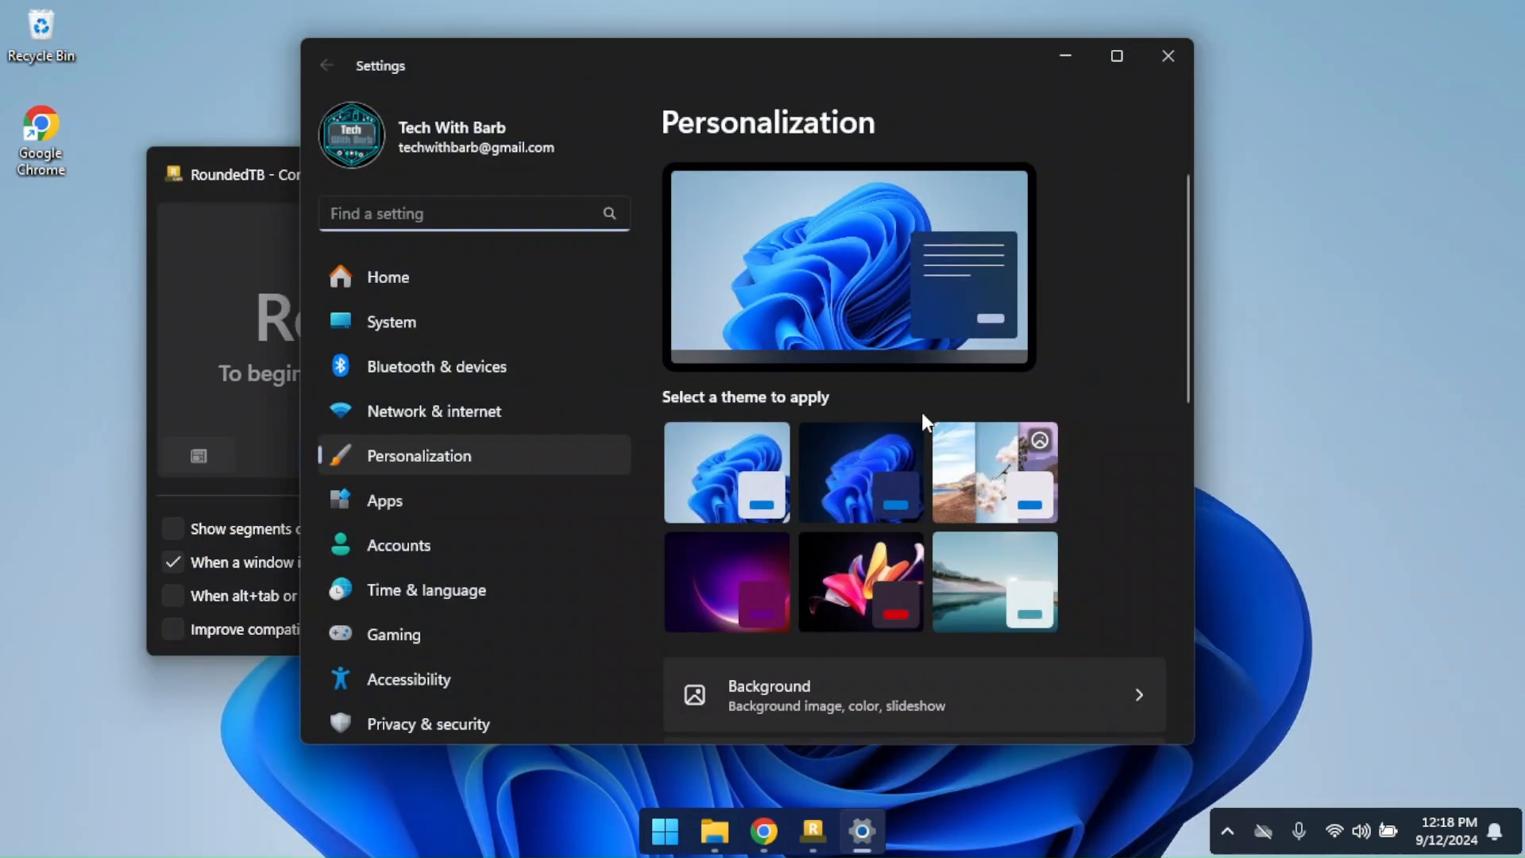
scroll(917, 436, down, 5)
scroll(874, 503, down, 2)
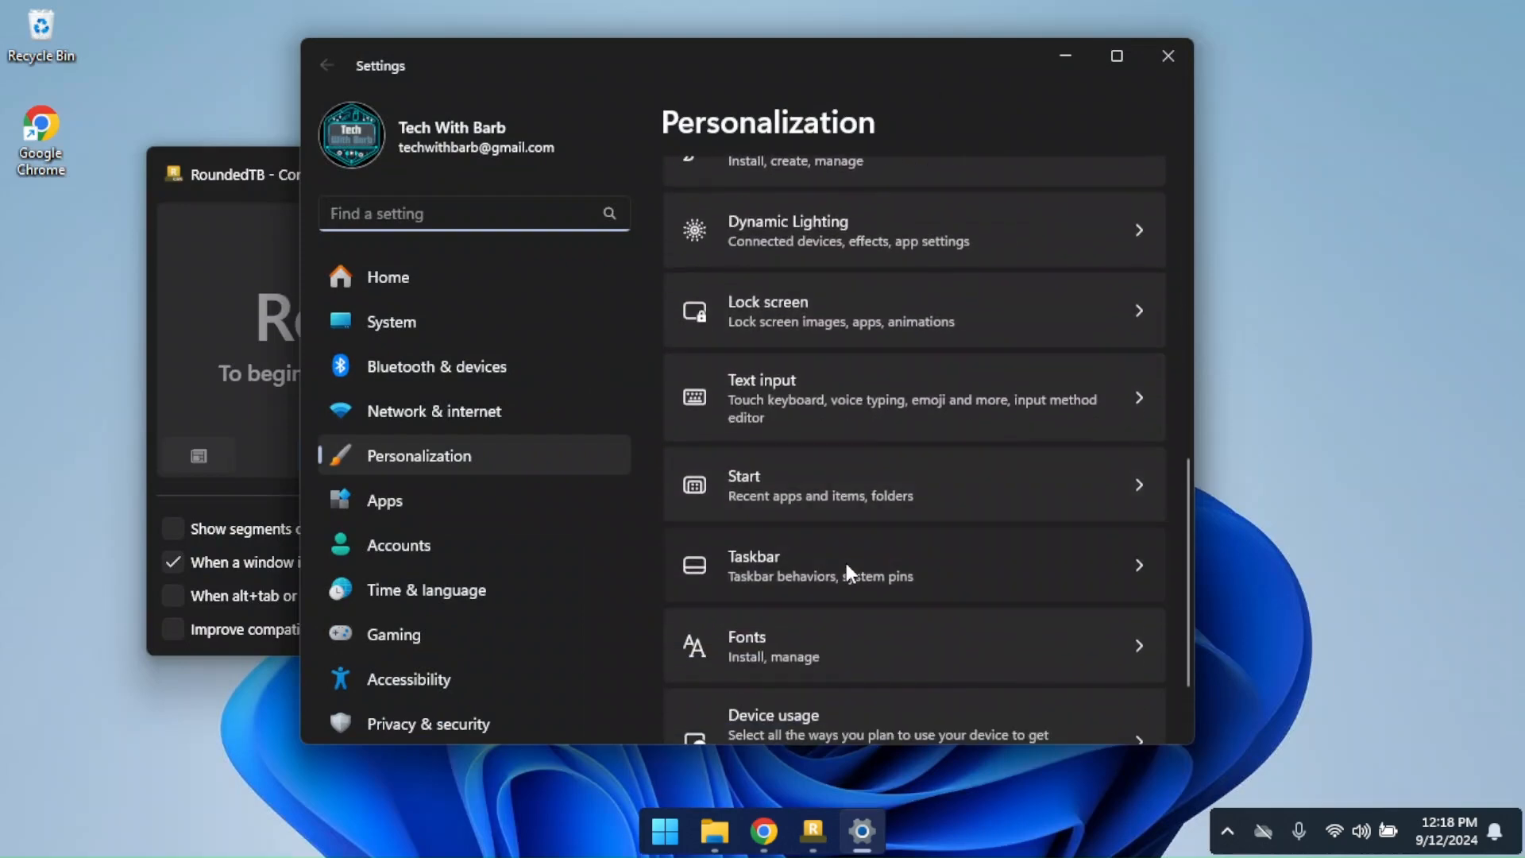
click(846, 564)
scroll(866, 540, down, 5)
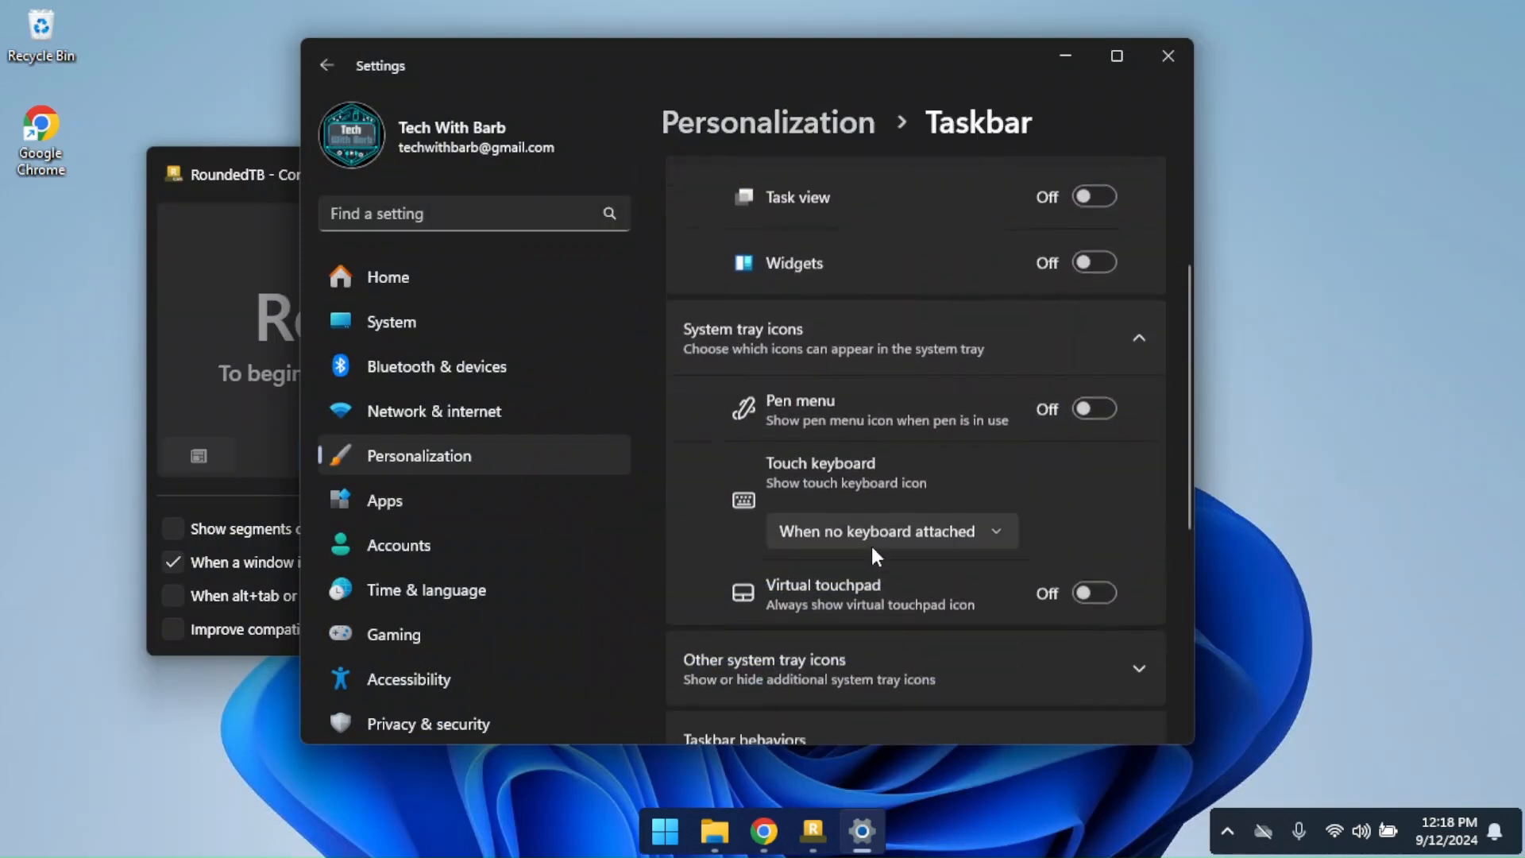
Expand the taskbar behaviors and set the taskbar alignment to Left.
click(1009, 504)
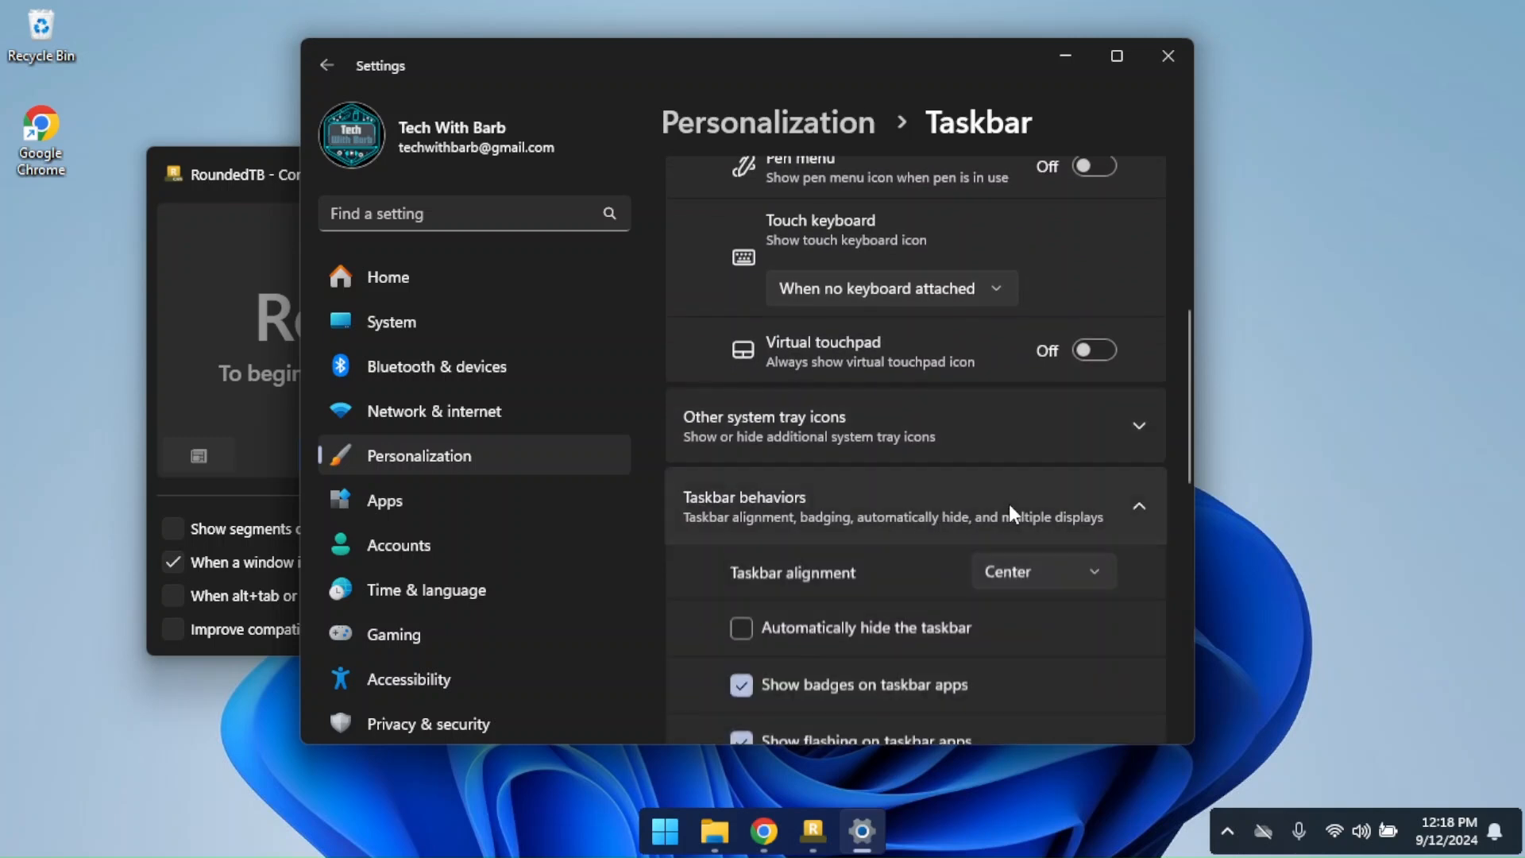
scroll(1012, 515, down, 2)
click(1031, 484)
click(1026, 437)
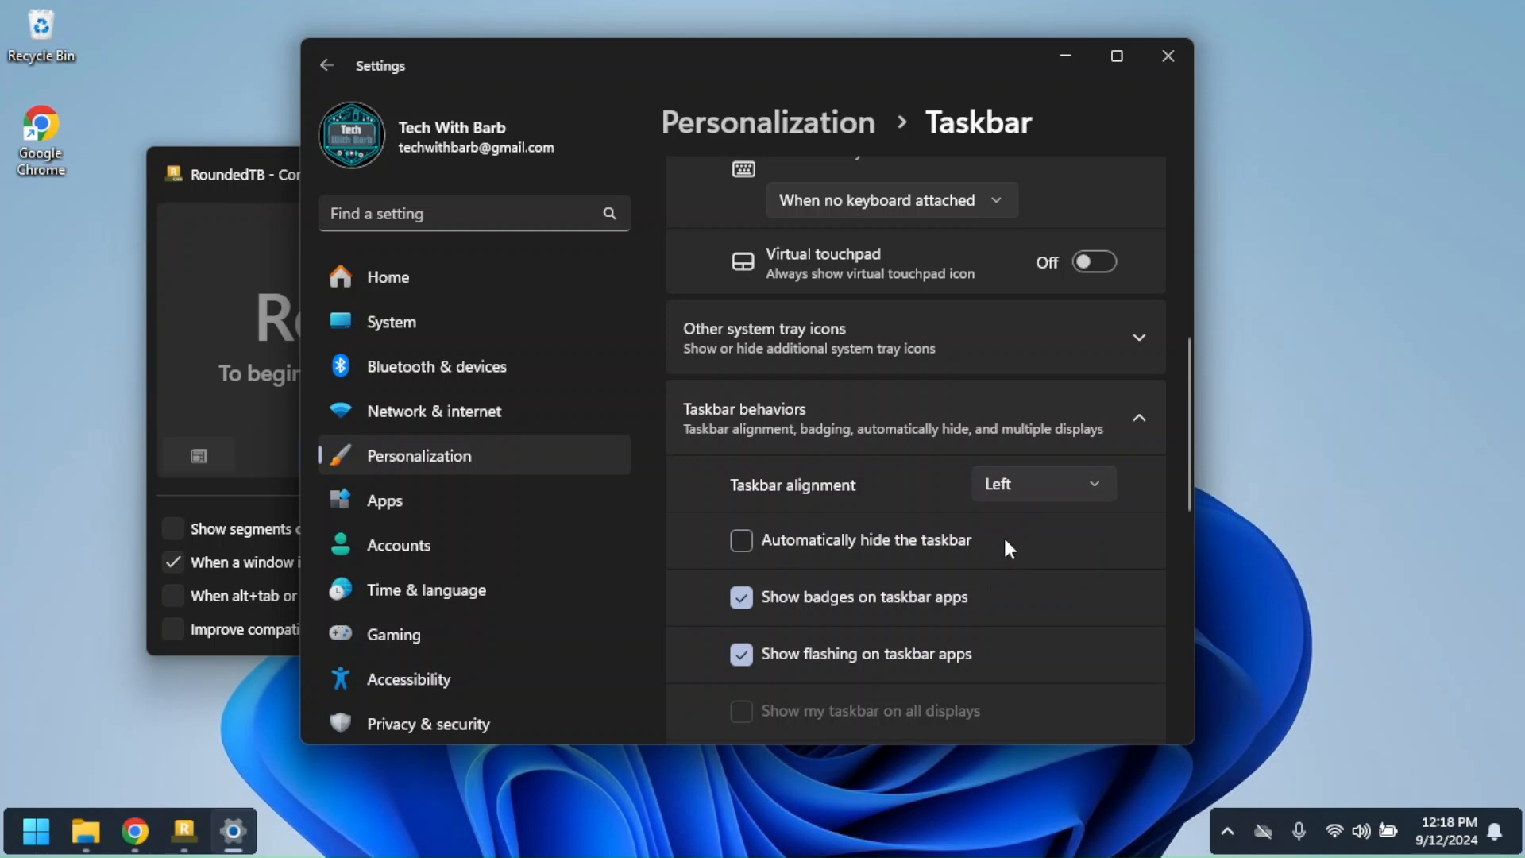
Set the taskbar alignment back to Center, look over the remaining taskbar behaviors, and close Settings.
click(1025, 479)
click(1028, 526)
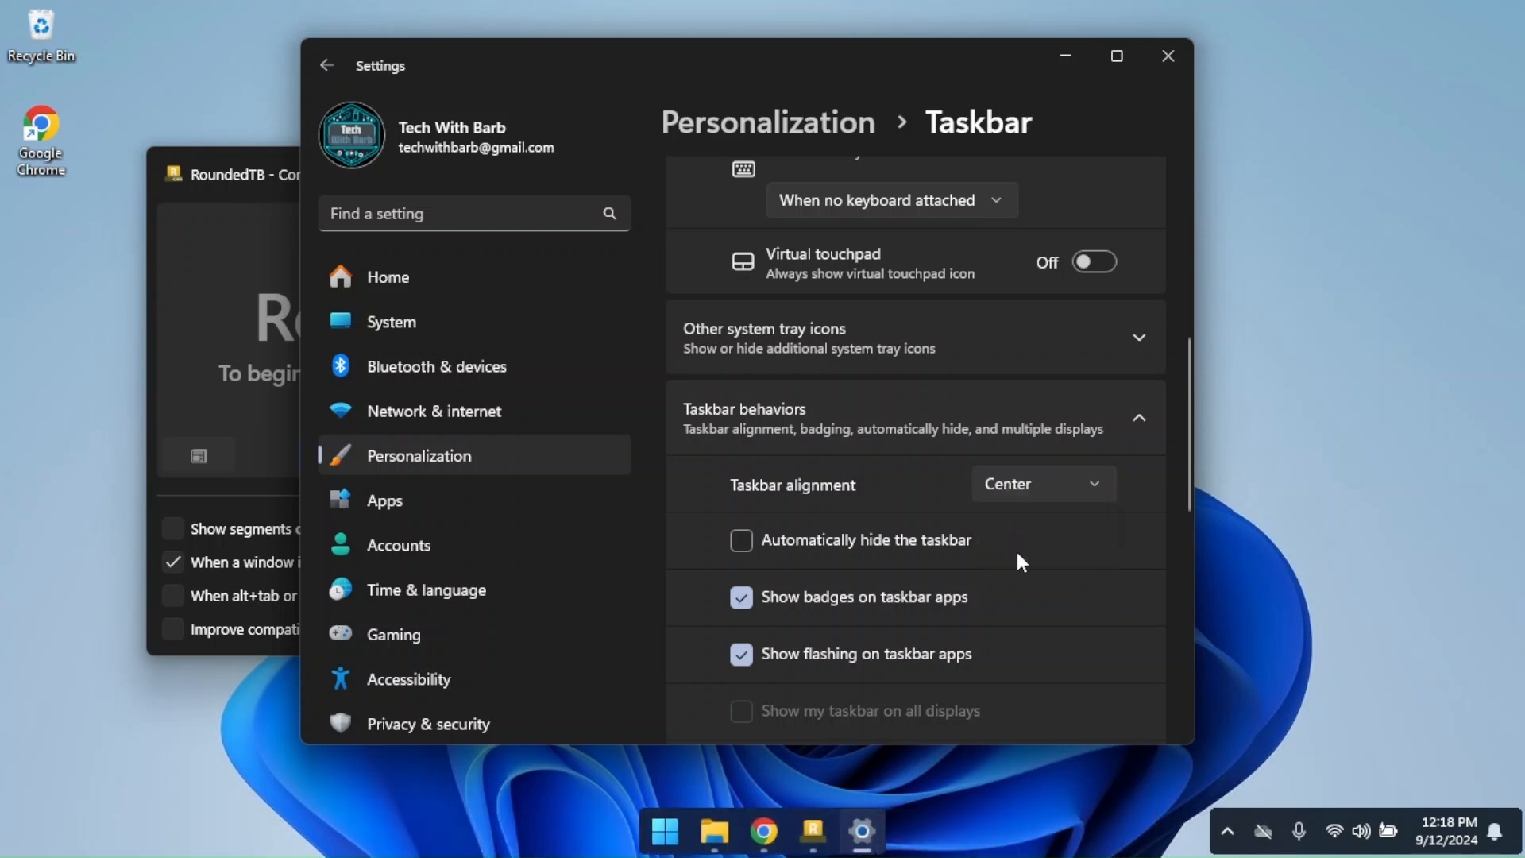
scroll(1016, 548, down, 5)
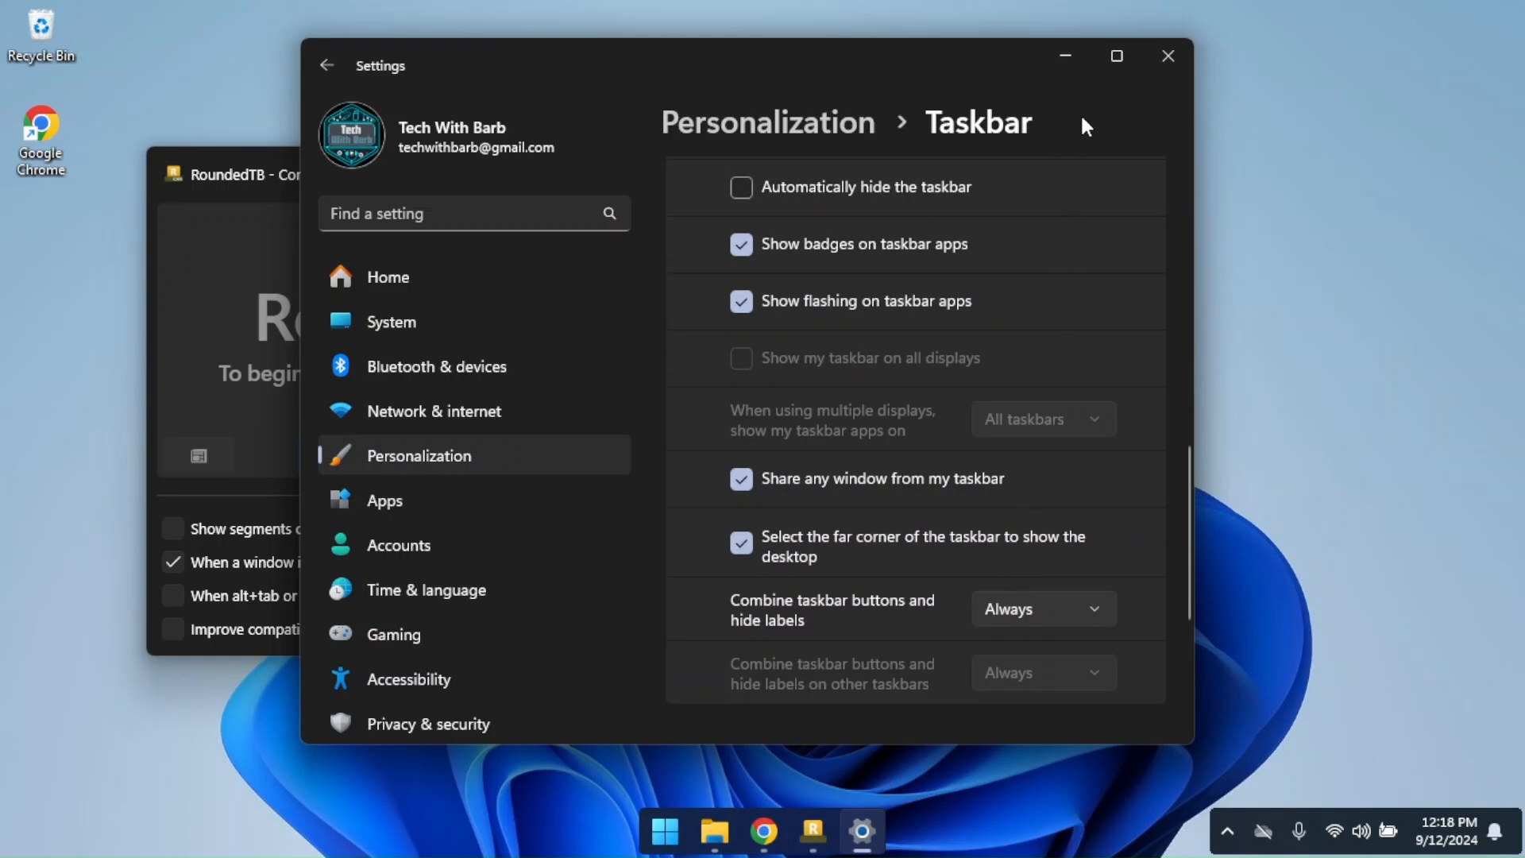
click(1168, 56)
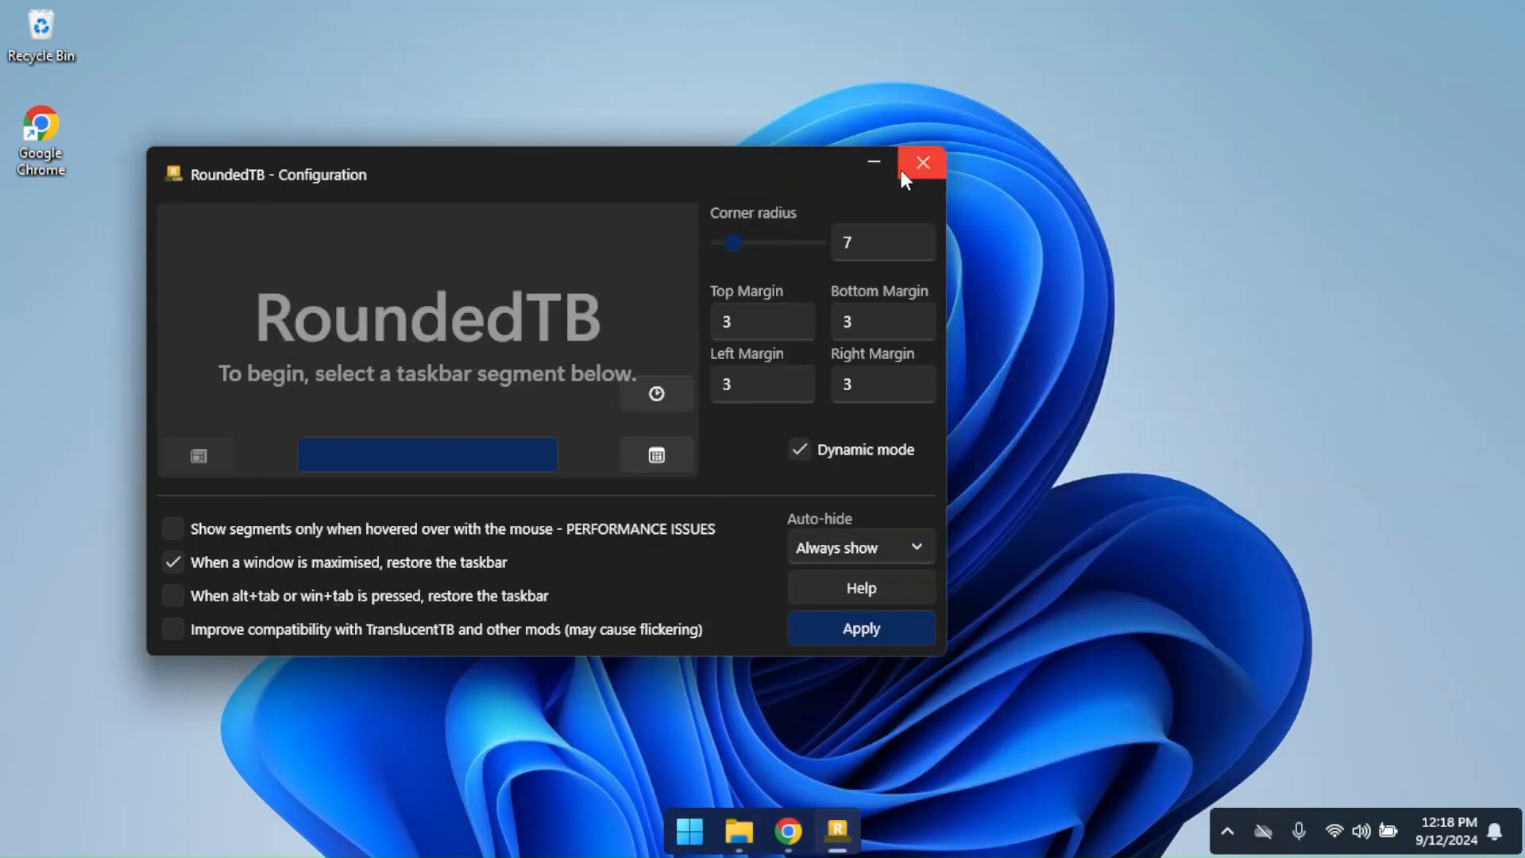
Close the RoundedTB configuration window, and run the RoundedTB application as an administrator from its folder in File Explorer.
click(922, 163)
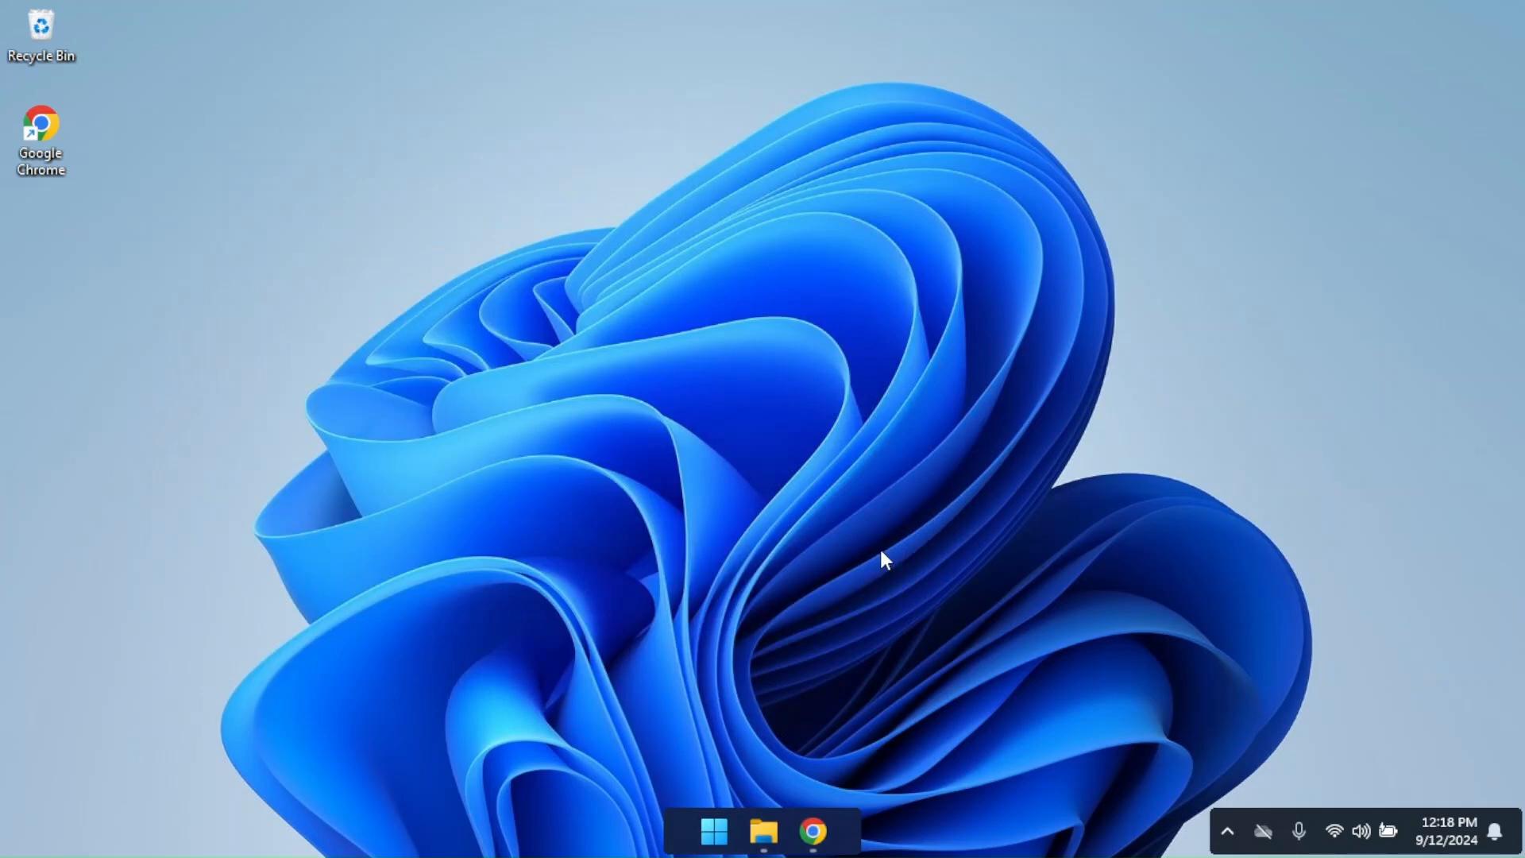
click(704, 842)
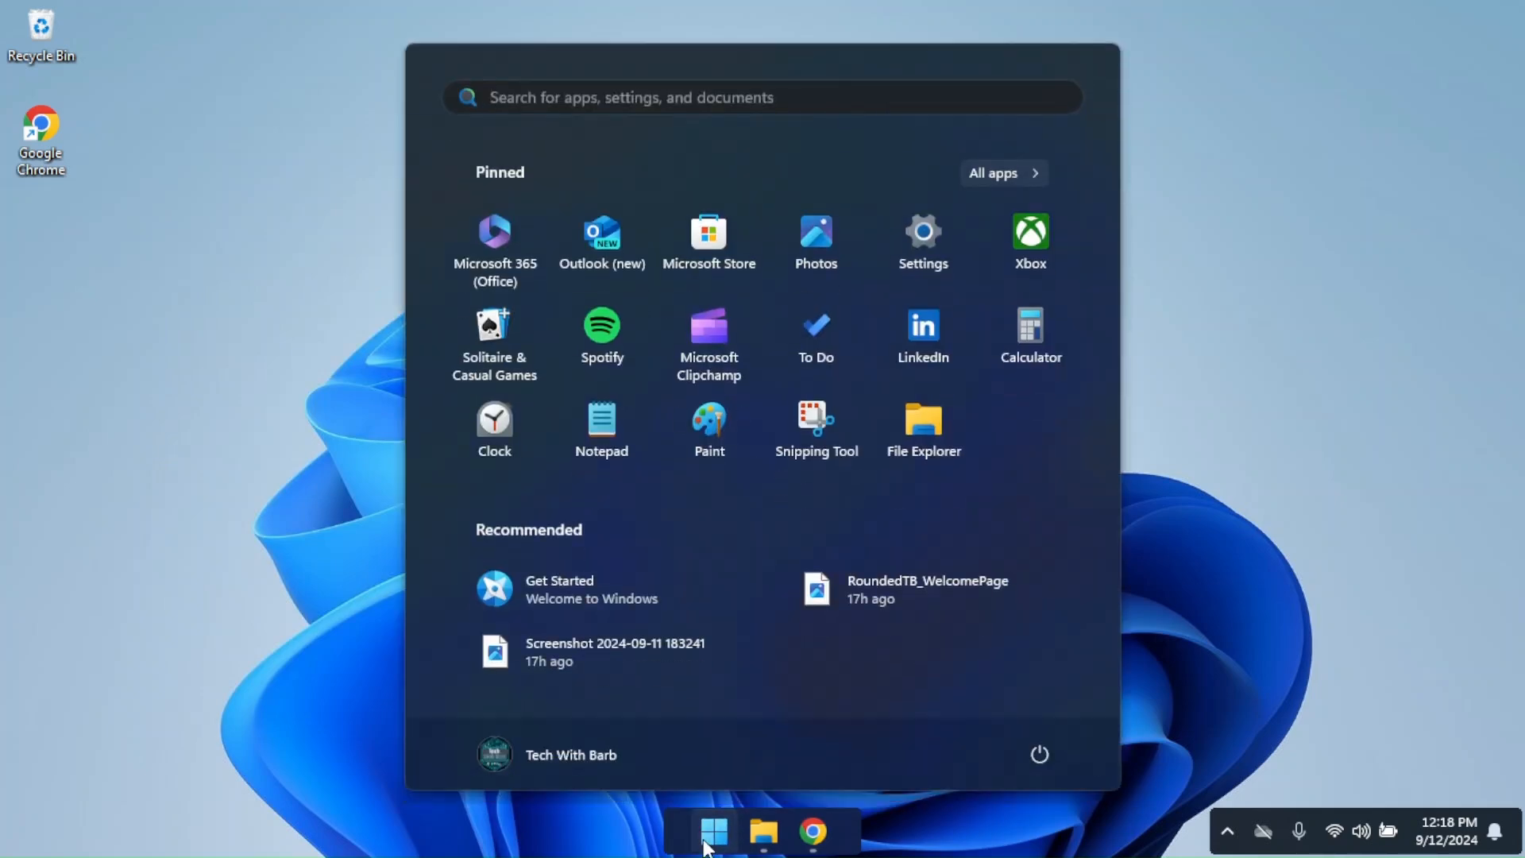
click(763, 831)
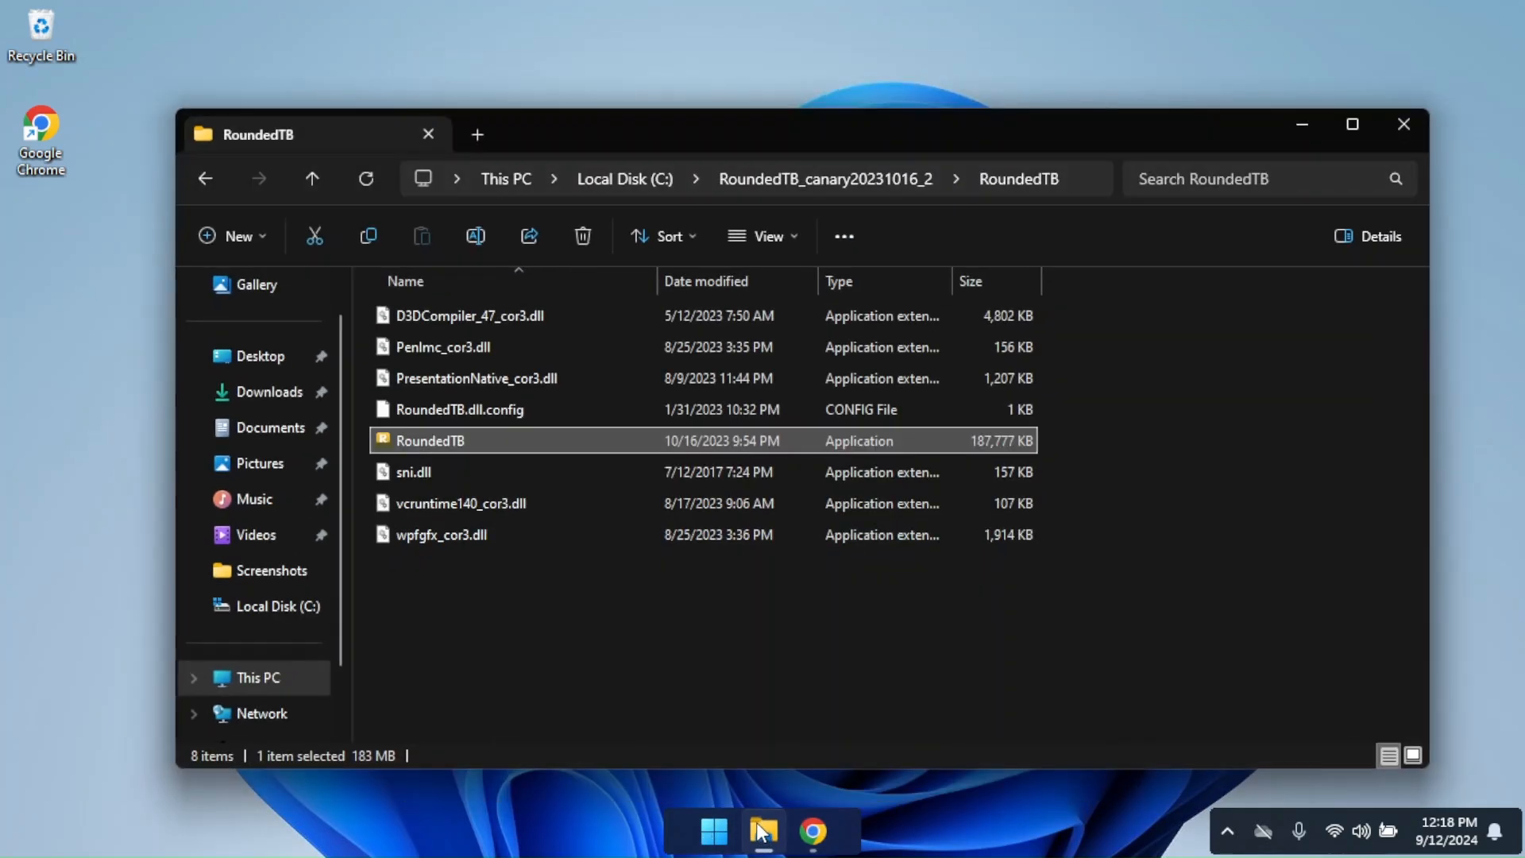
right_click(545, 435)
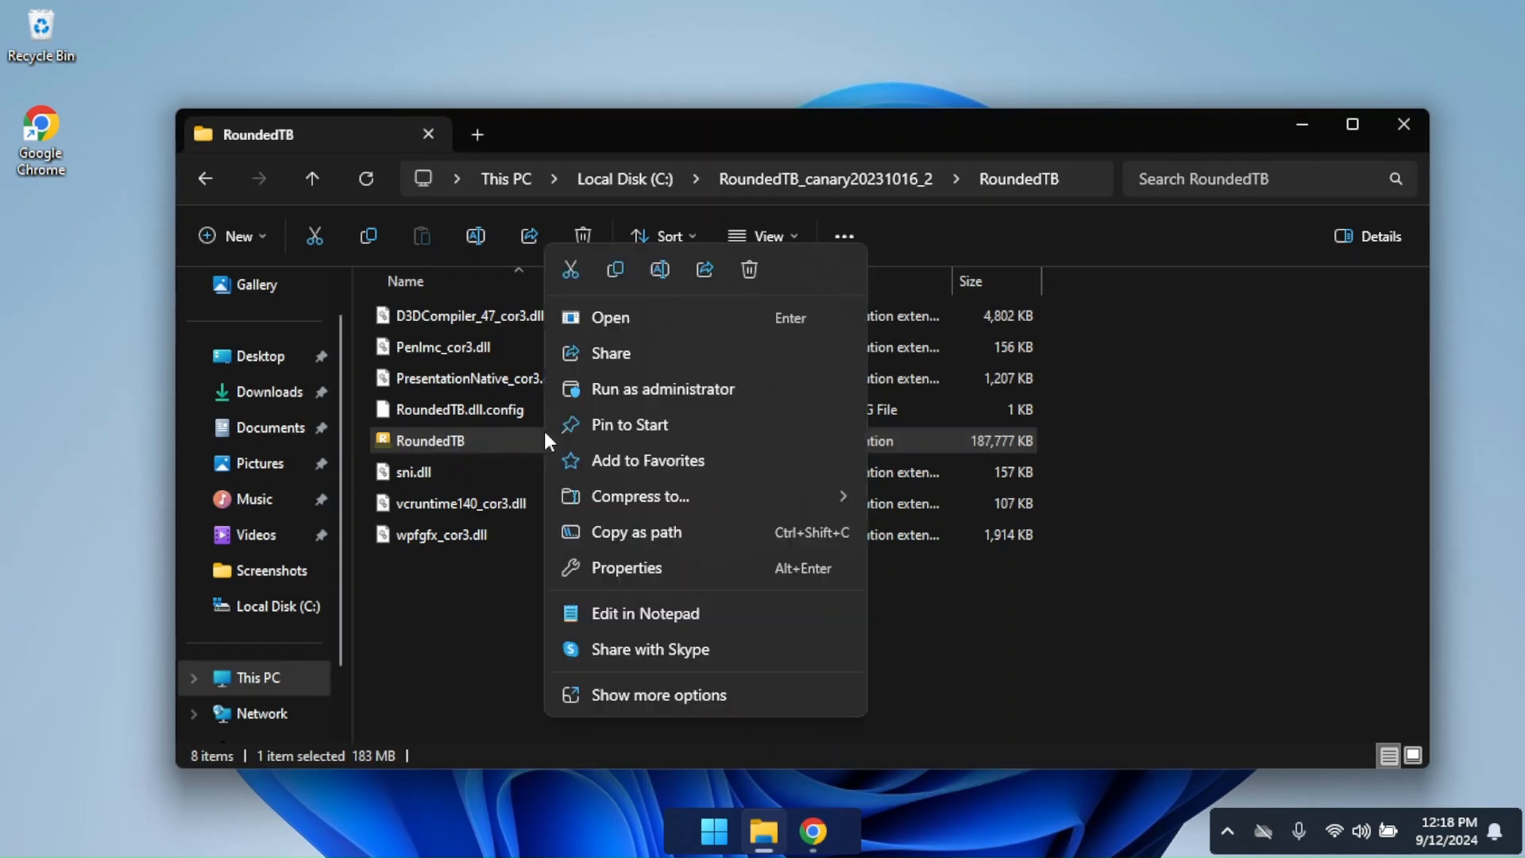
click(645, 389)
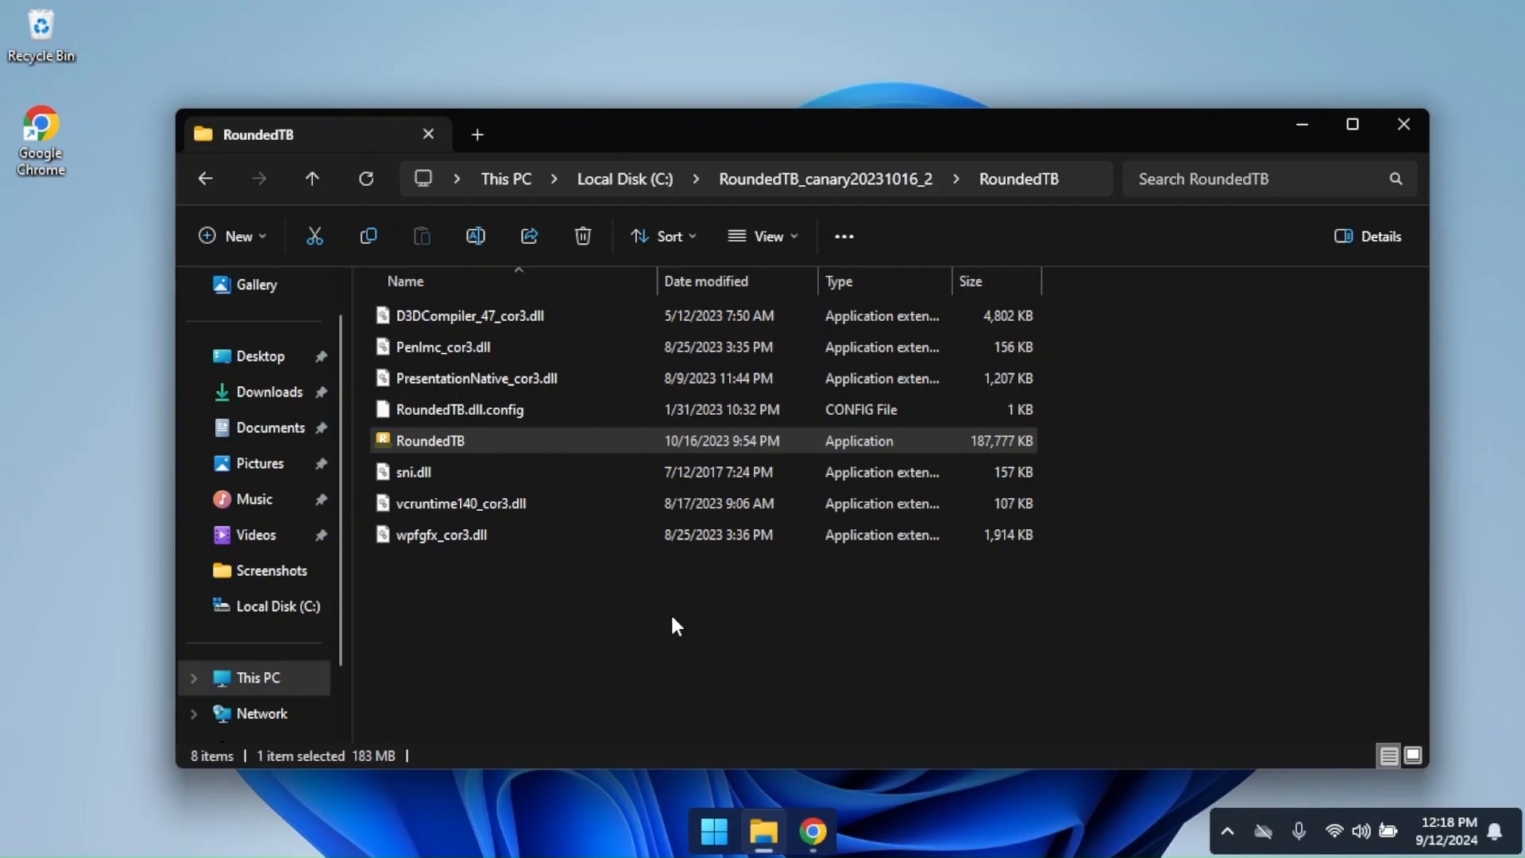
Minimize the File Explorer window and enable Run at startup for RoundedTB from its notification area icon.
click(1305, 125)
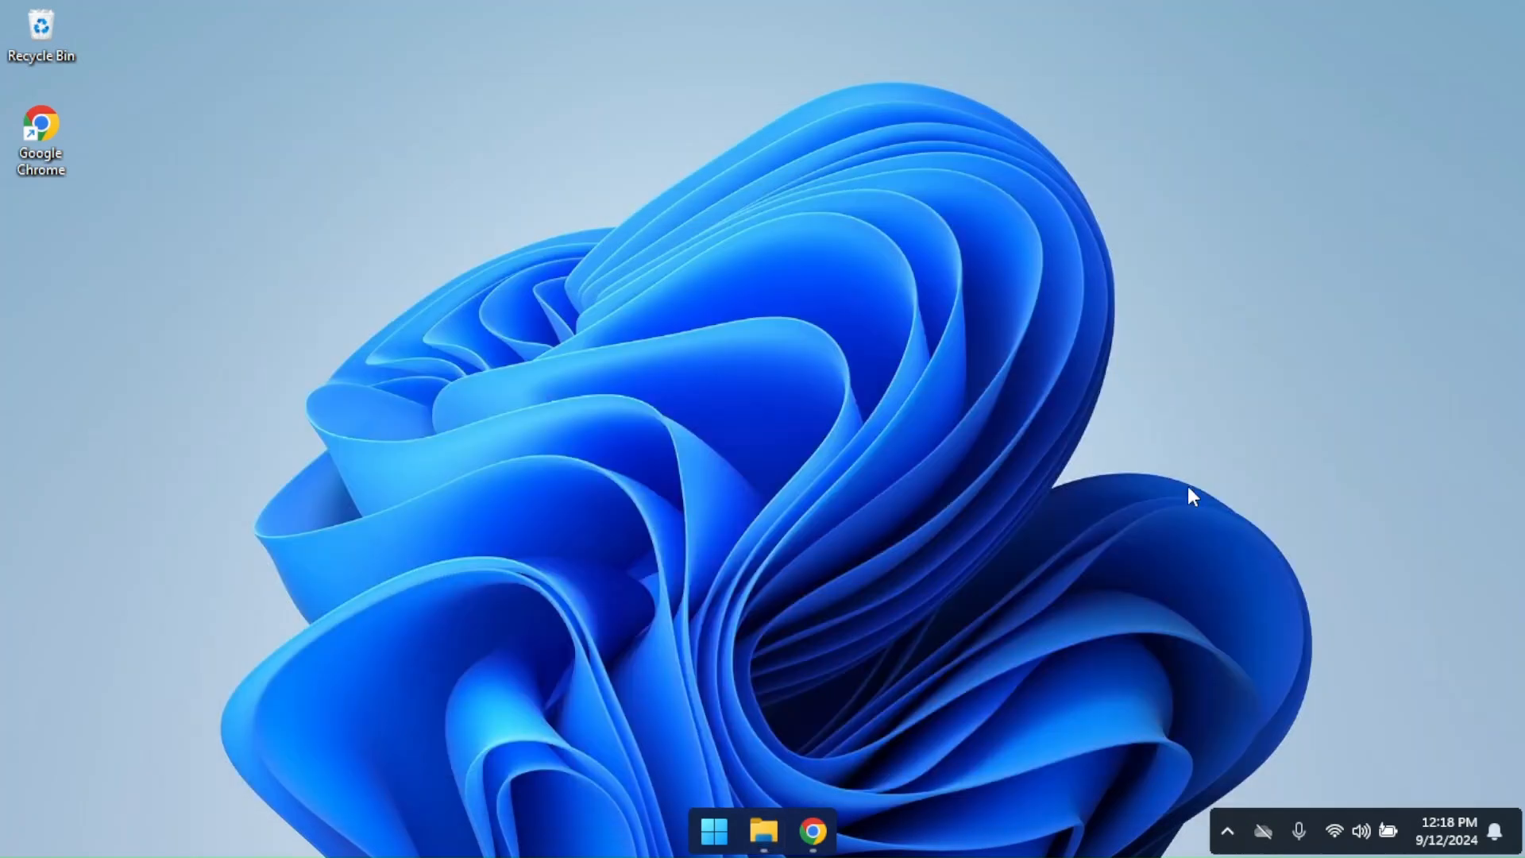
click(1227, 830)
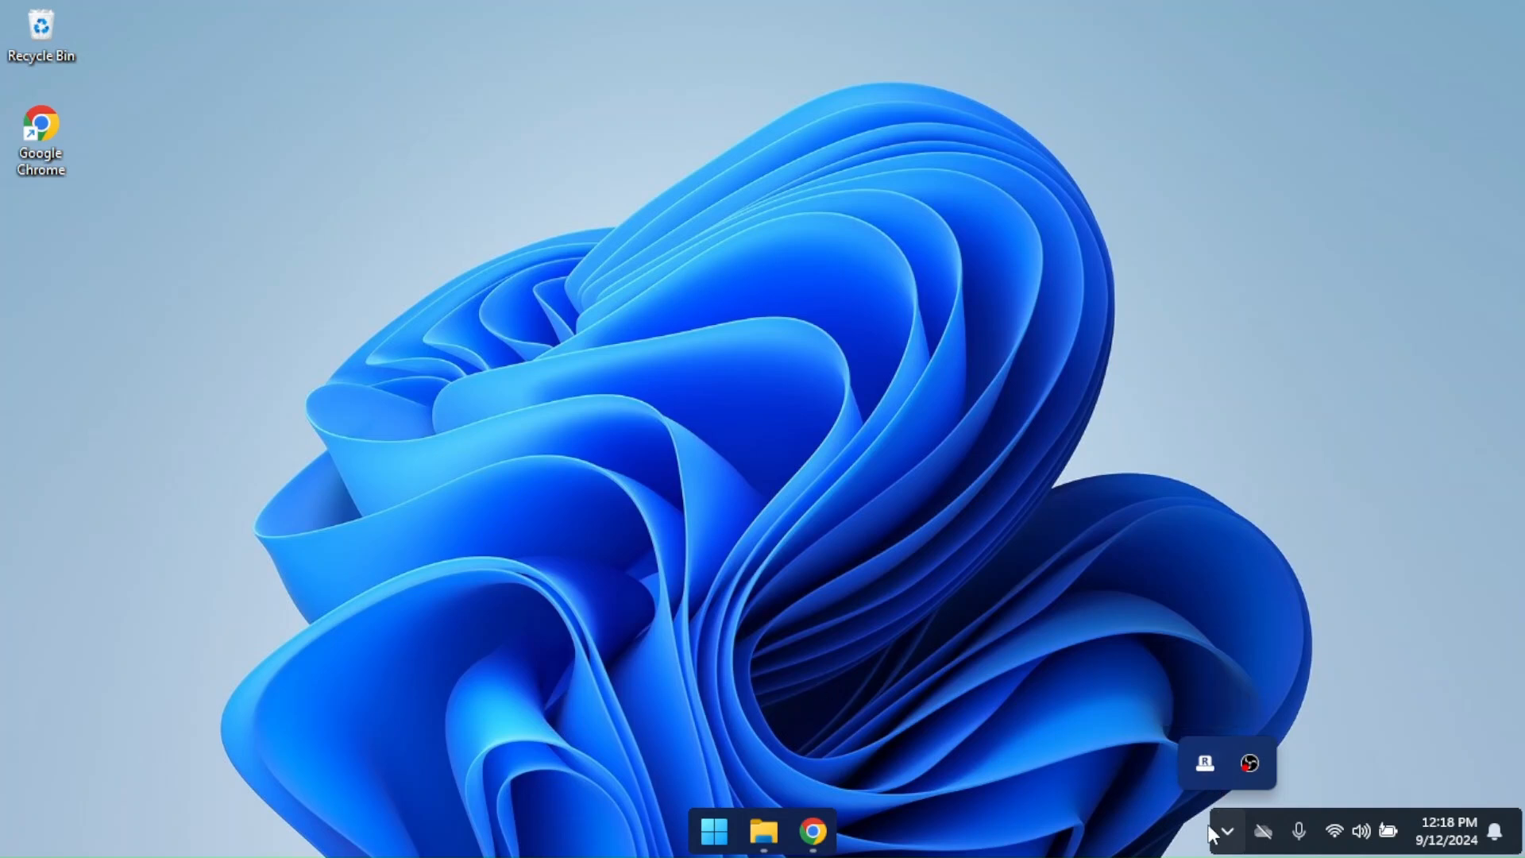
right_click(1205, 766)
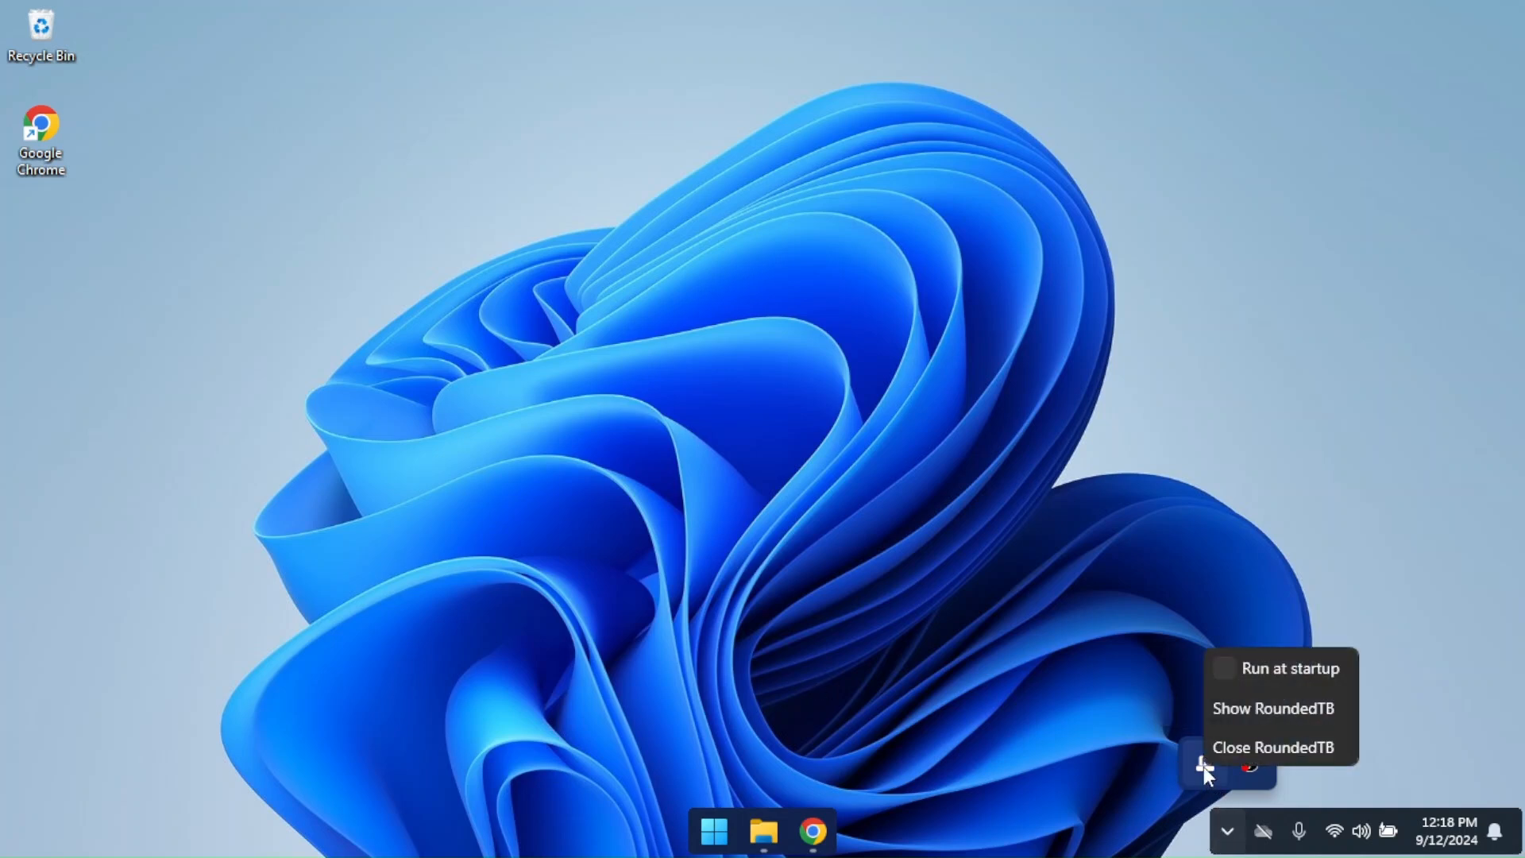
click(1224, 681)
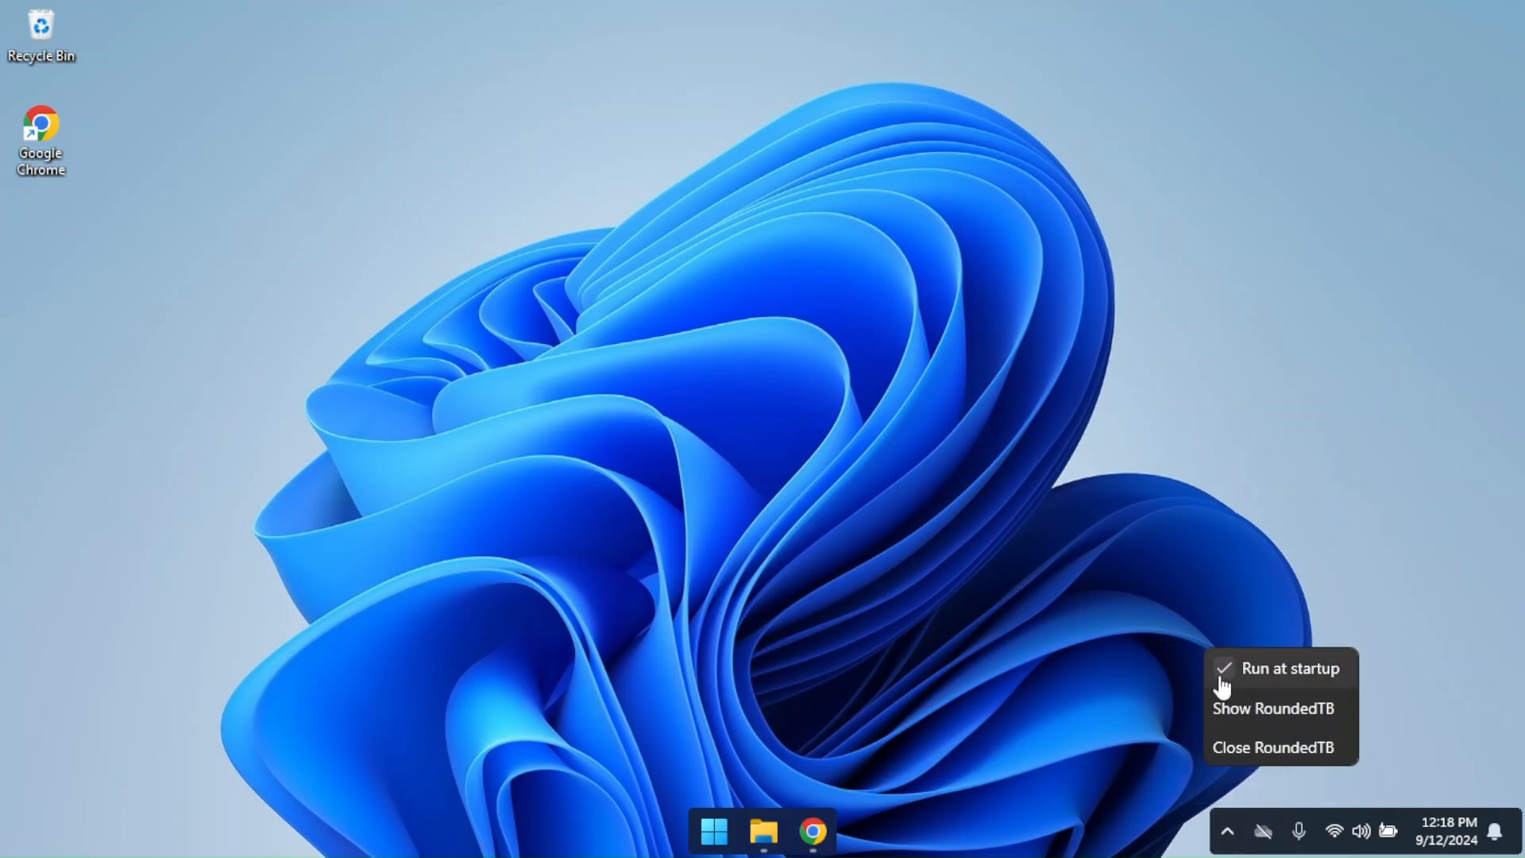
click(1149, 729)
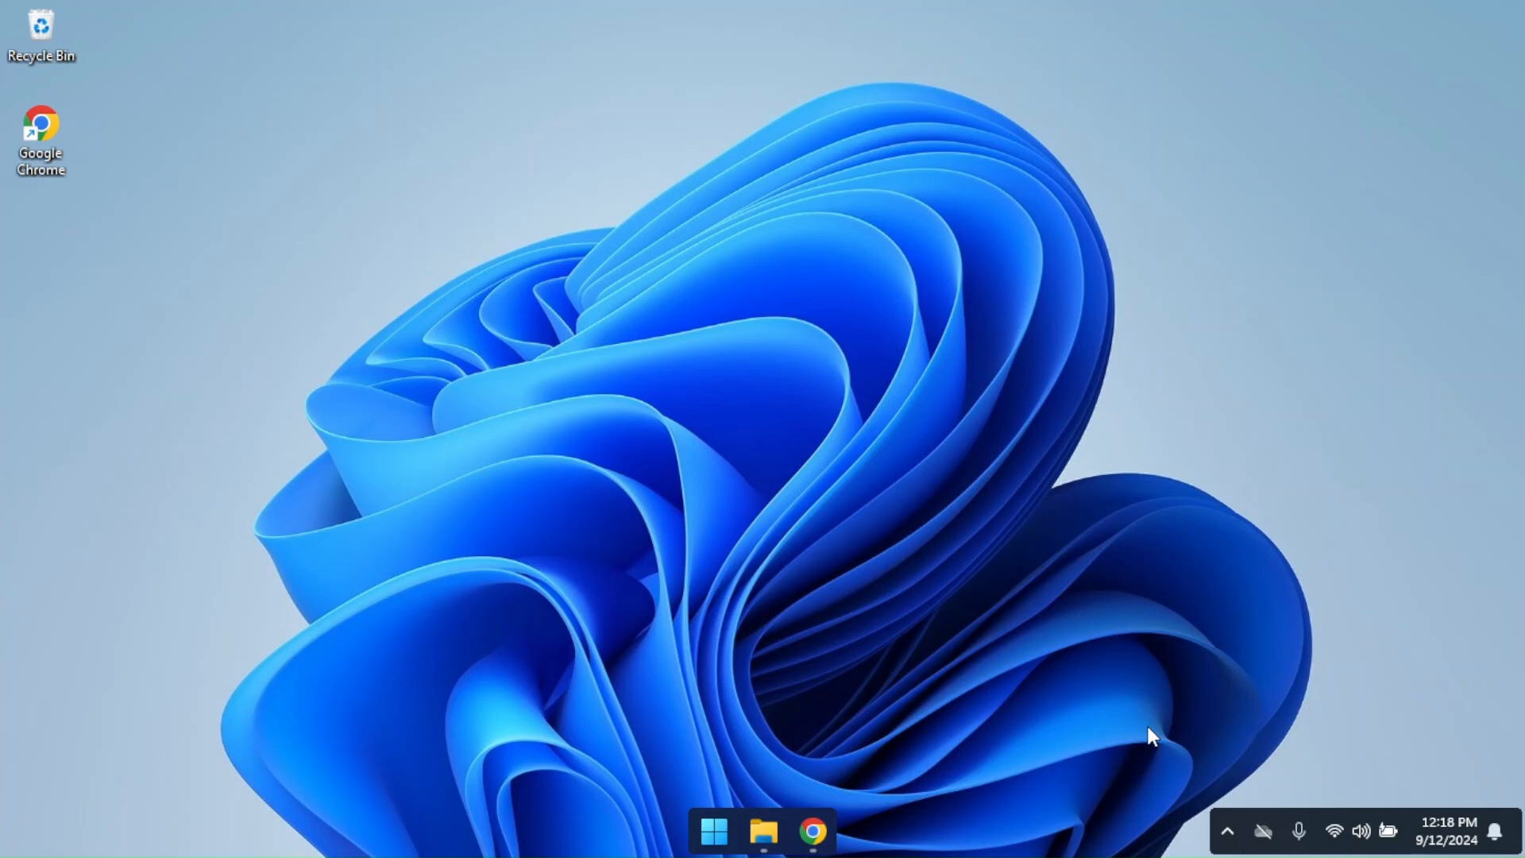
Search Windows for "task" and open Task Scheduler.
key(super)
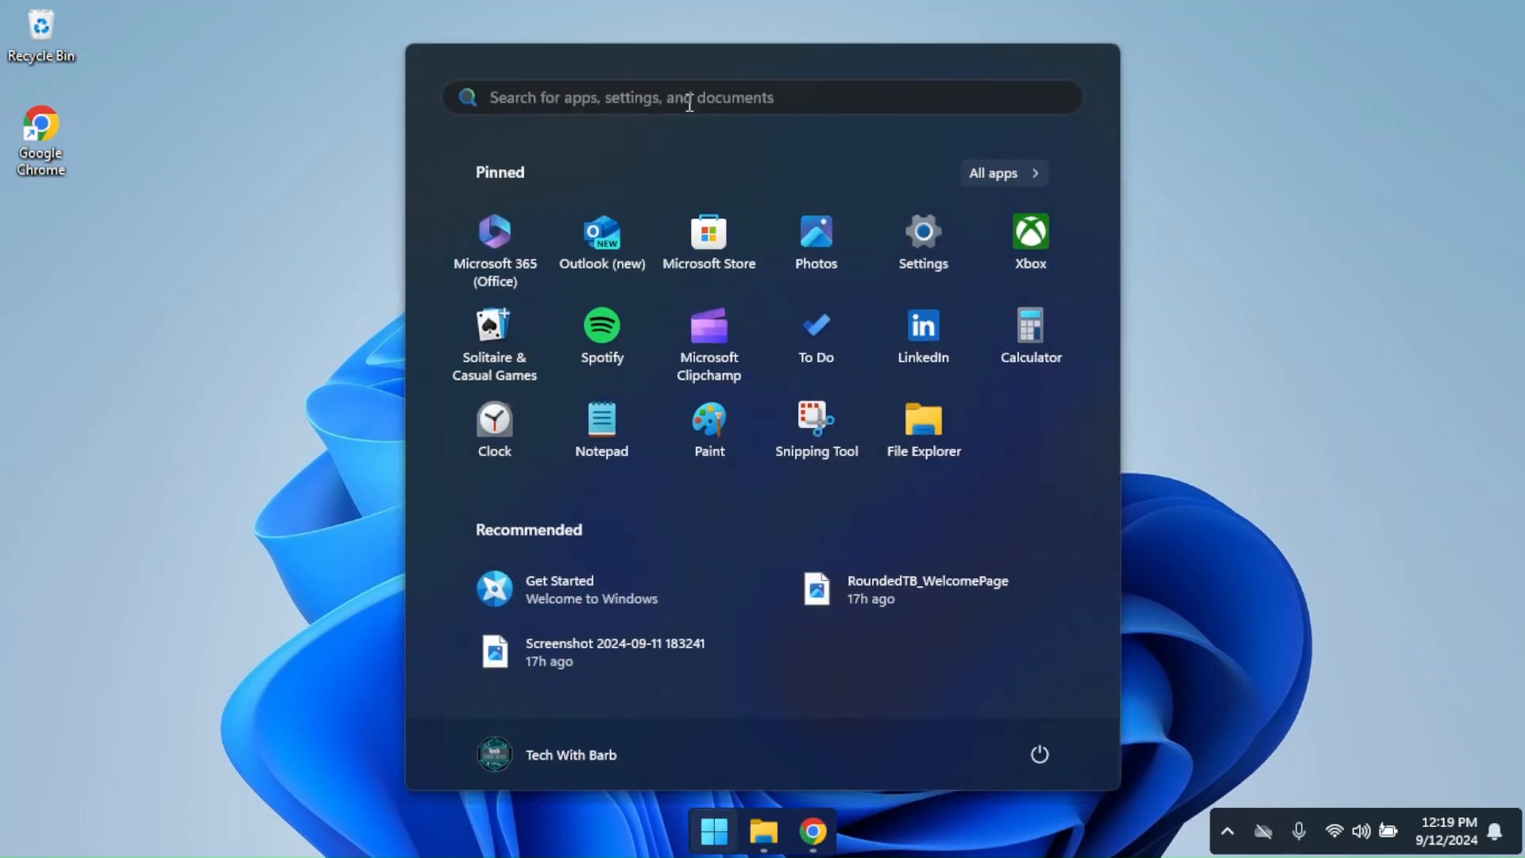
click(683, 97)
text(settings)
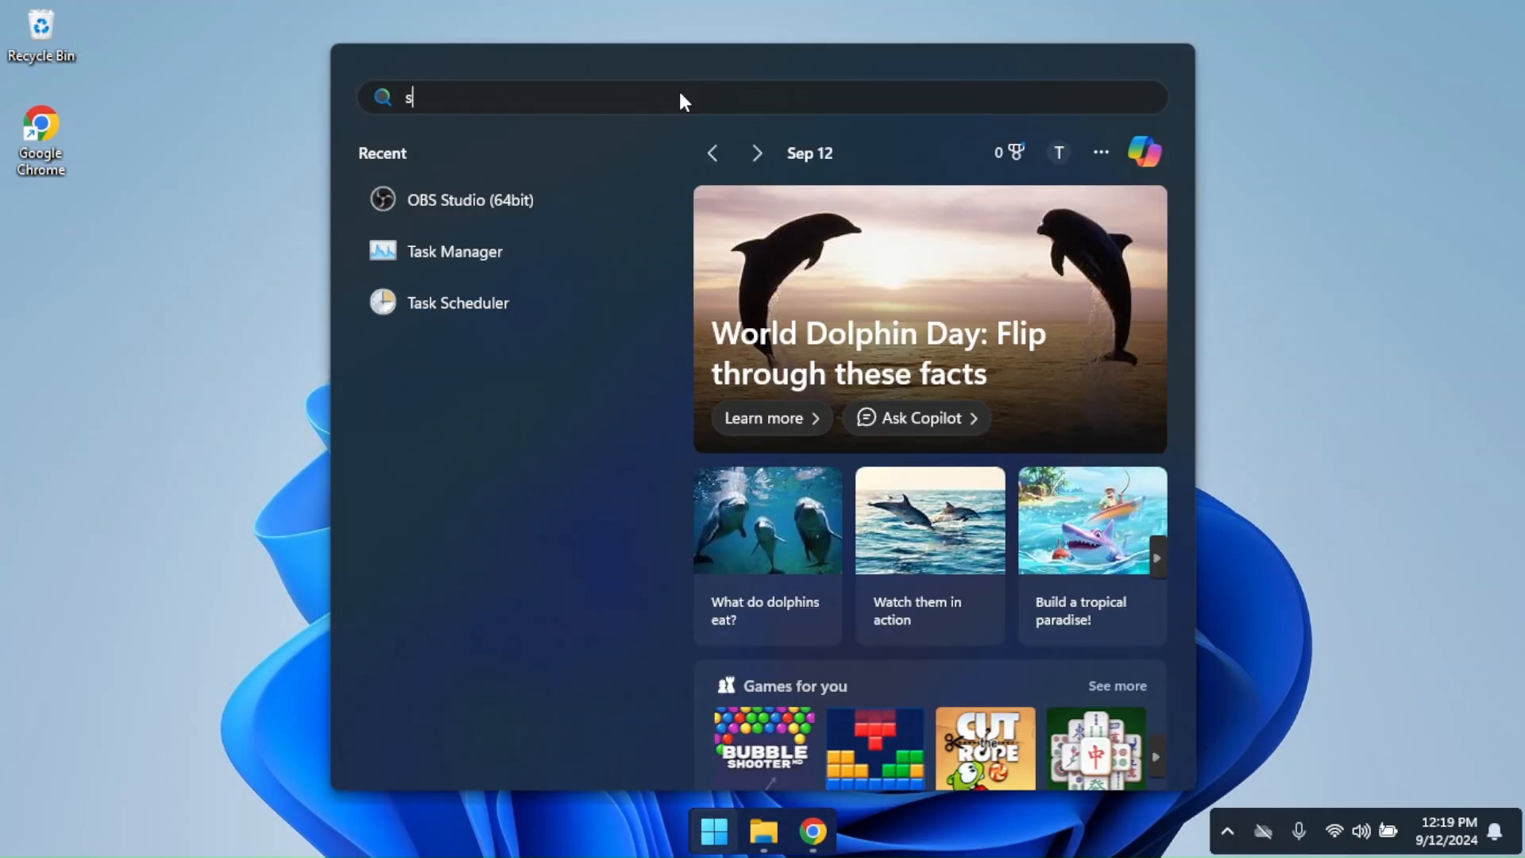
key(ctrl+a)
text(task)
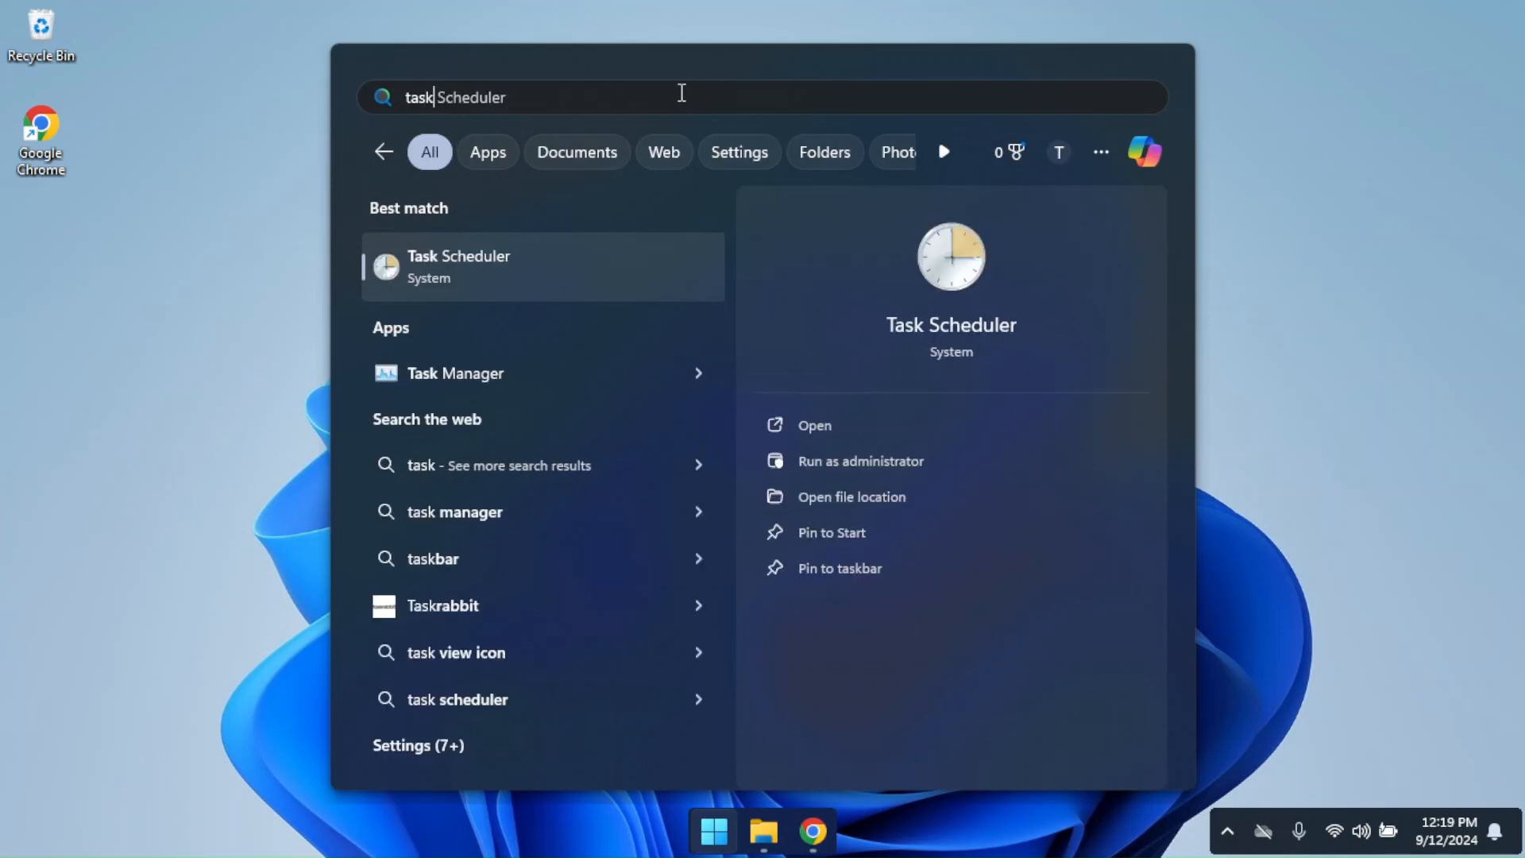
key(Return)
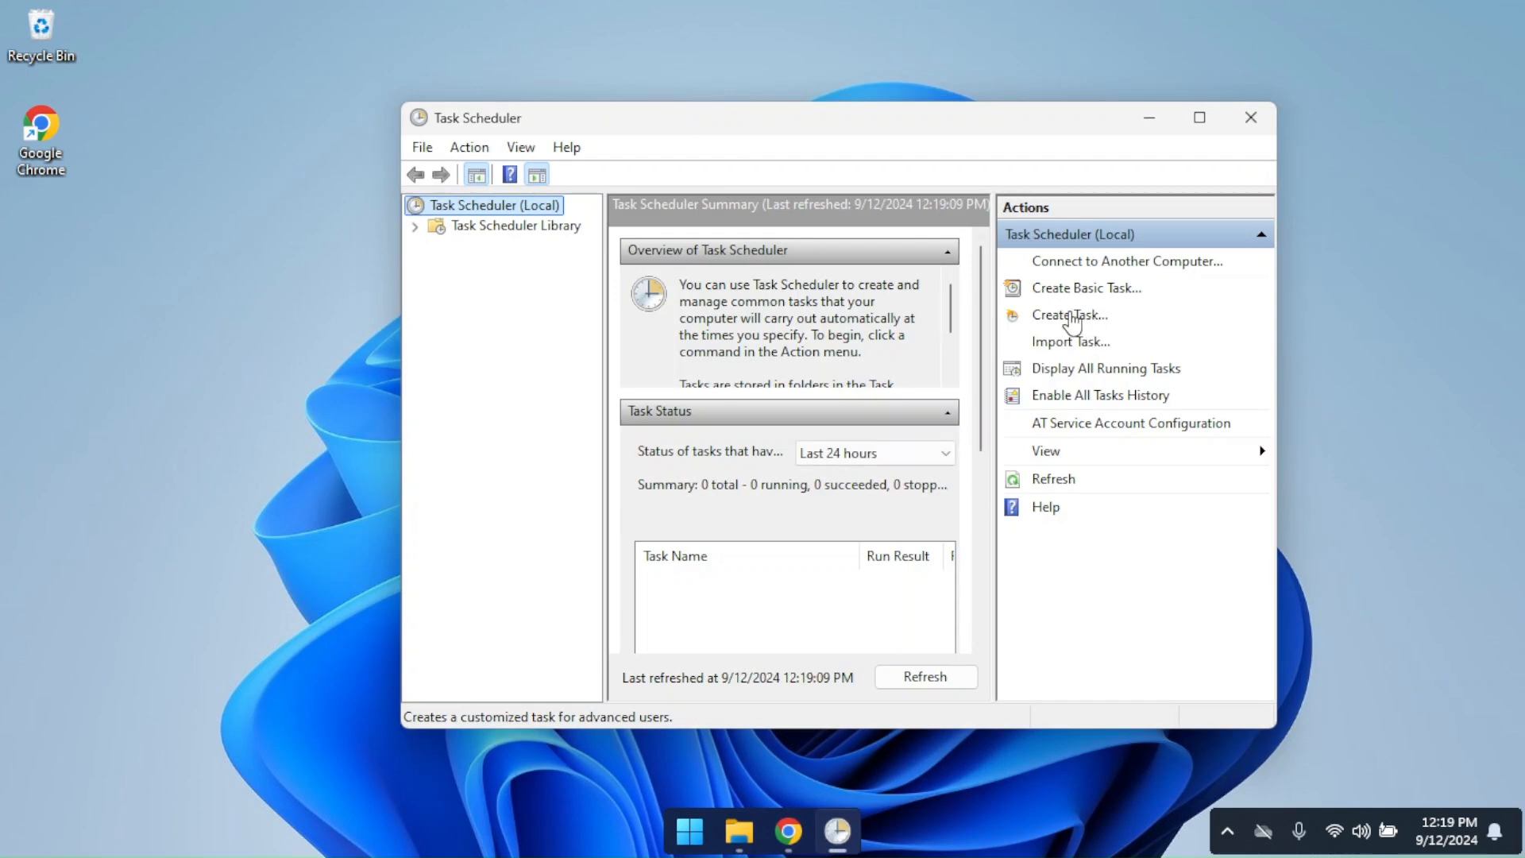
Create a task named RoundedTB that runs with highest privileges, and add an At log on trigger for any user.
click(1078, 320)
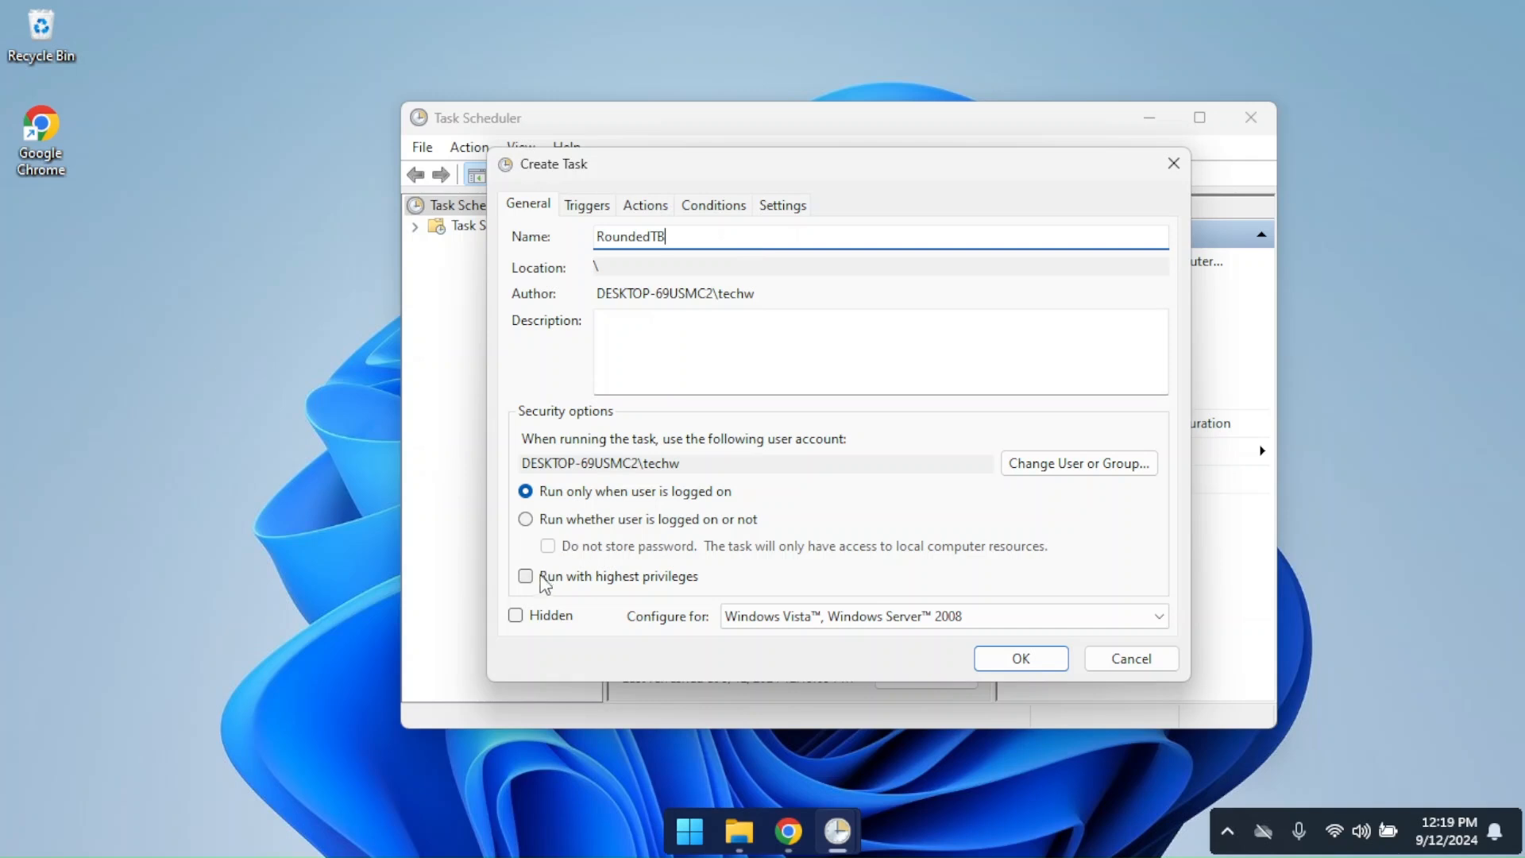
click(526, 578)
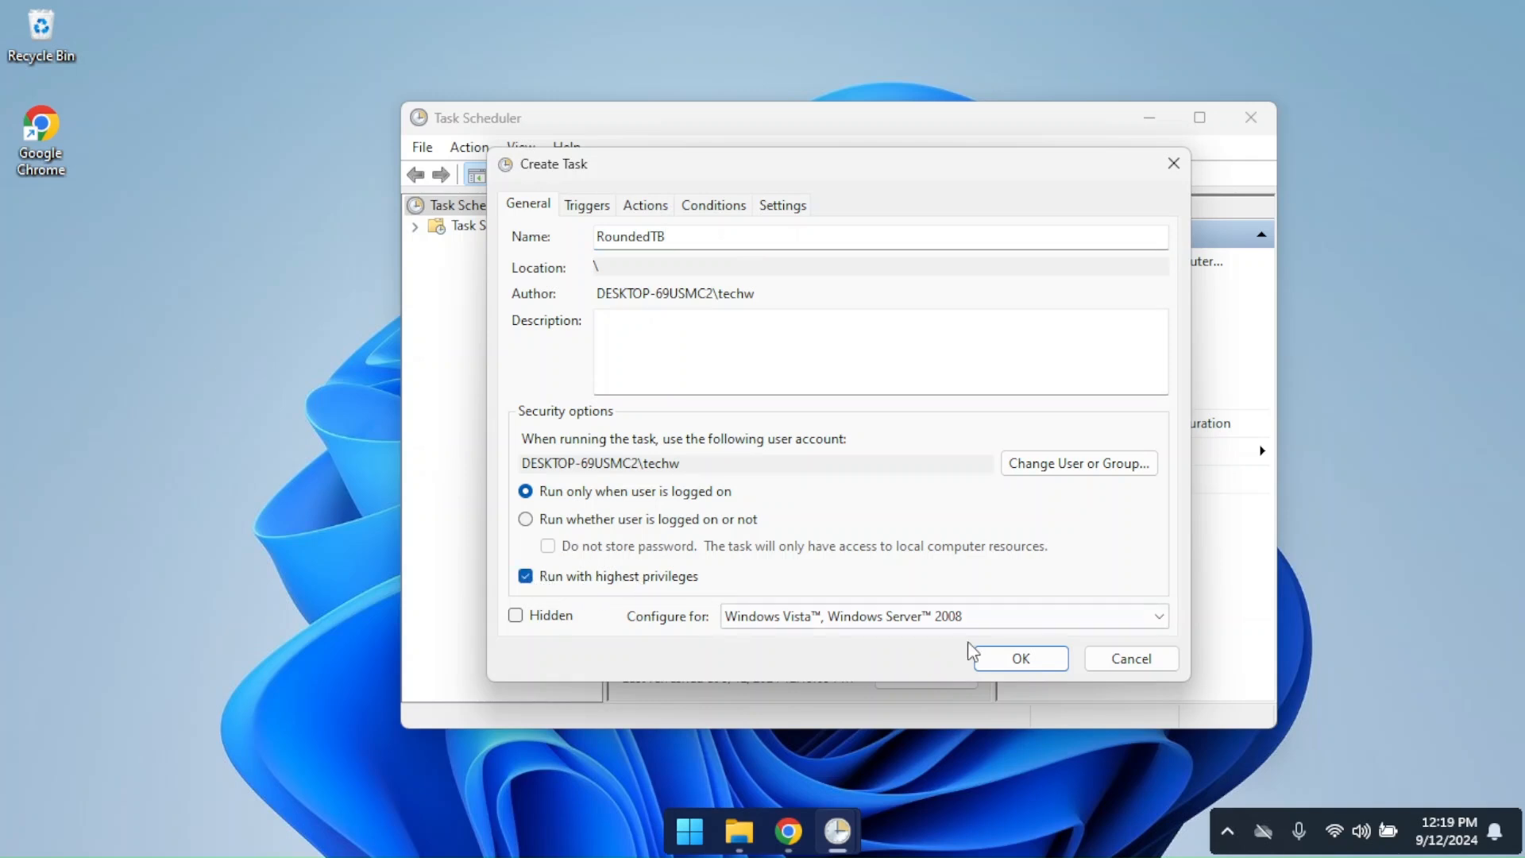
click(587, 208)
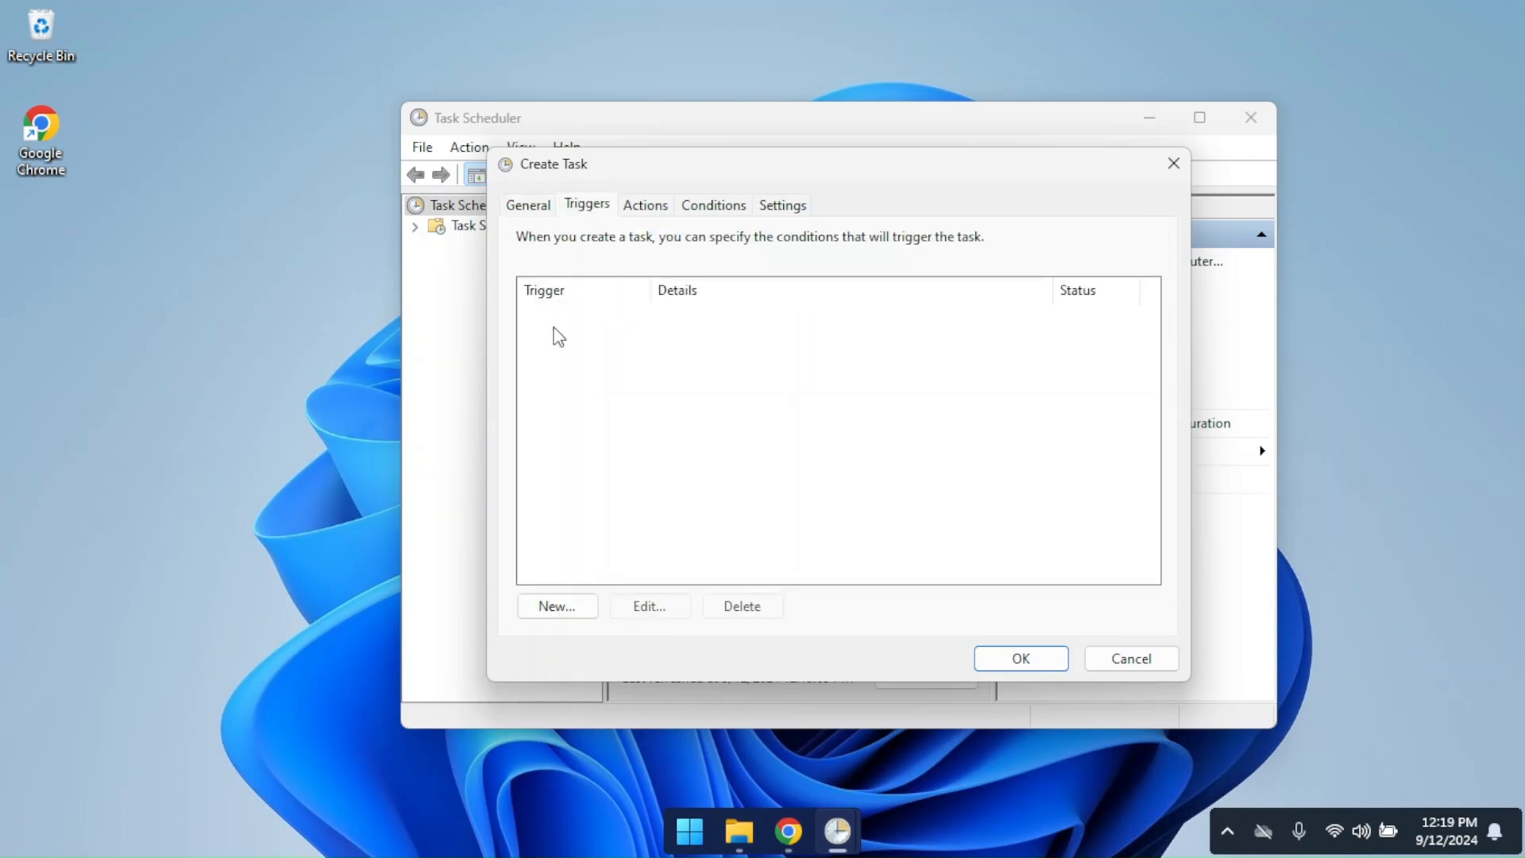
click(564, 616)
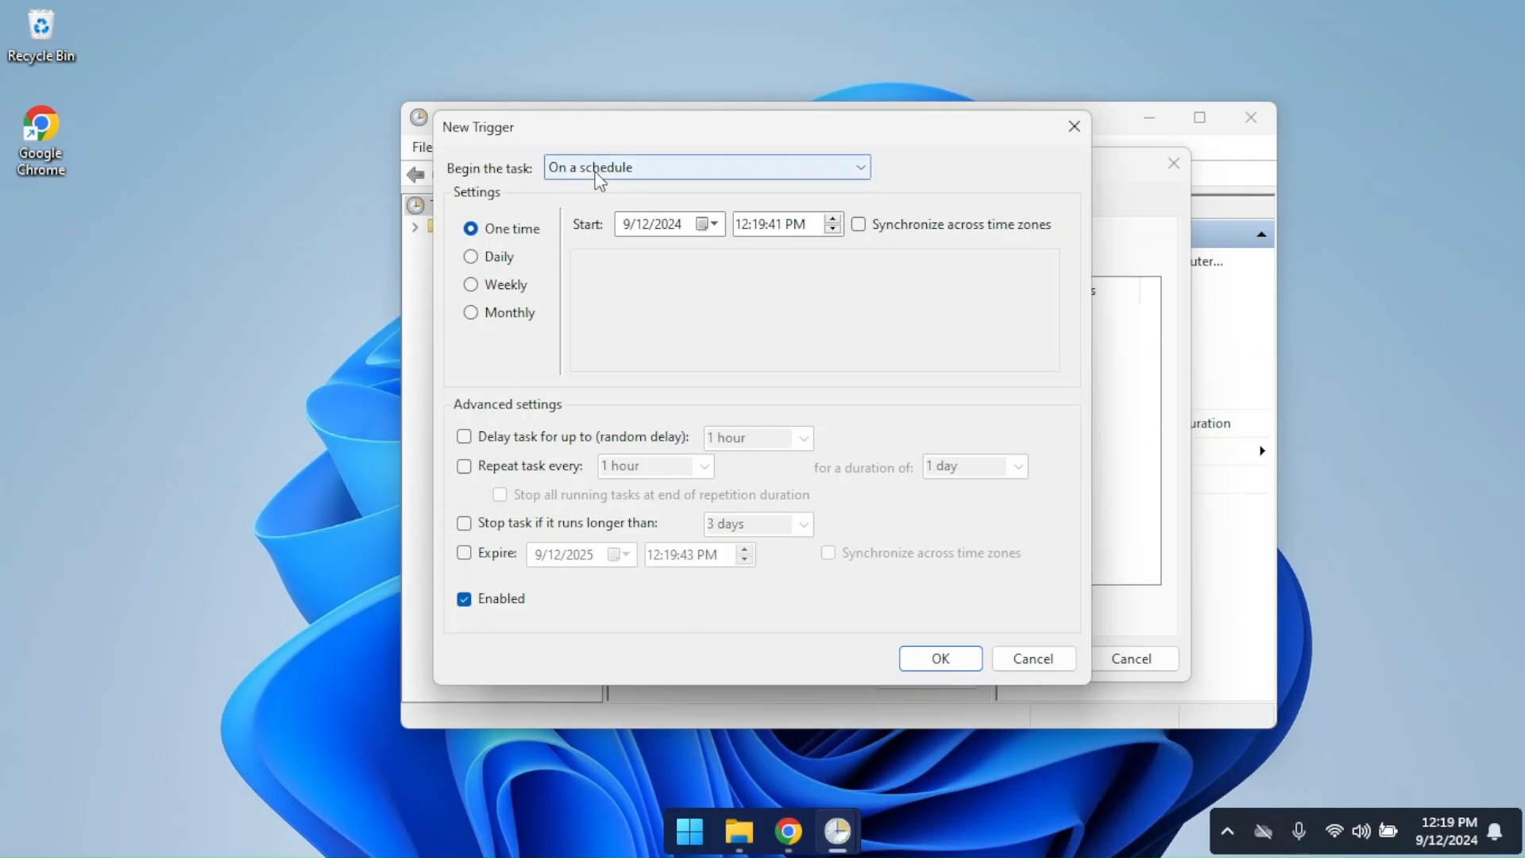
click(636, 175)
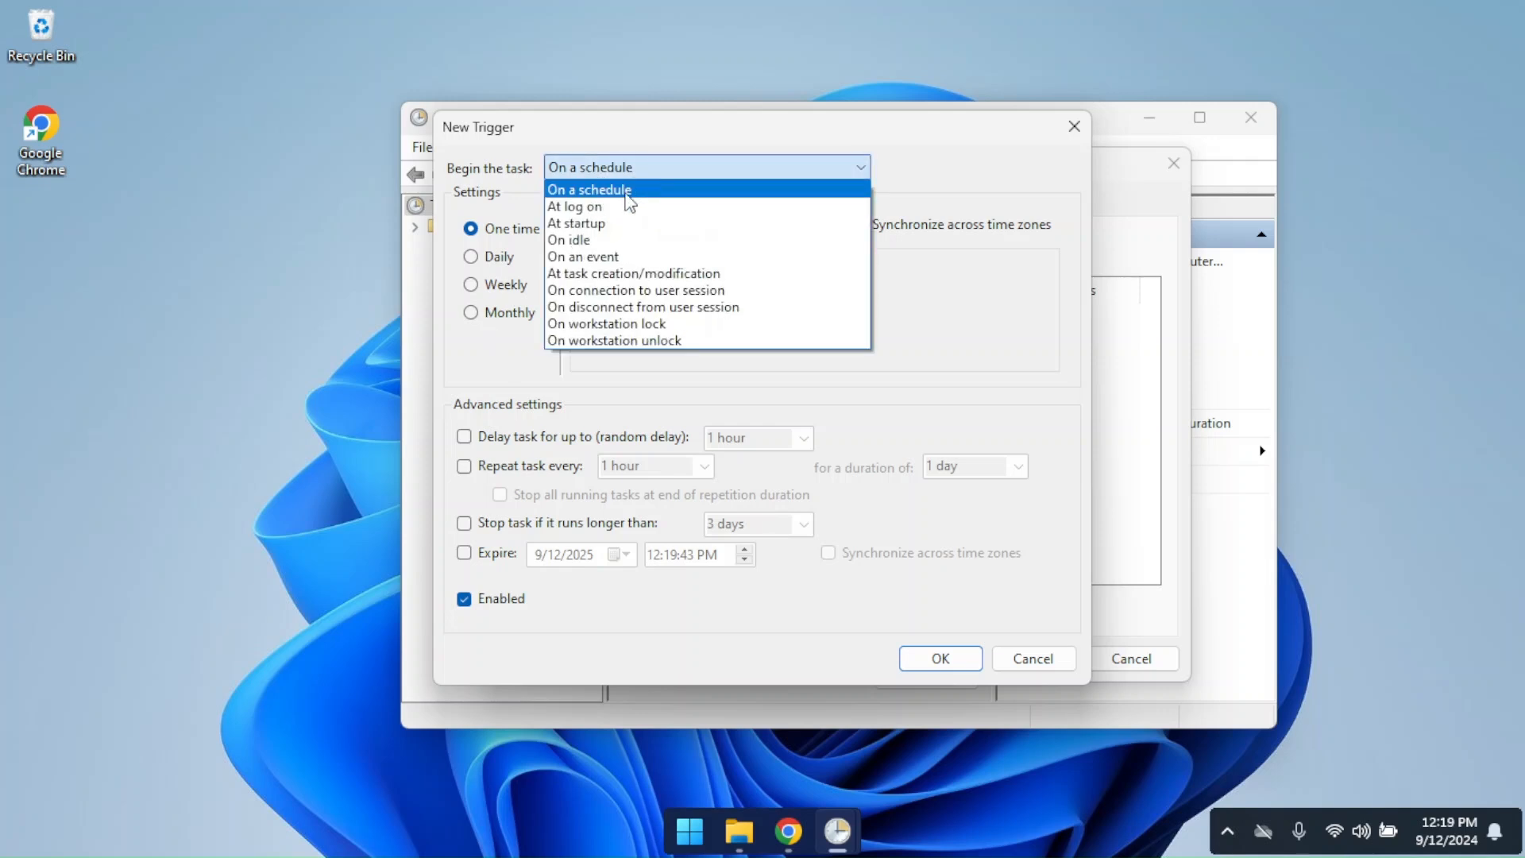
click(624, 208)
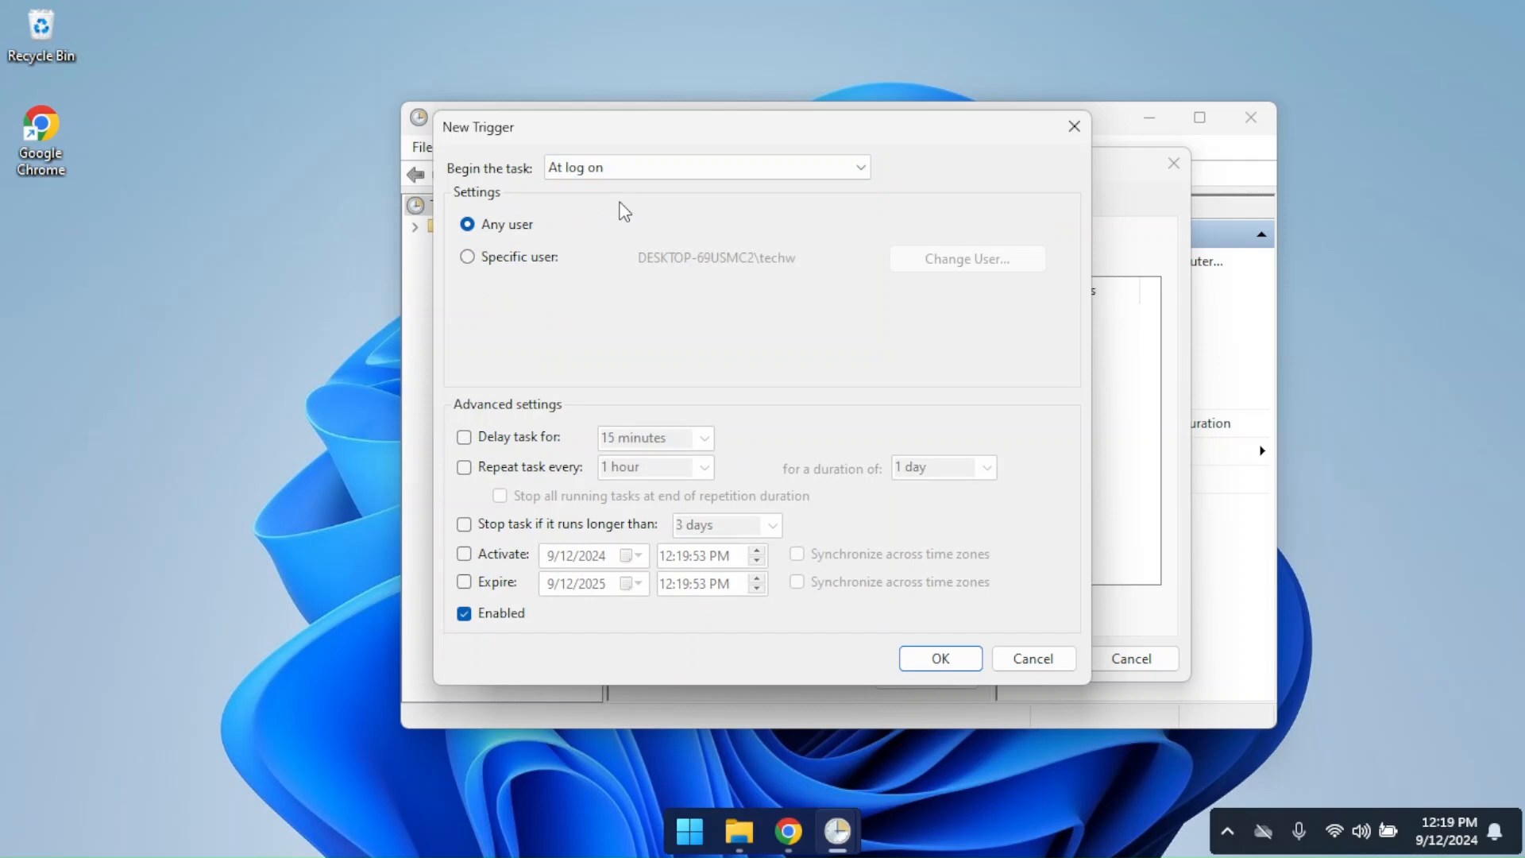
click(931, 666)
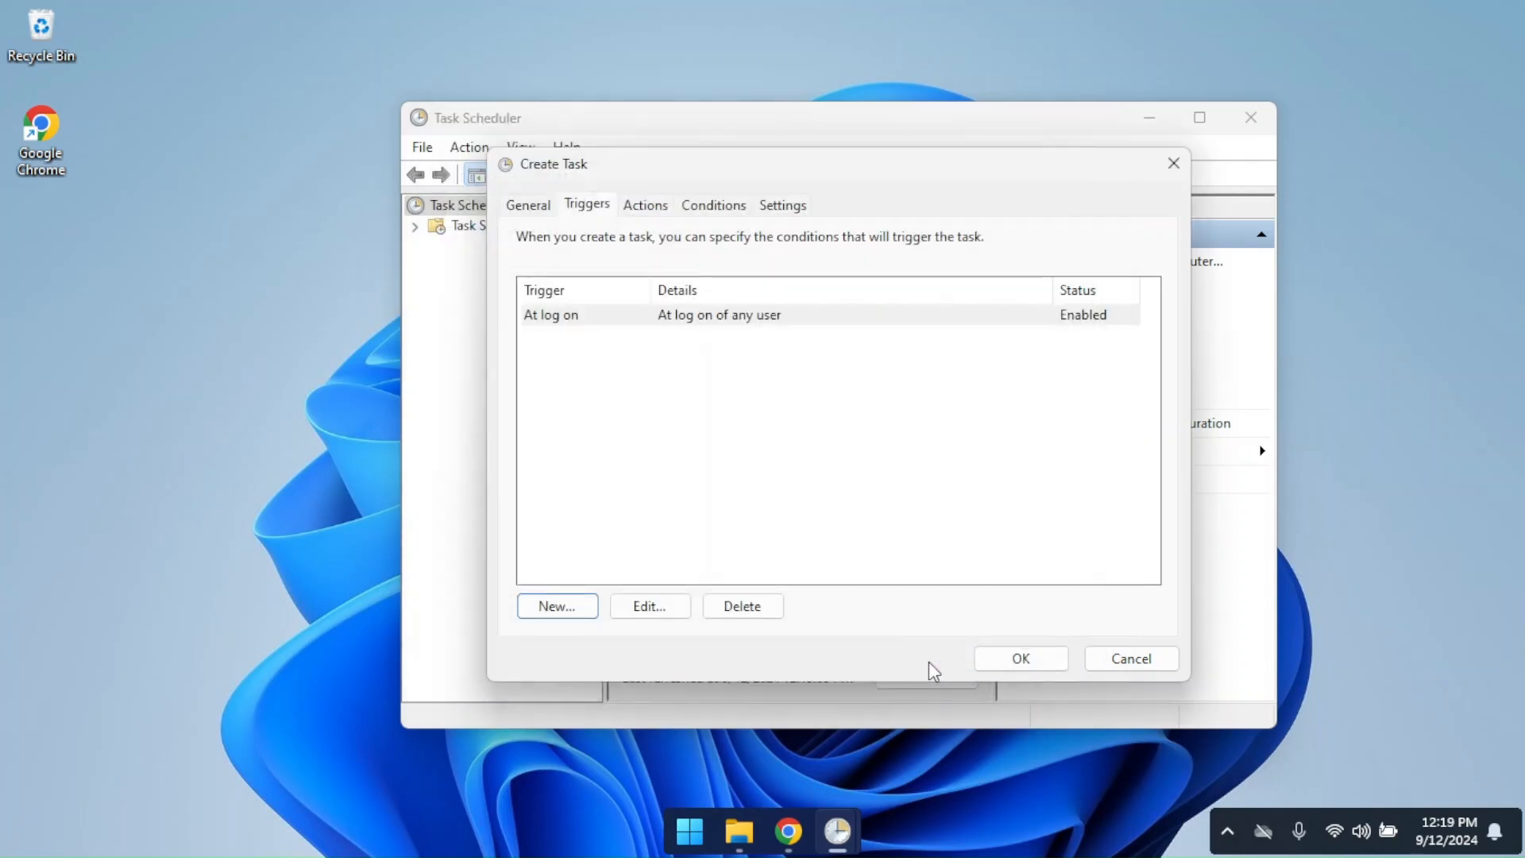
Add a Start a program action to the task that launches the RoundedTB application from the C:\RoundedTB_canary20231016_2\RoundedTB folder.
click(658, 206)
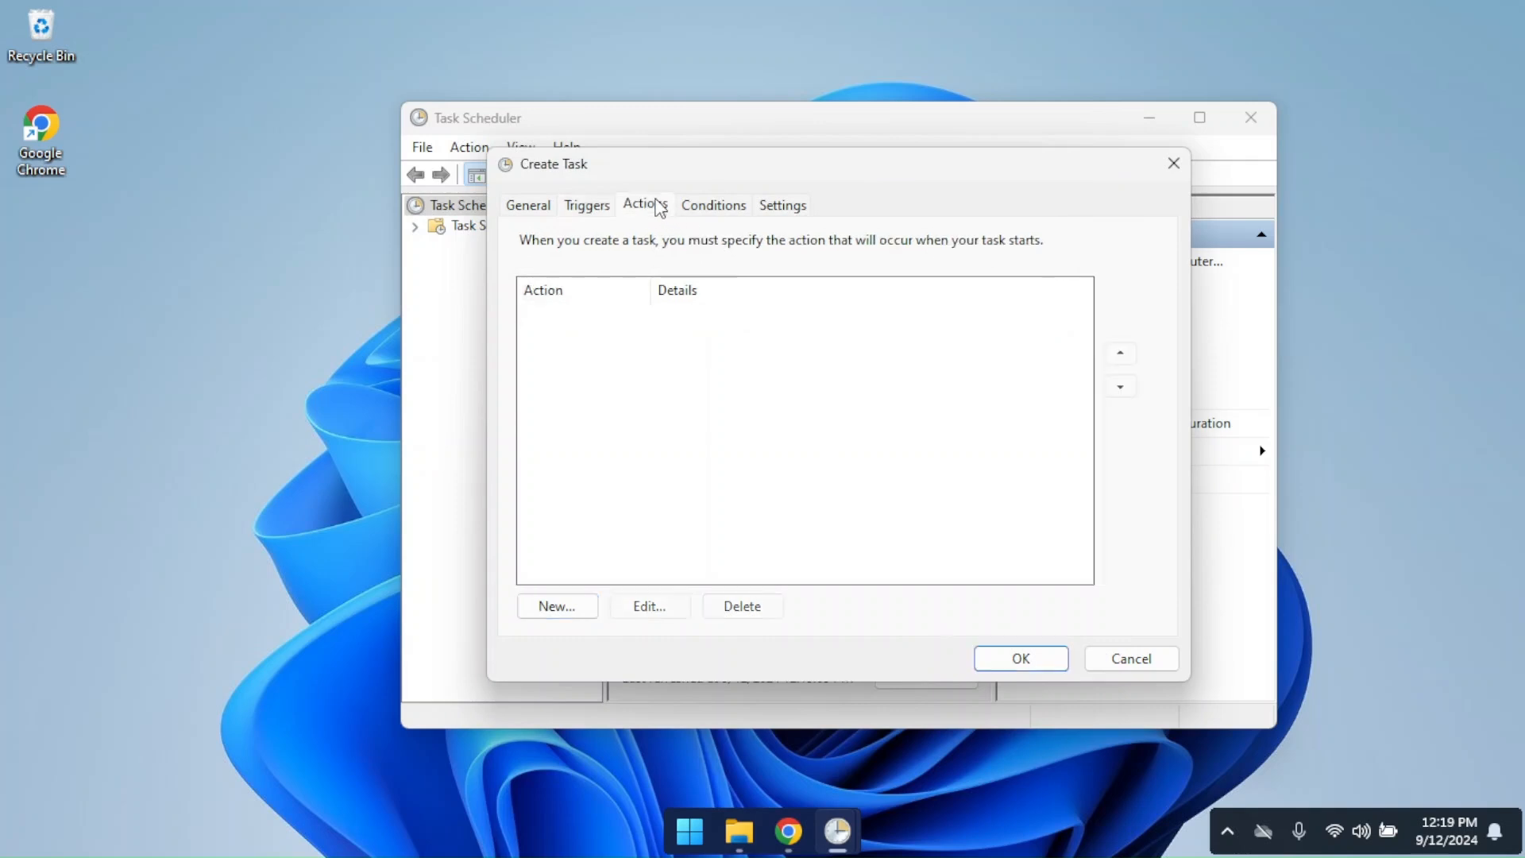
click(557, 606)
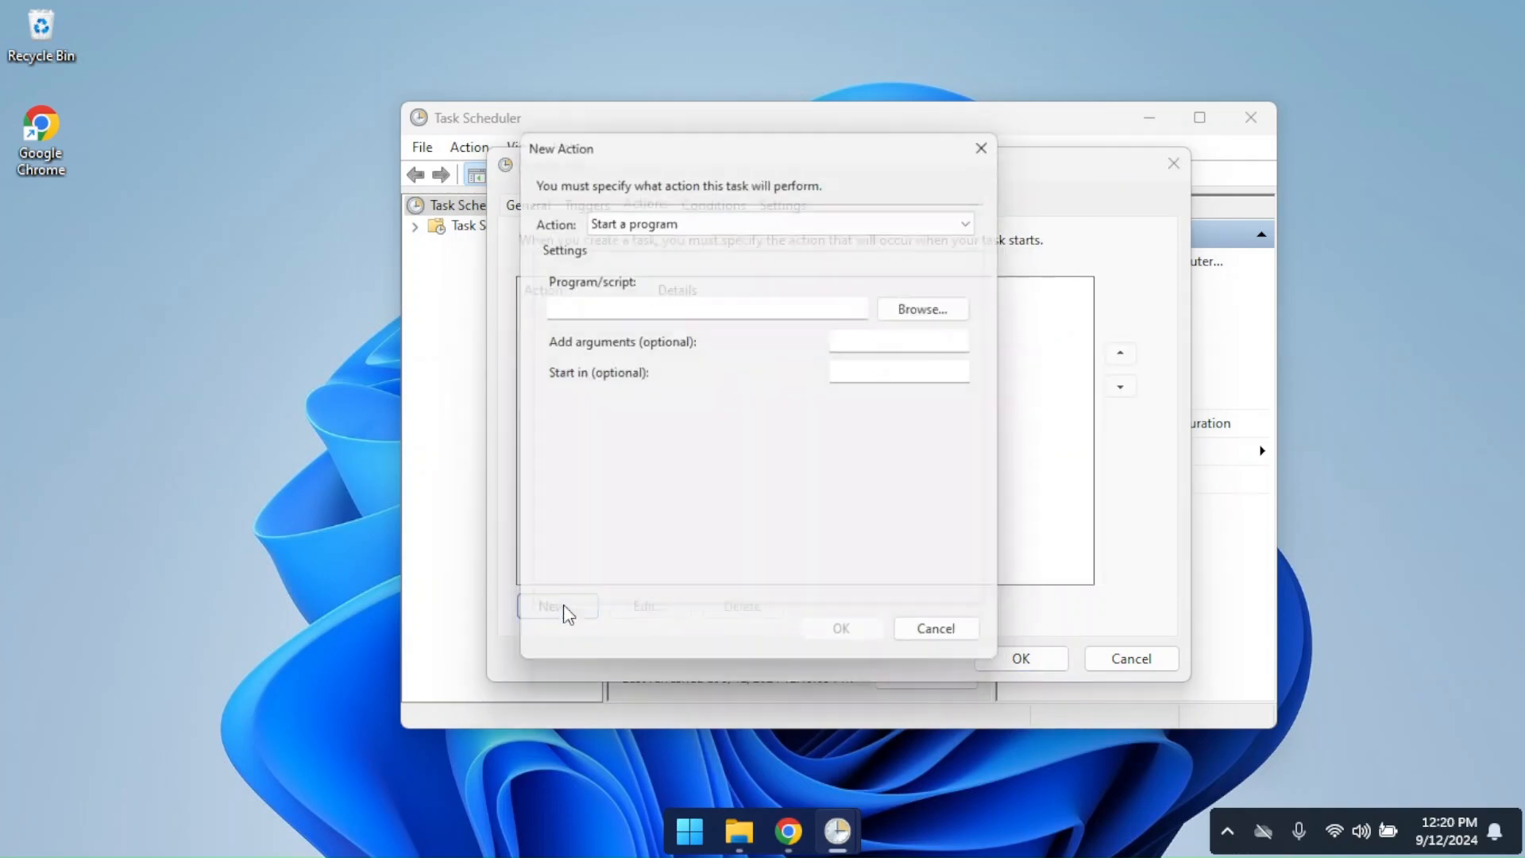
click(950, 315)
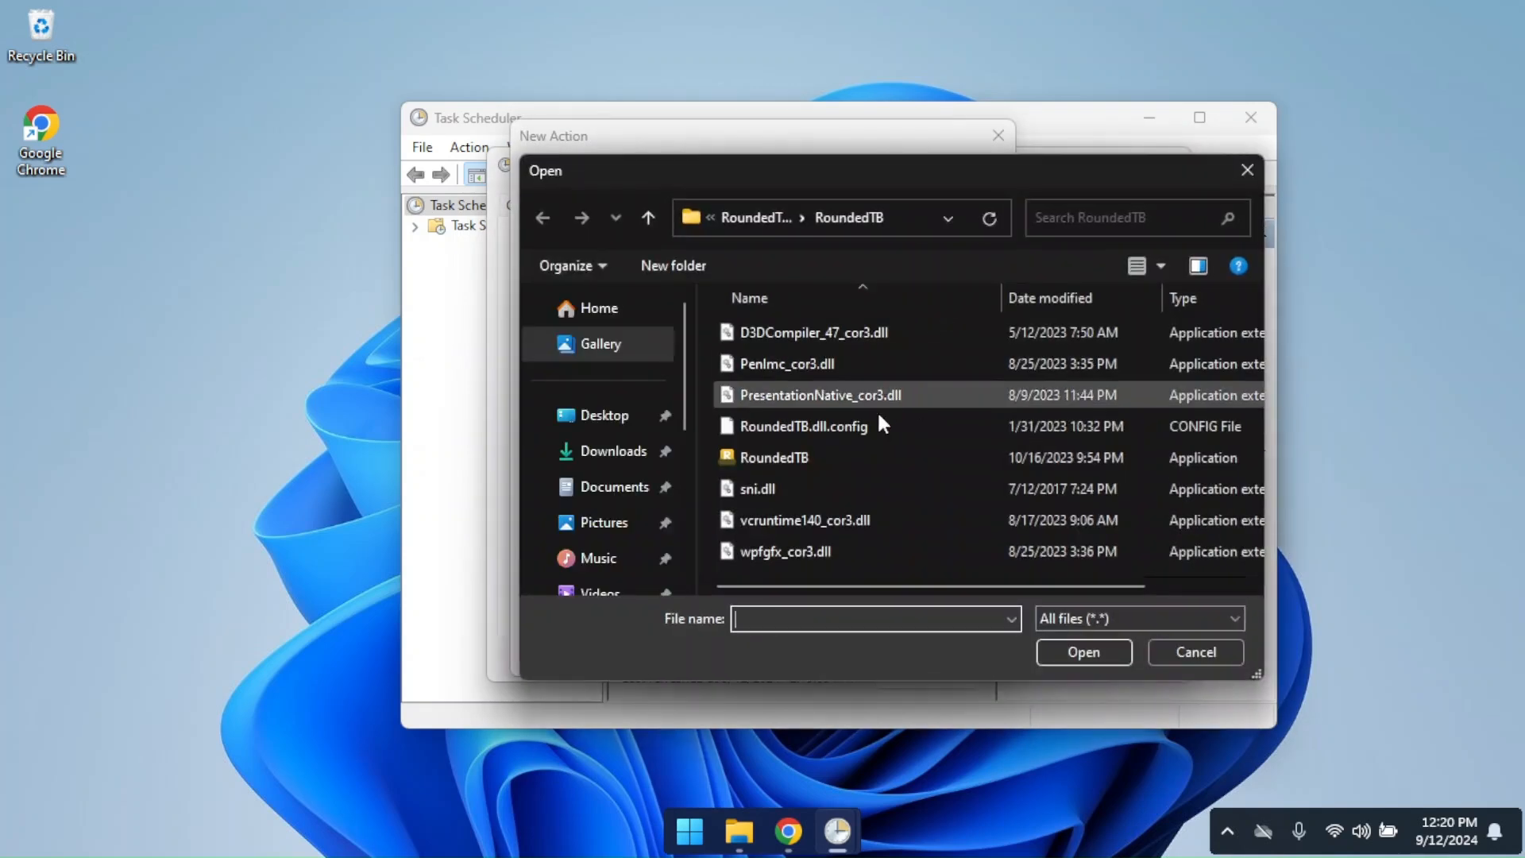
click(774, 455)
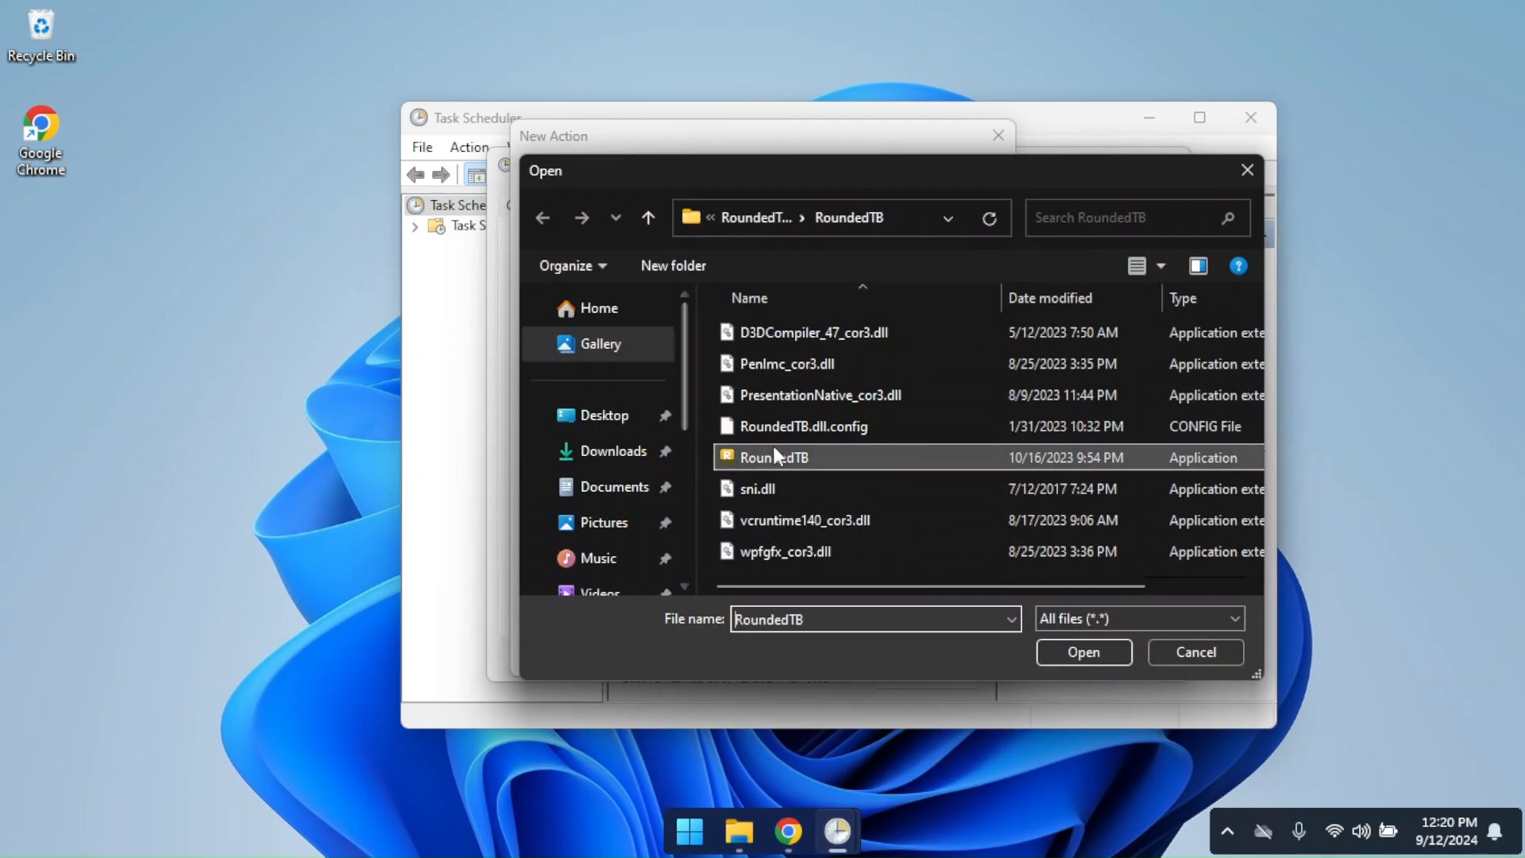
scroll(633, 511, down, 3)
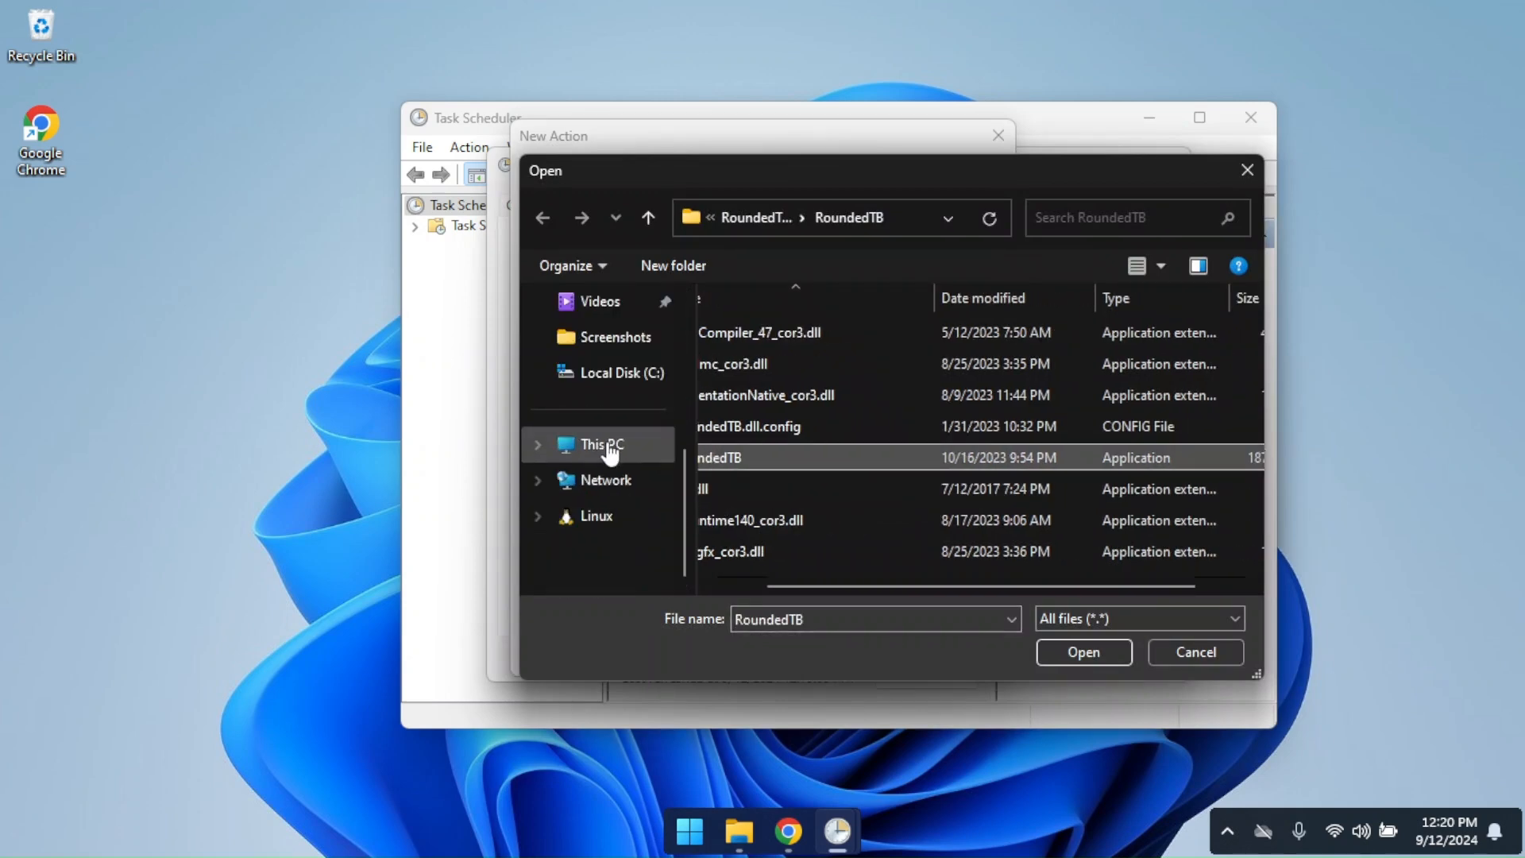
scroll(863, 462, left, 1)
click(1091, 656)
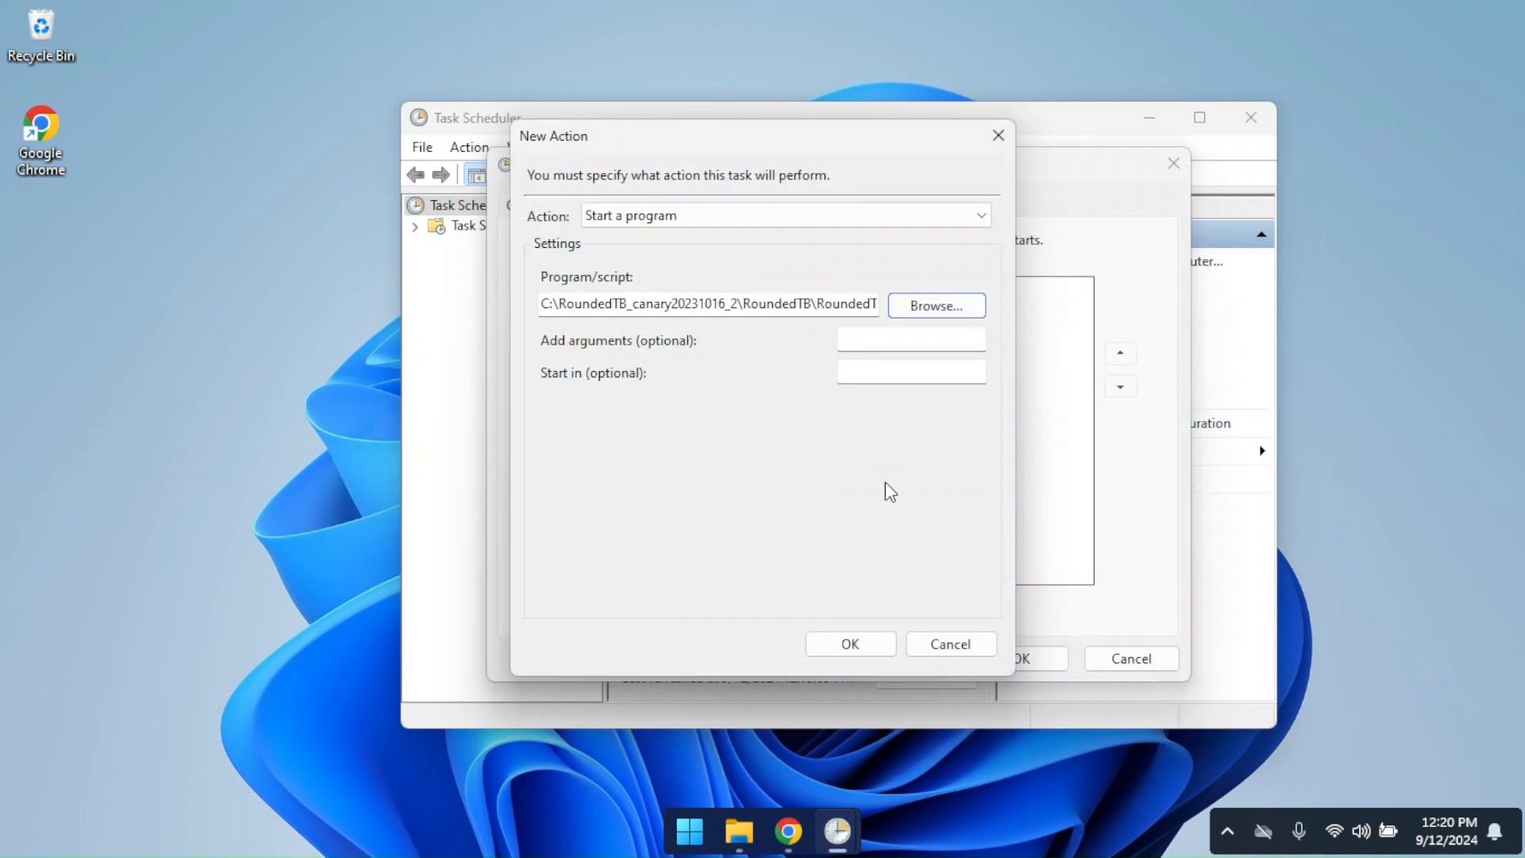
click(863, 640)
Turn off the task's AC power condition and both options that stop a long-running or unresponsive task, and save the task.
click(712, 208)
click(557, 402)
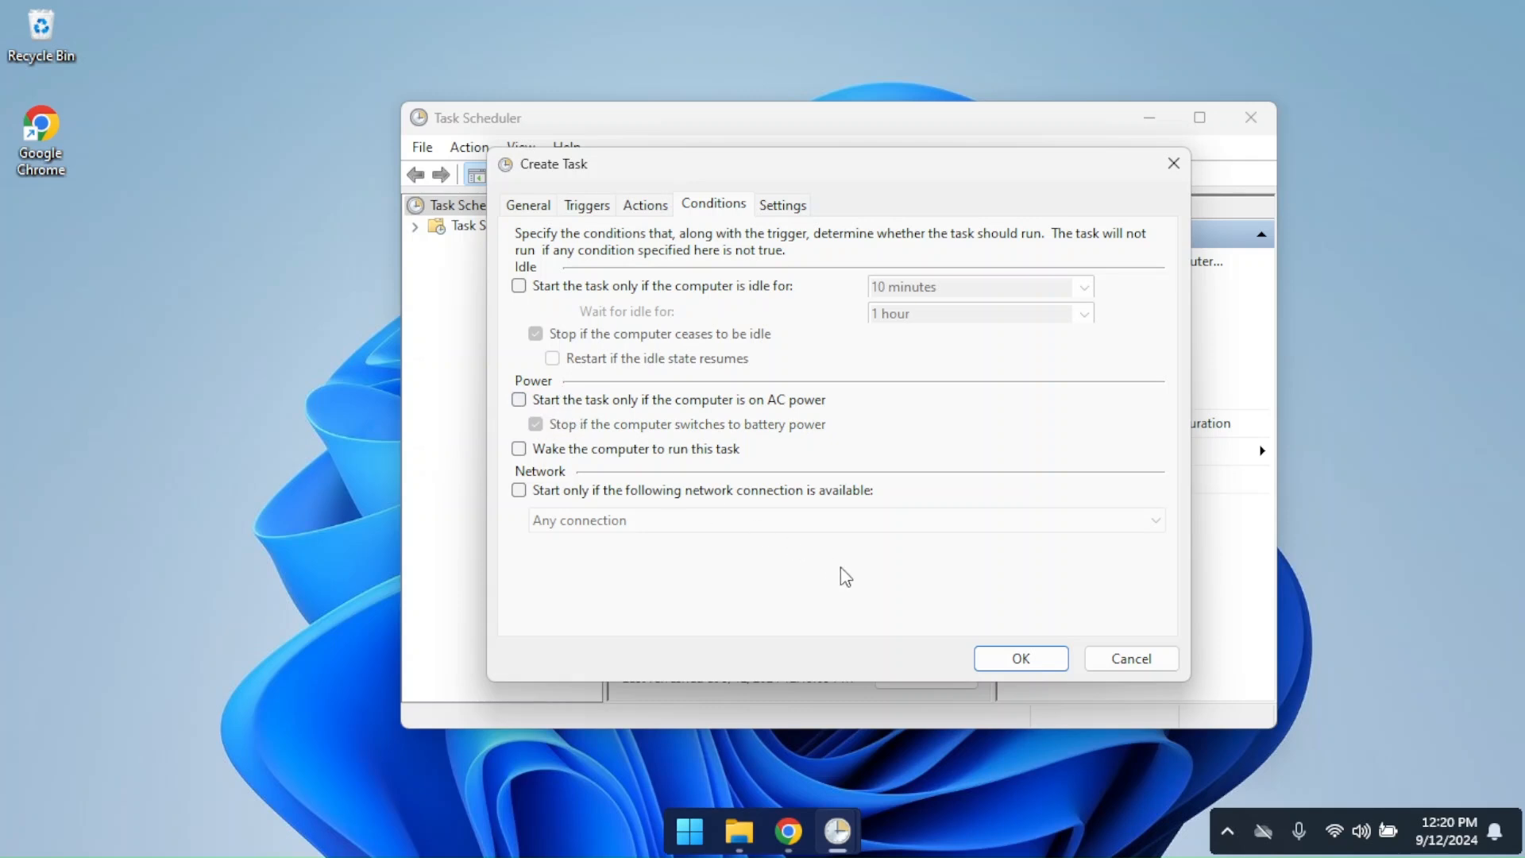
click(781, 205)
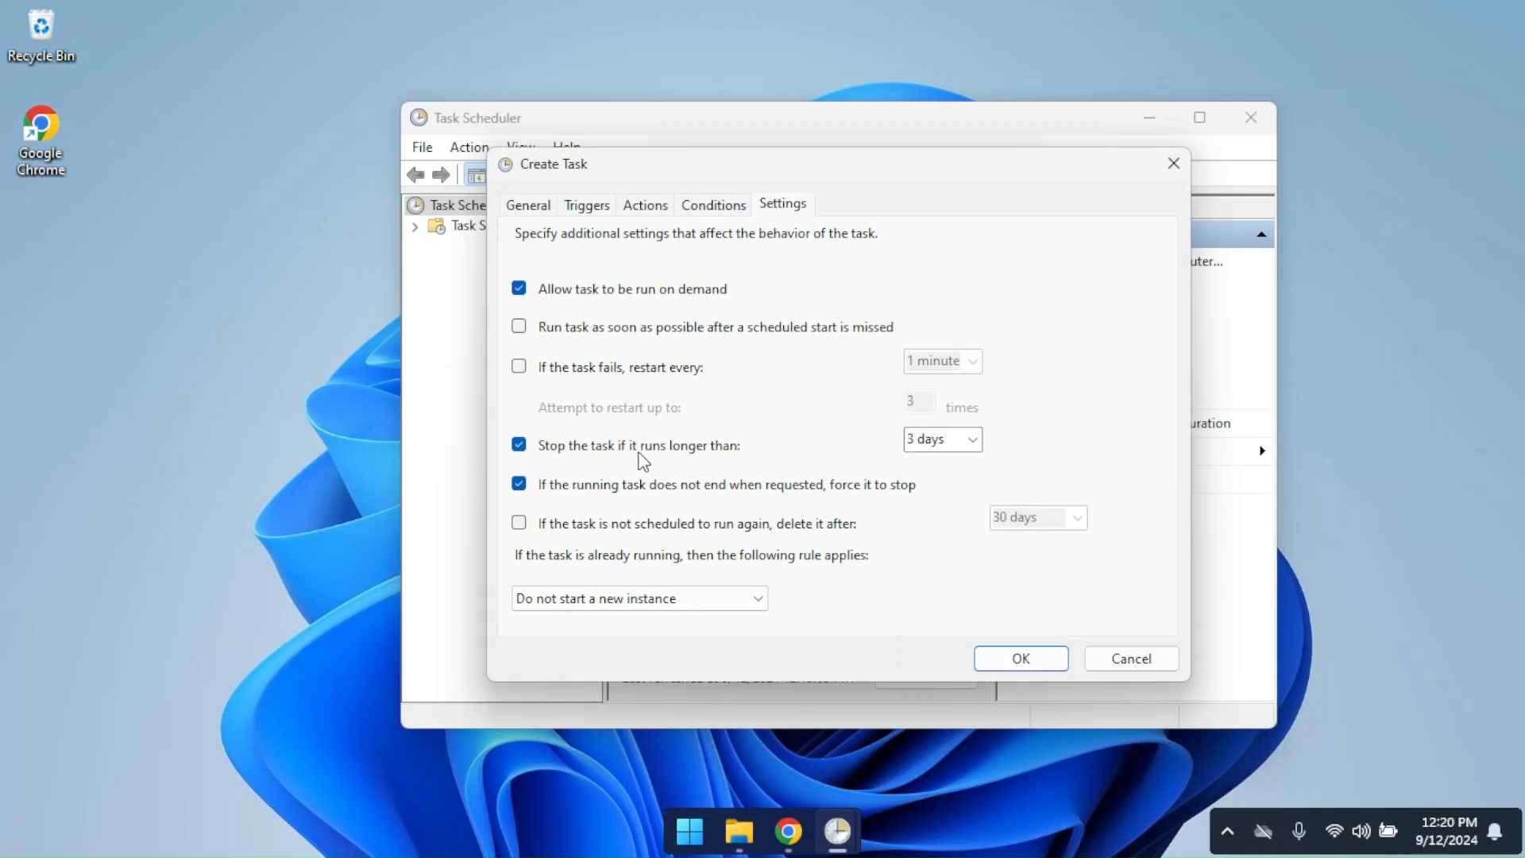
click(519, 444)
click(520, 481)
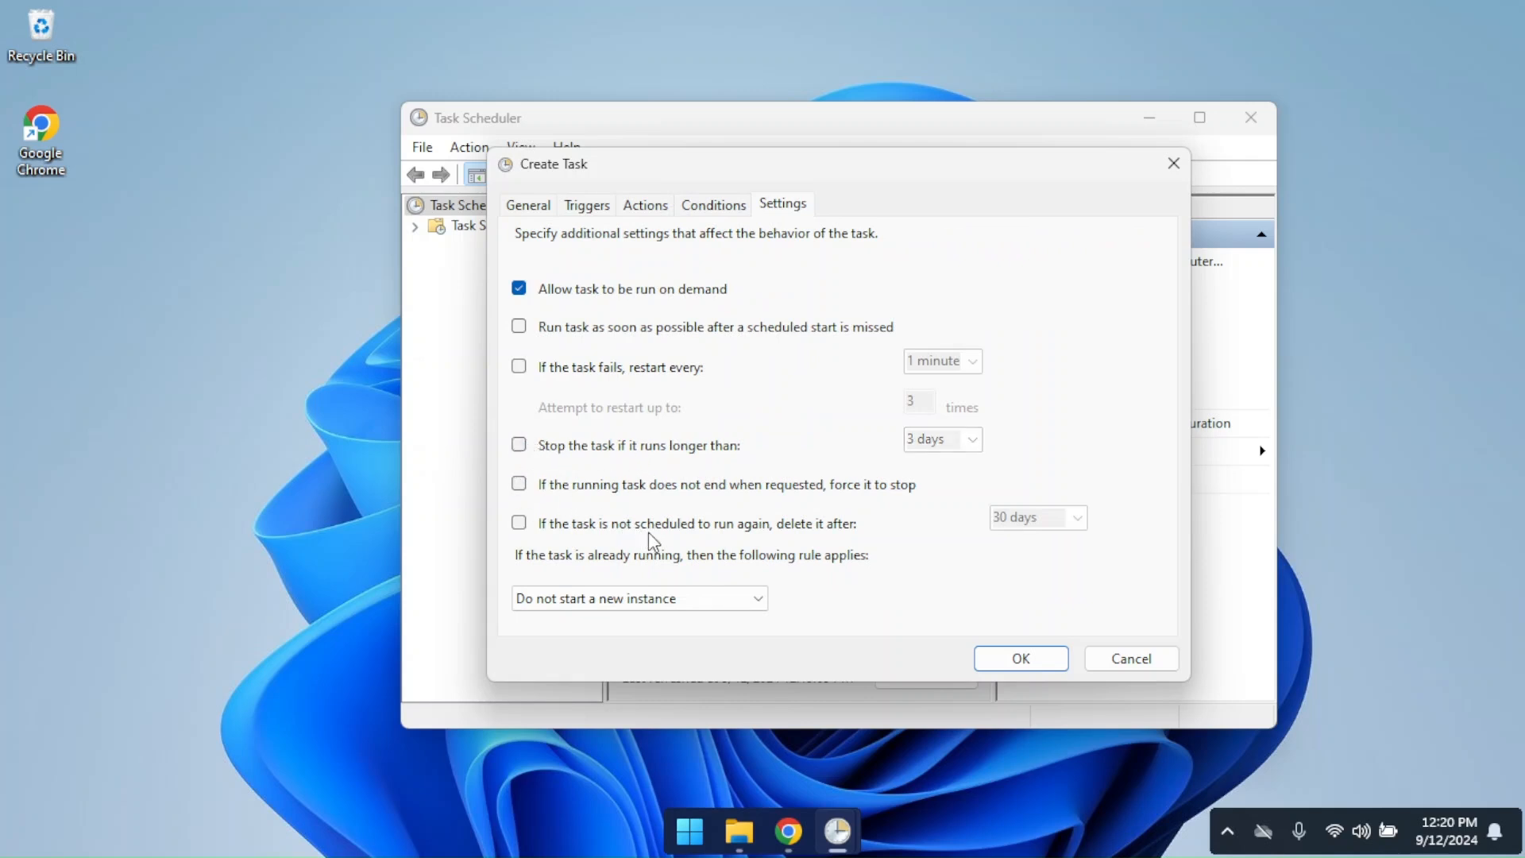
click(1010, 665)
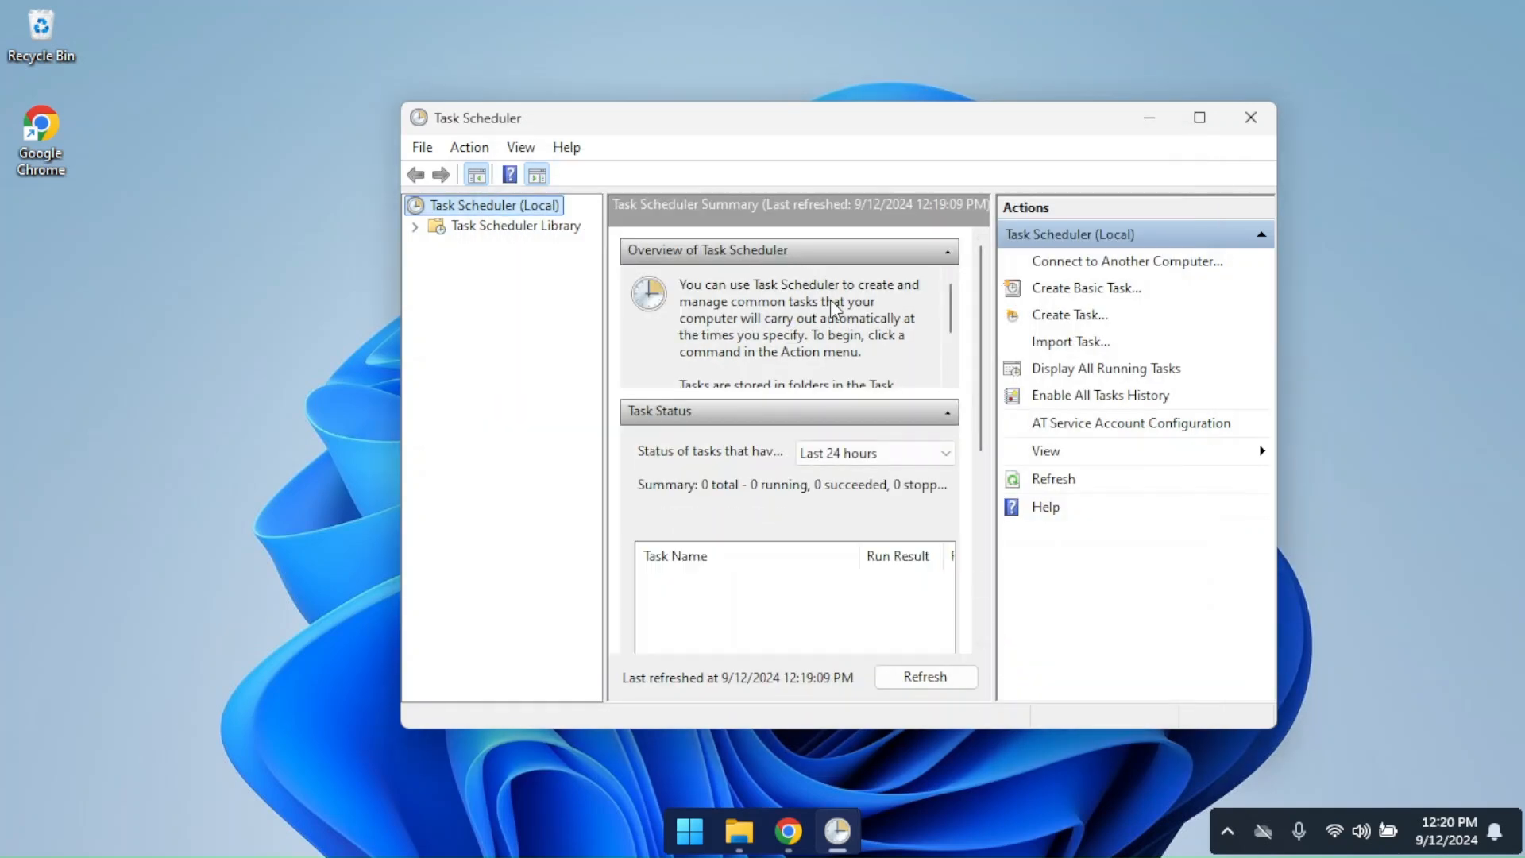
Find the RoundedTB task in the Task Scheduler Library and run it.
scroll(836, 310, down, 2)
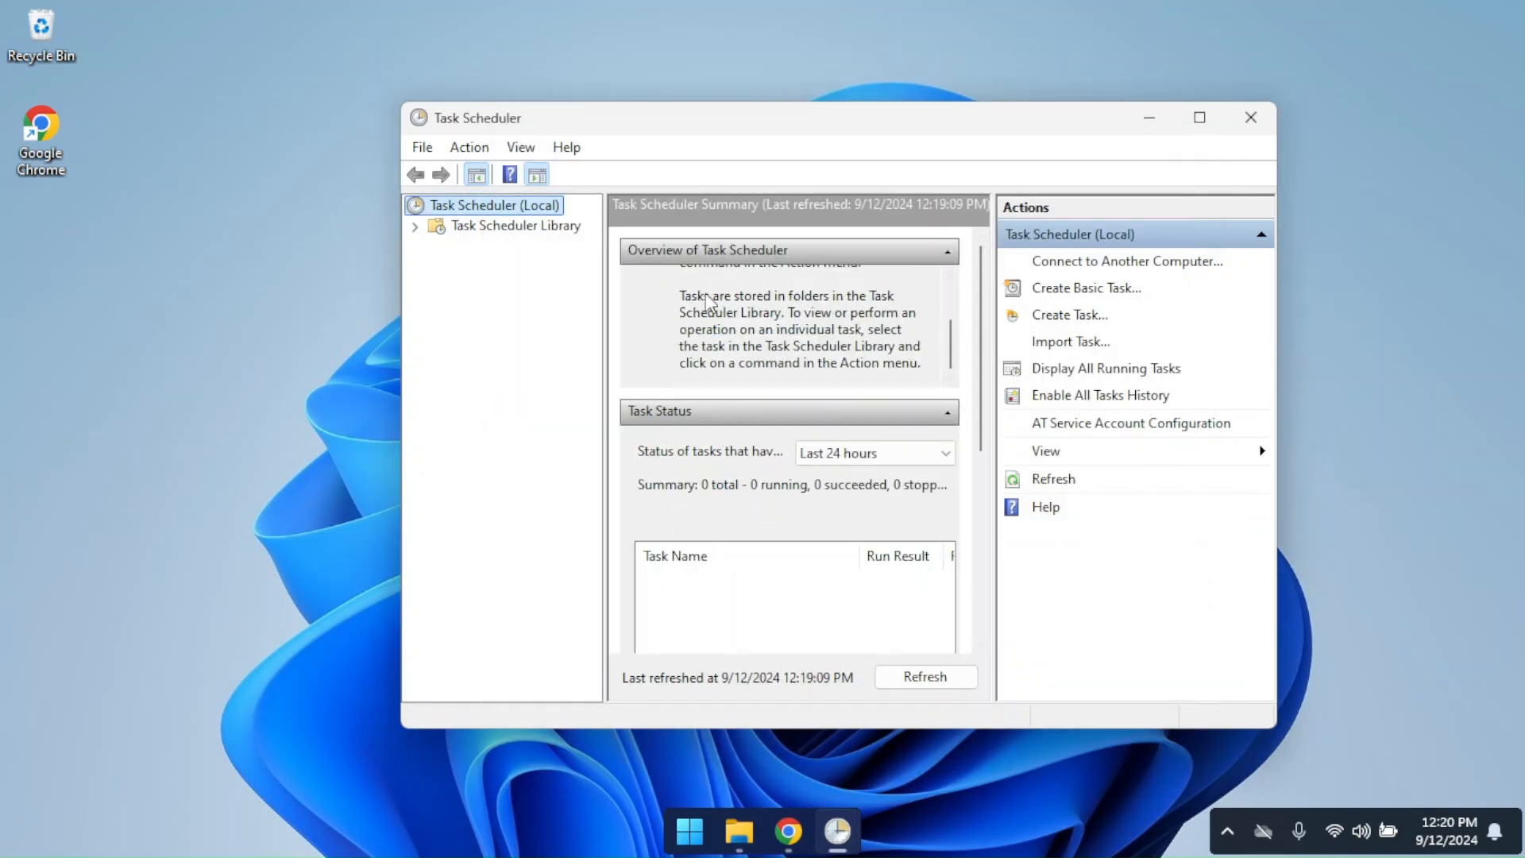
click(500, 231)
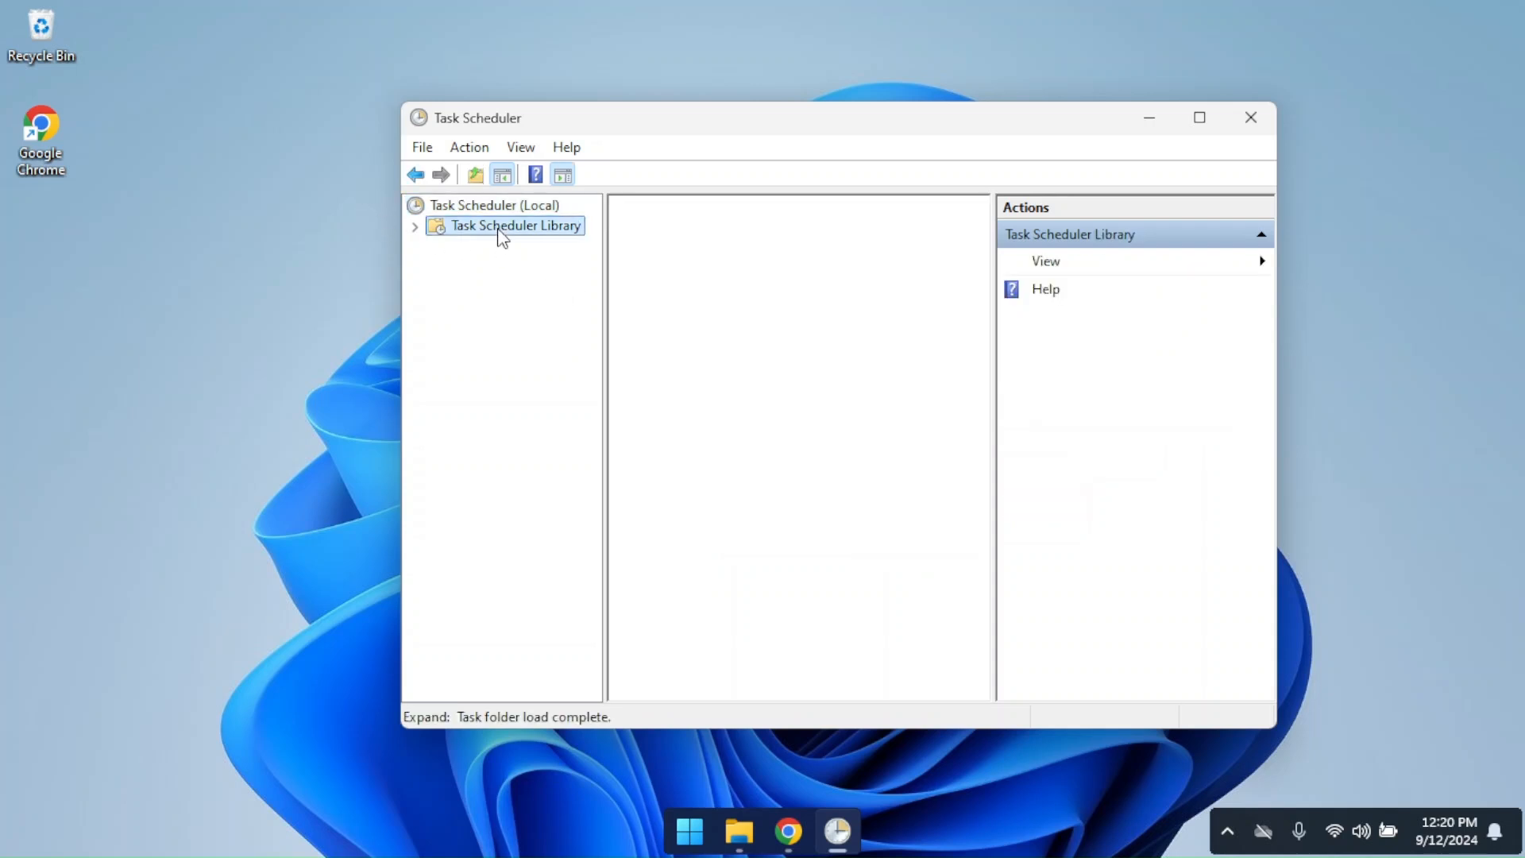
scroll(834, 317, down, 3)
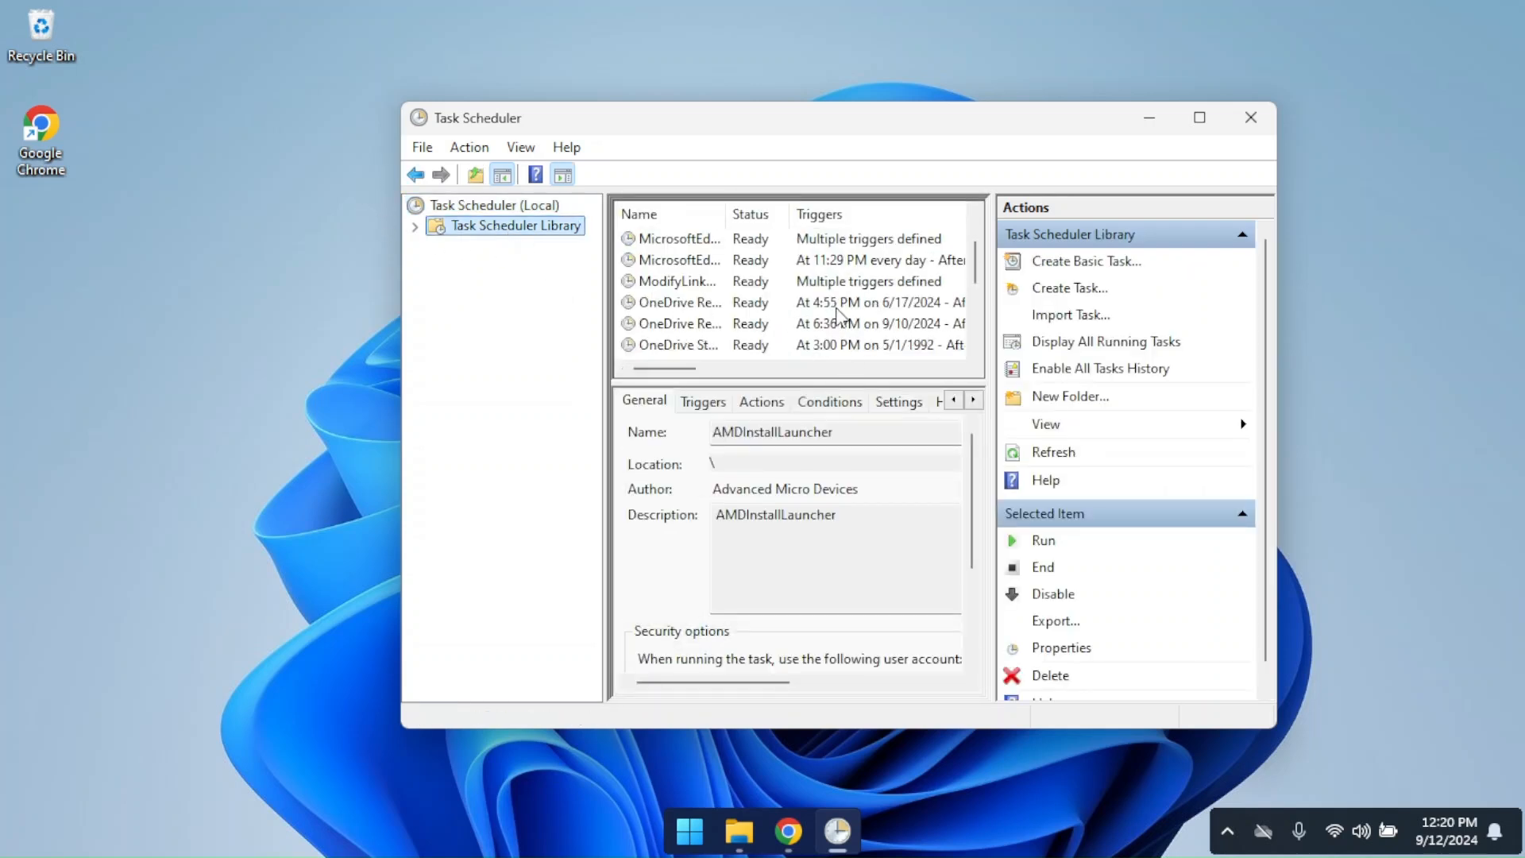
click(754, 327)
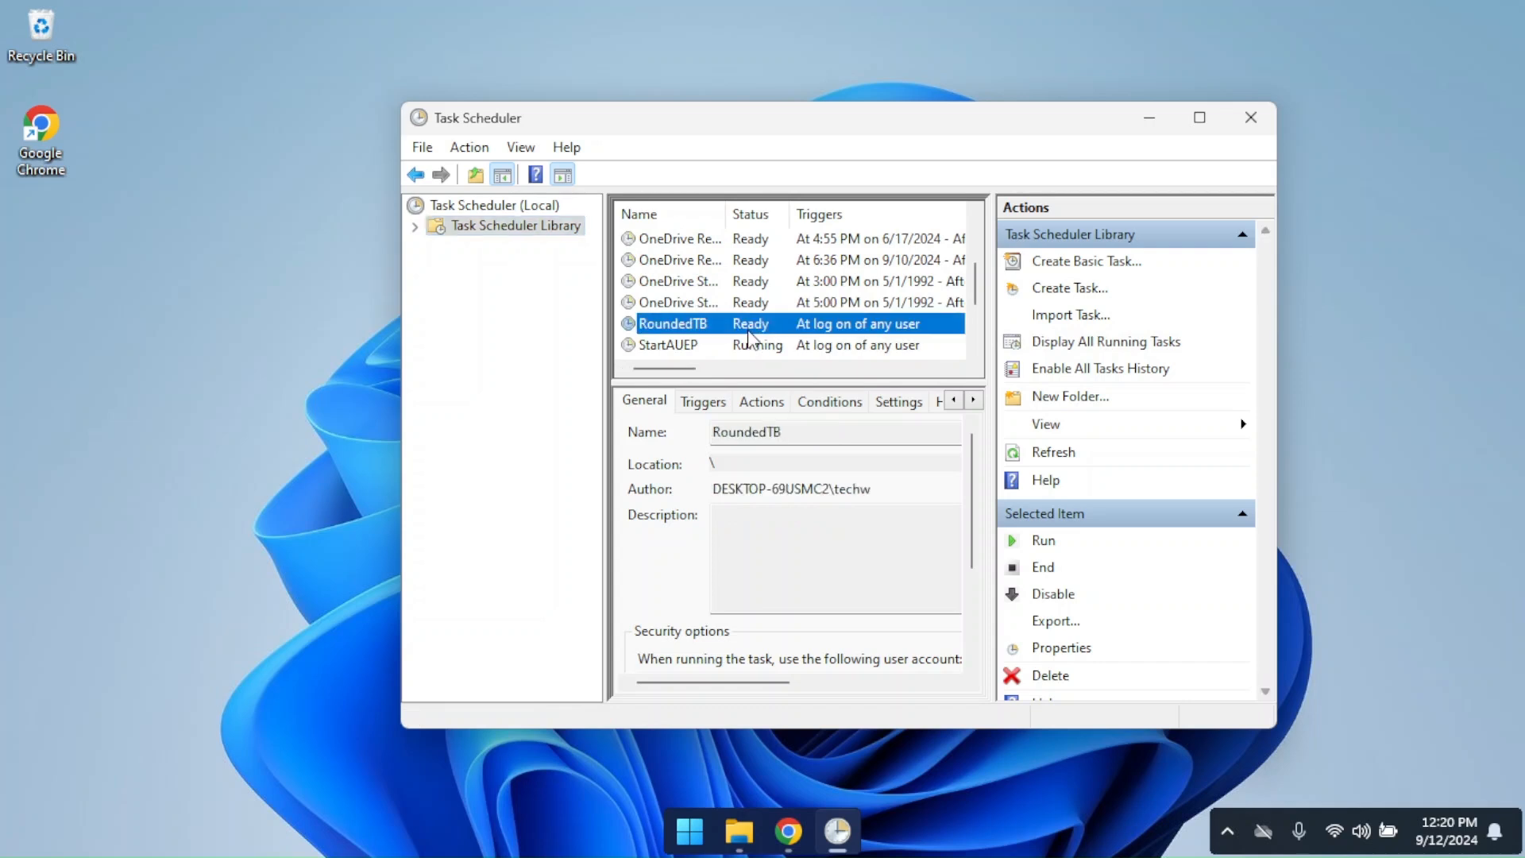
click(1013, 546)
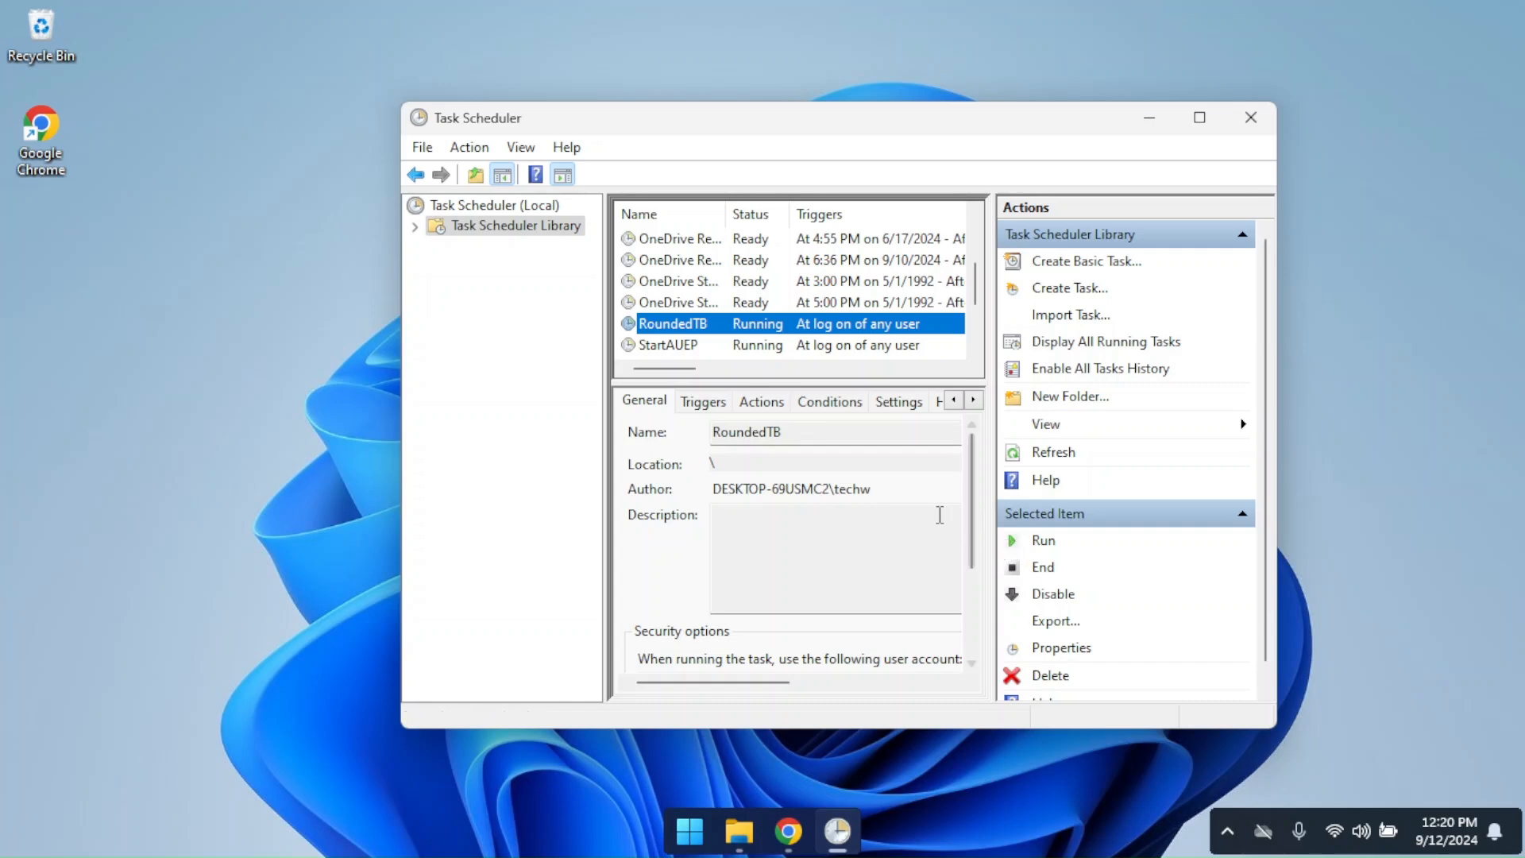
Switch to File Explorer, set the Raiden Shogun image in Downloads as the desktop background, and minimize the window.
click(1149, 117)
click(737, 831)
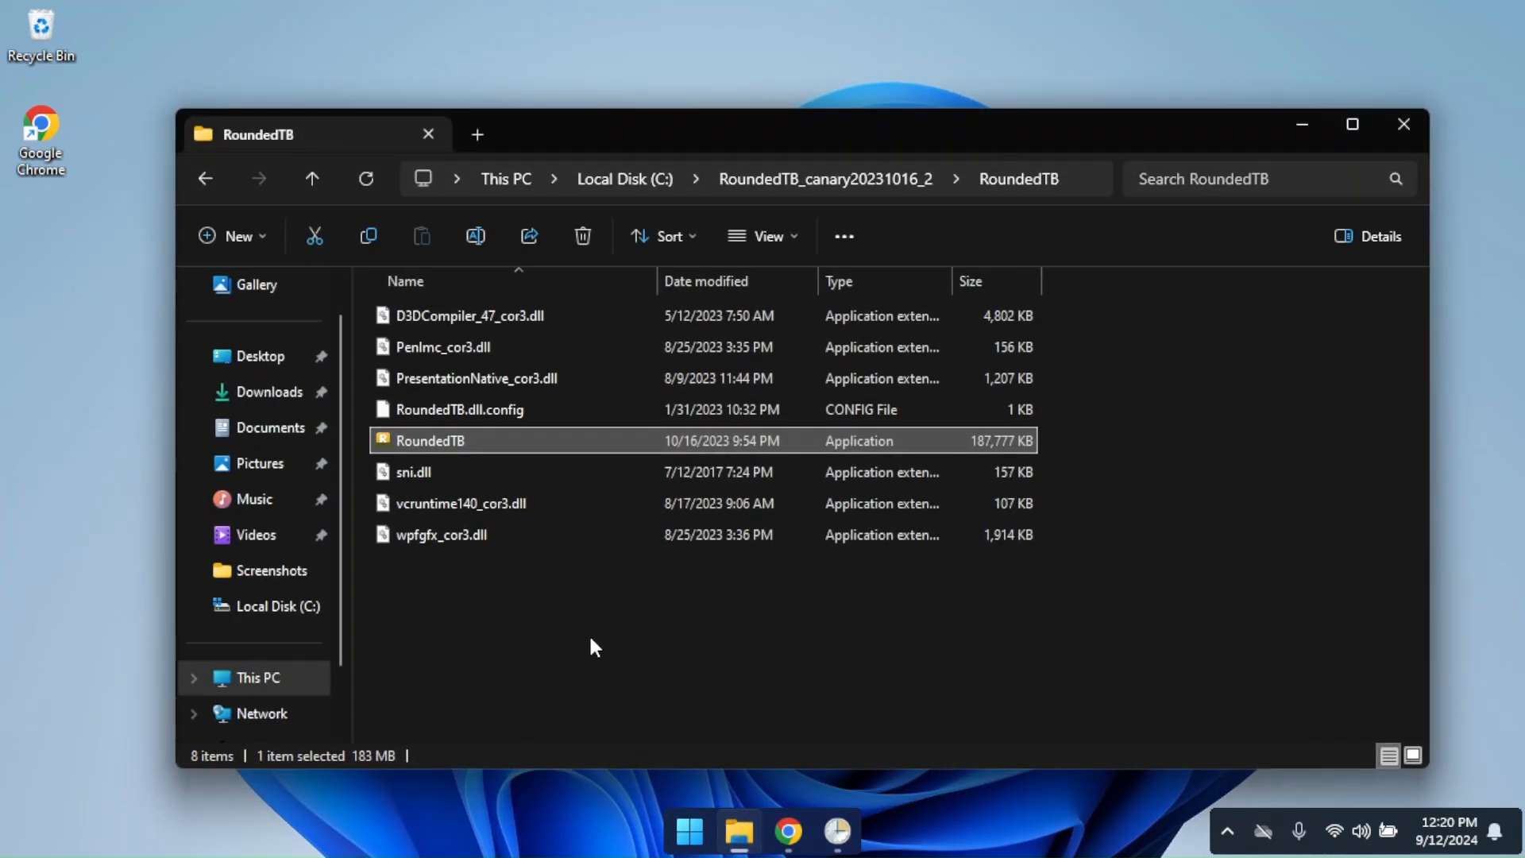
click(267, 397)
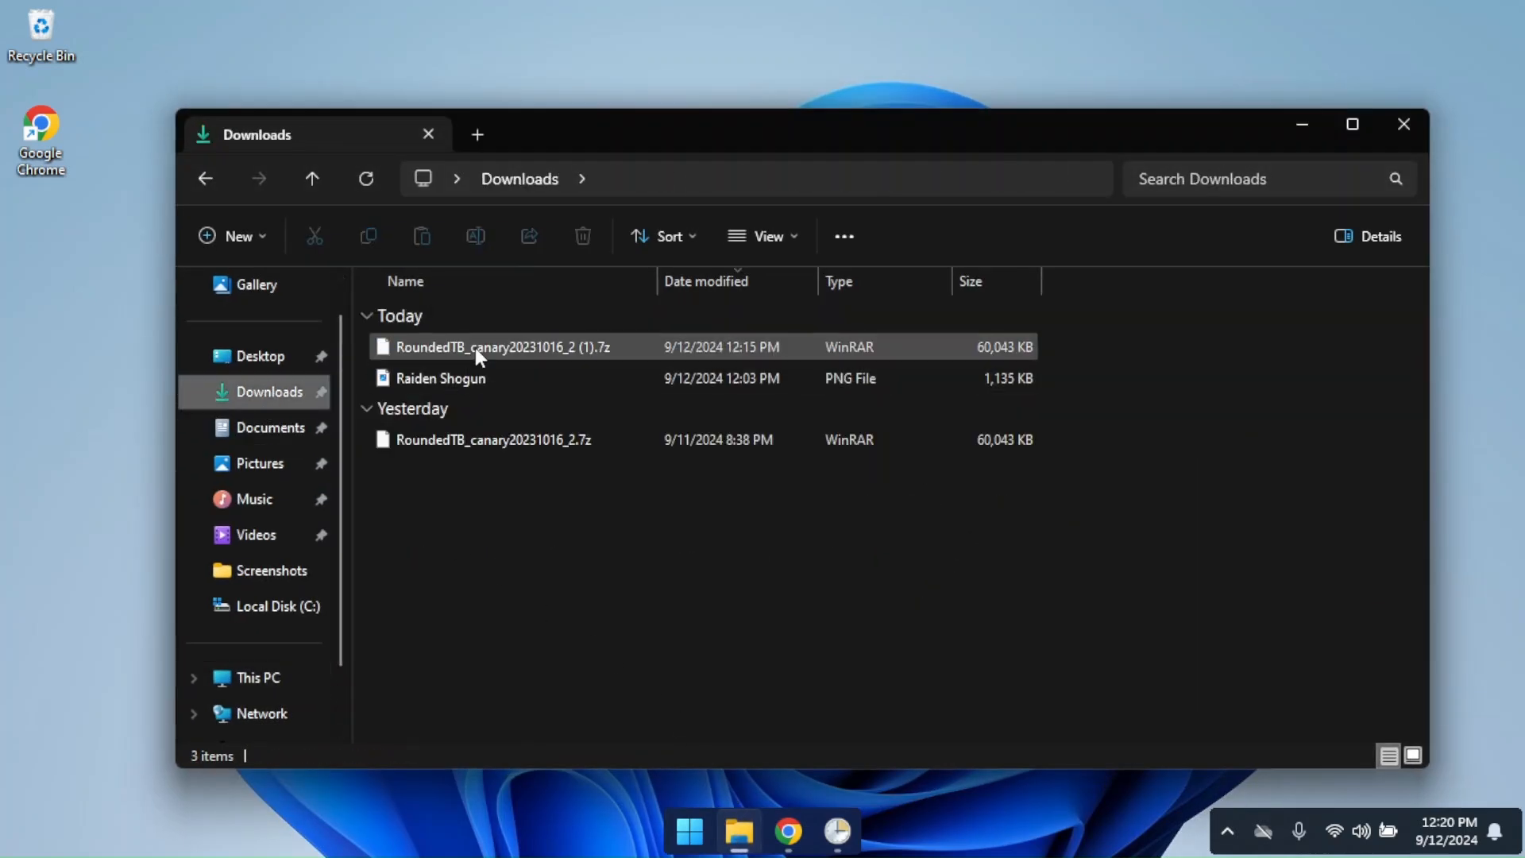
click(462, 379)
right_click(462, 379)
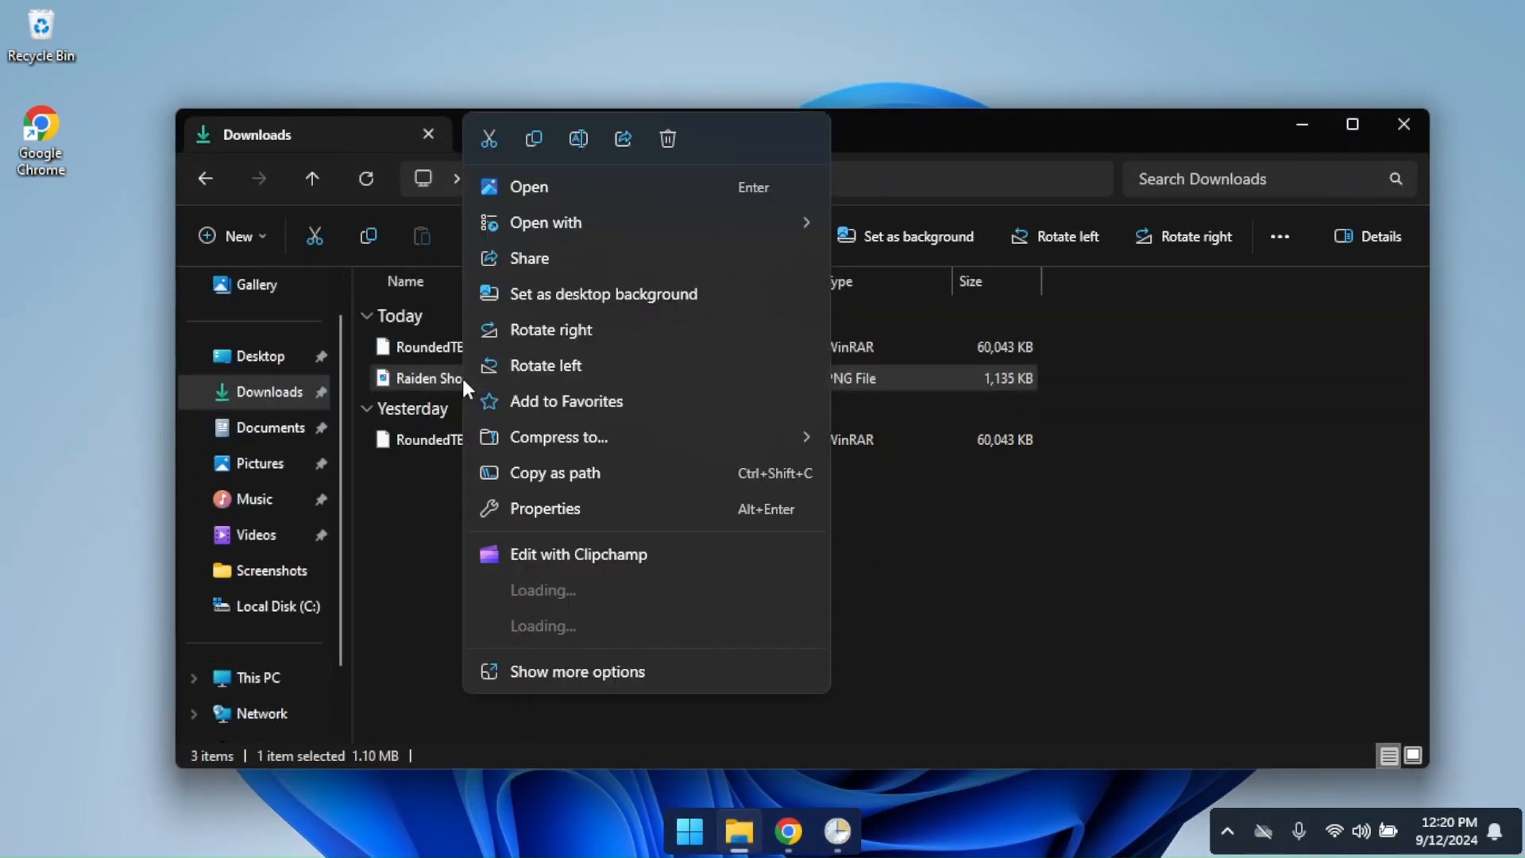
click(590, 293)
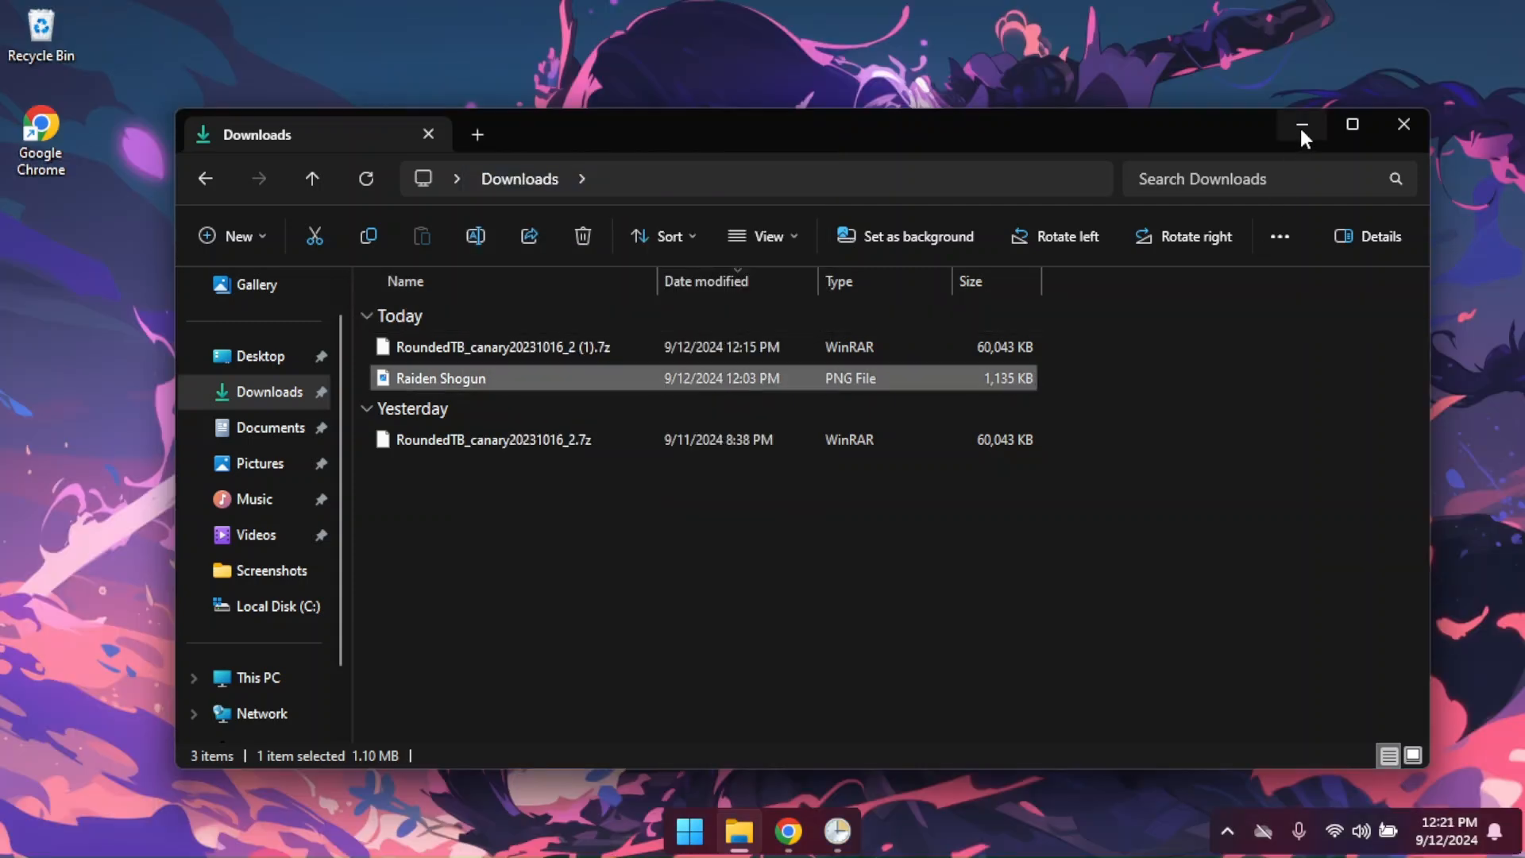
click(1301, 127)
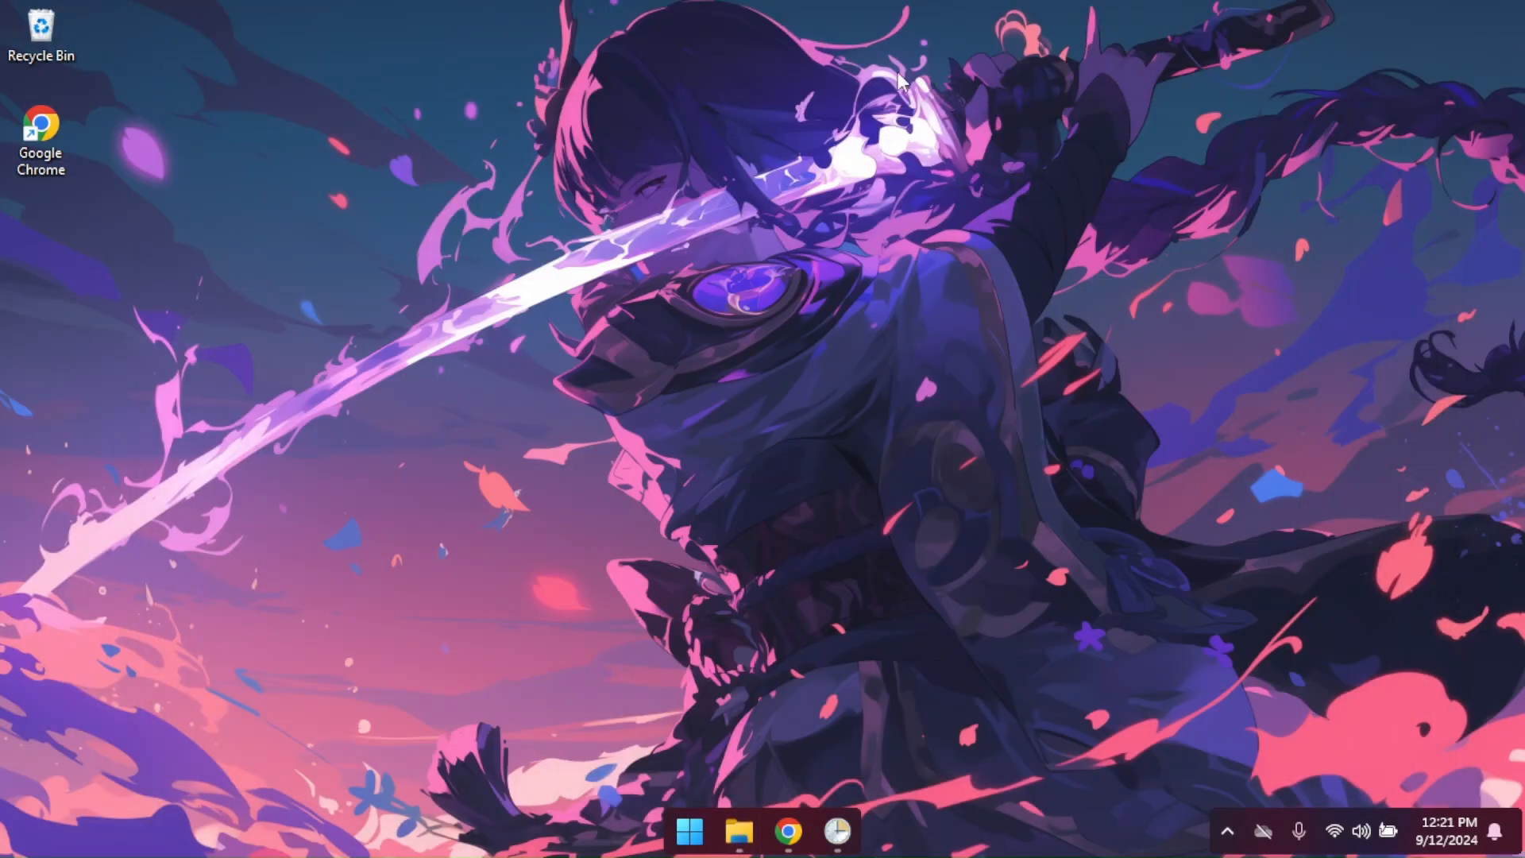
Close the Task Scheduler, Chrome and File Explorer windows to clear the desktop.
click(1228, 831)
click(838, 831)
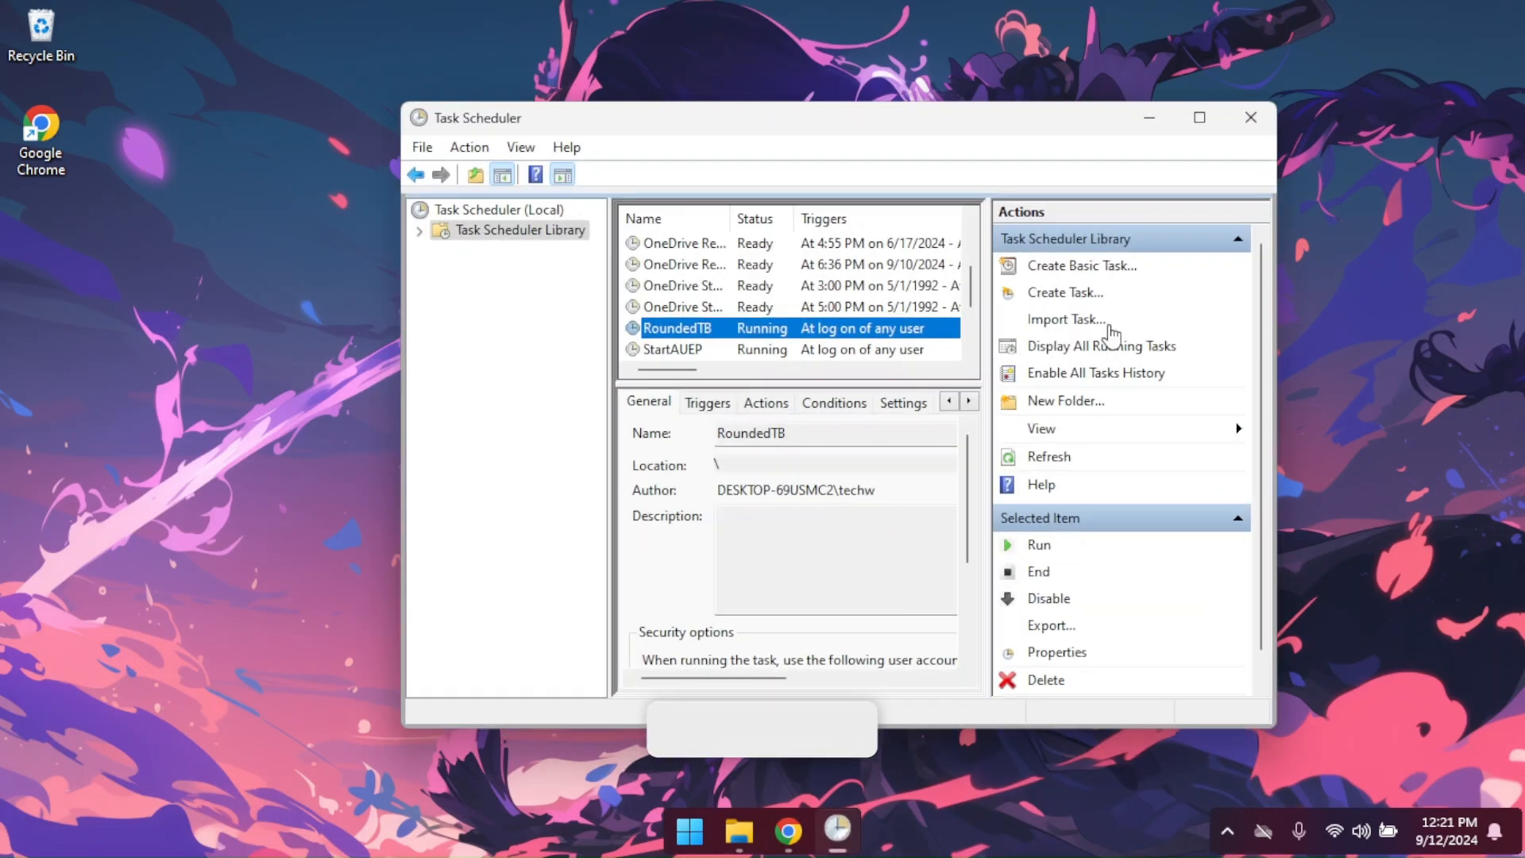
click(1252, 117)
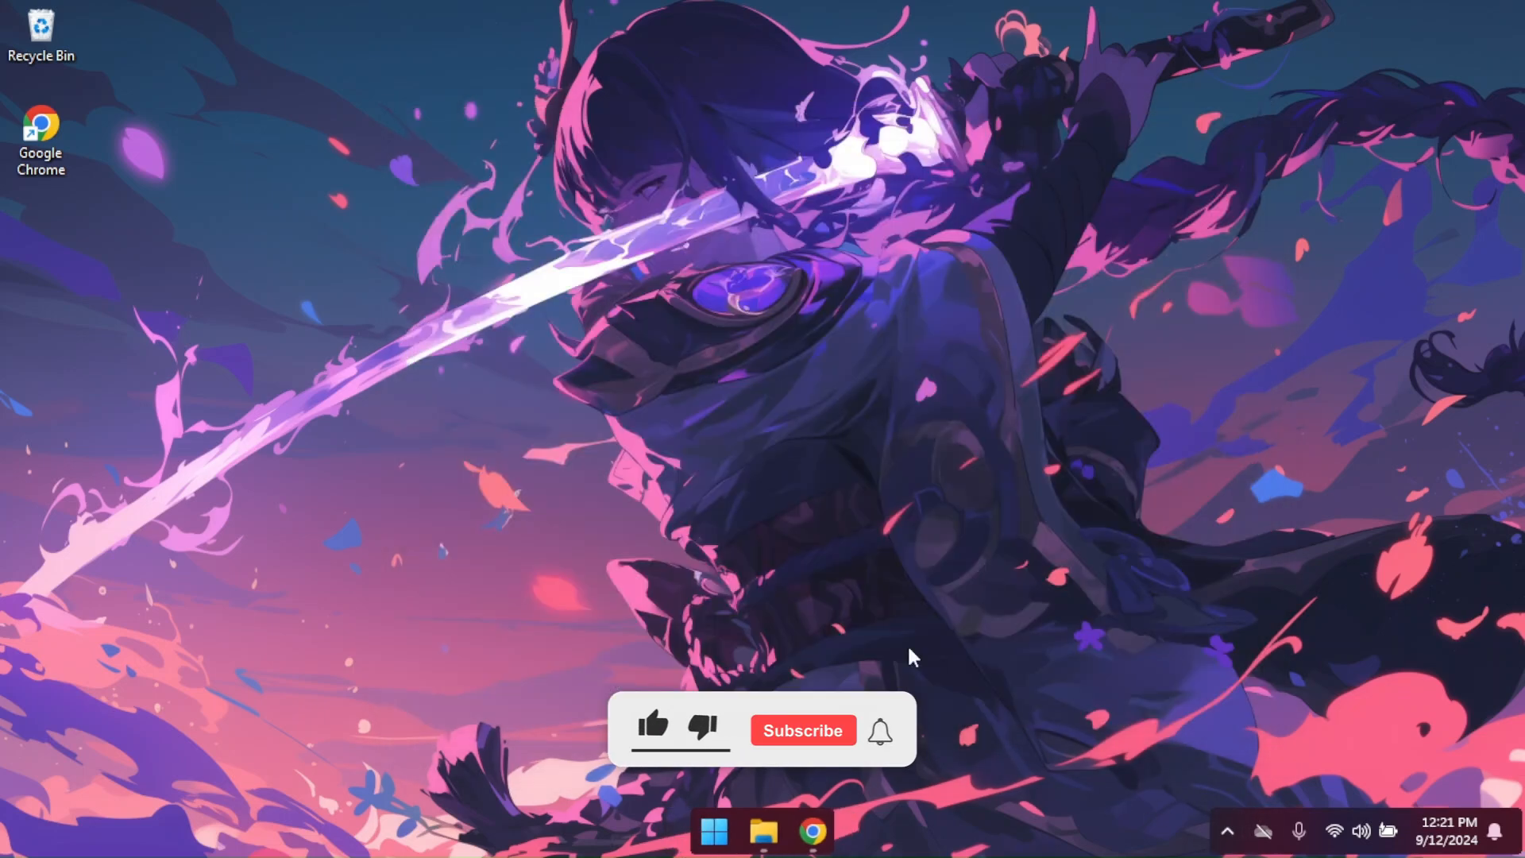
click(818, 826)
click(811, 826)
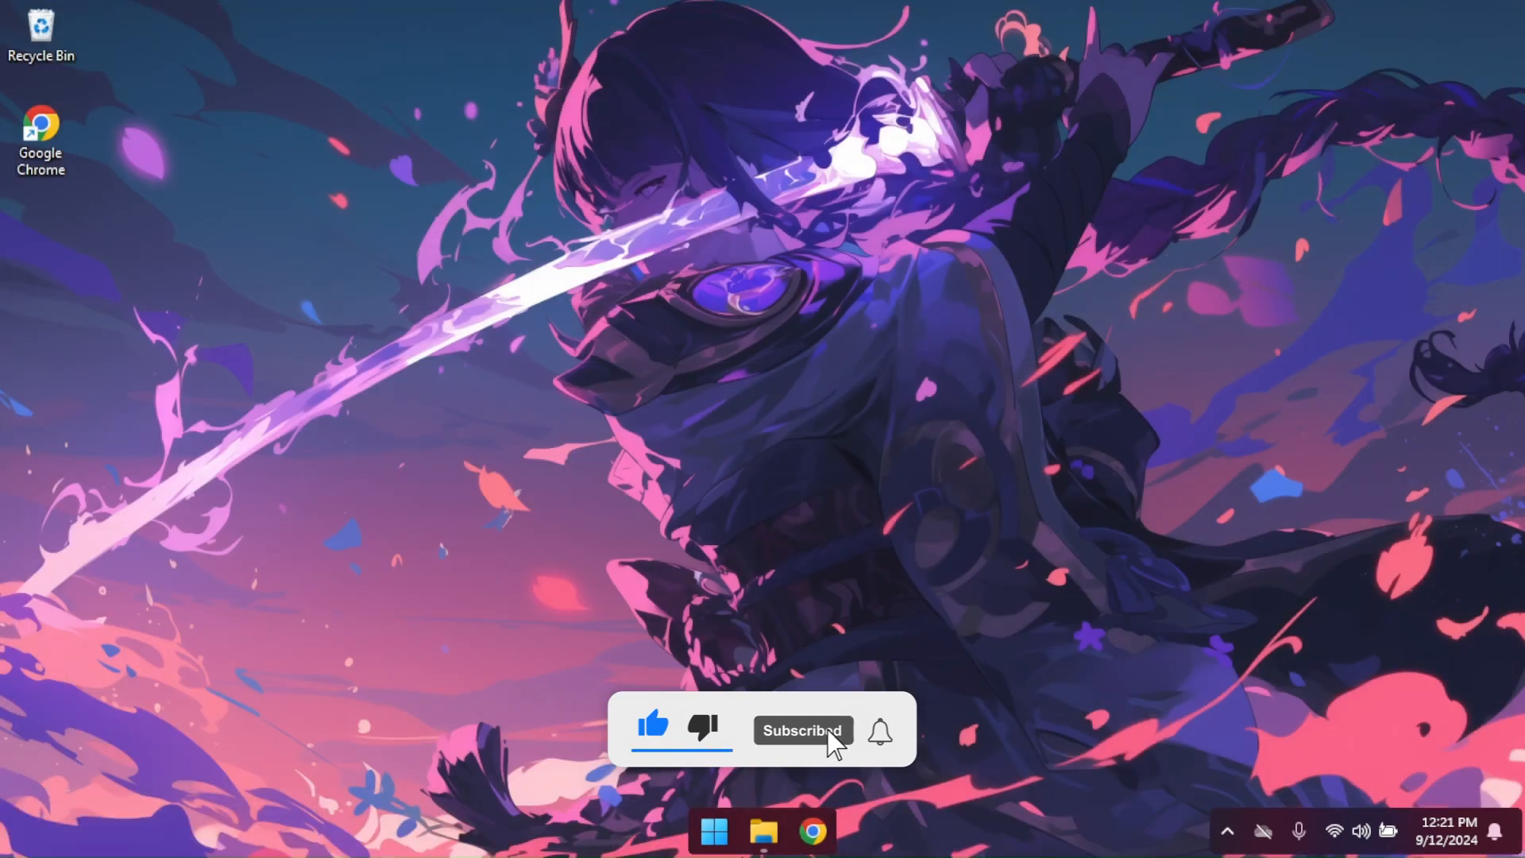
click(772, 829)
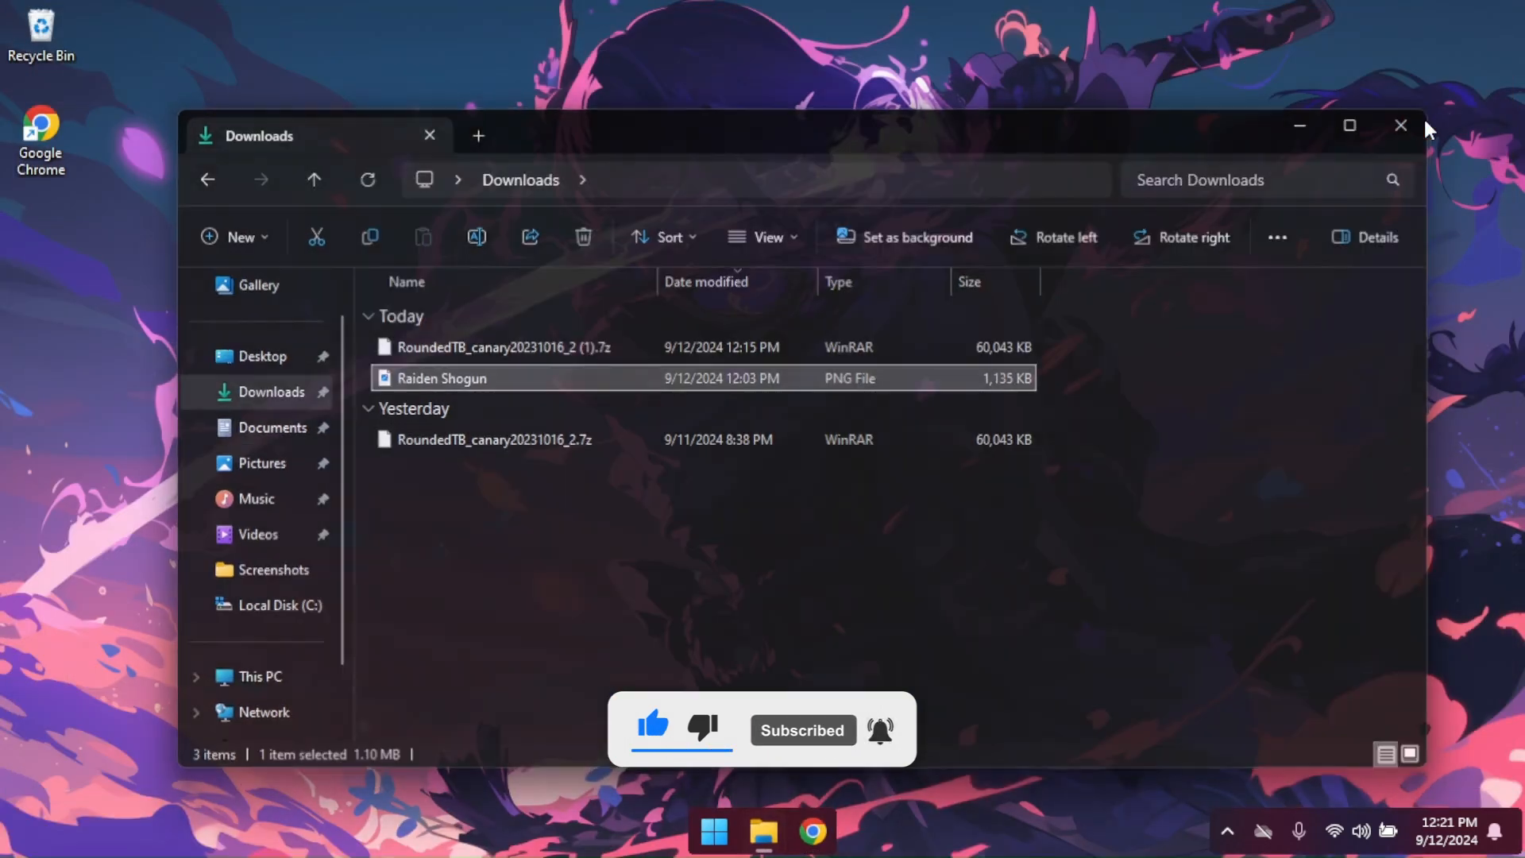